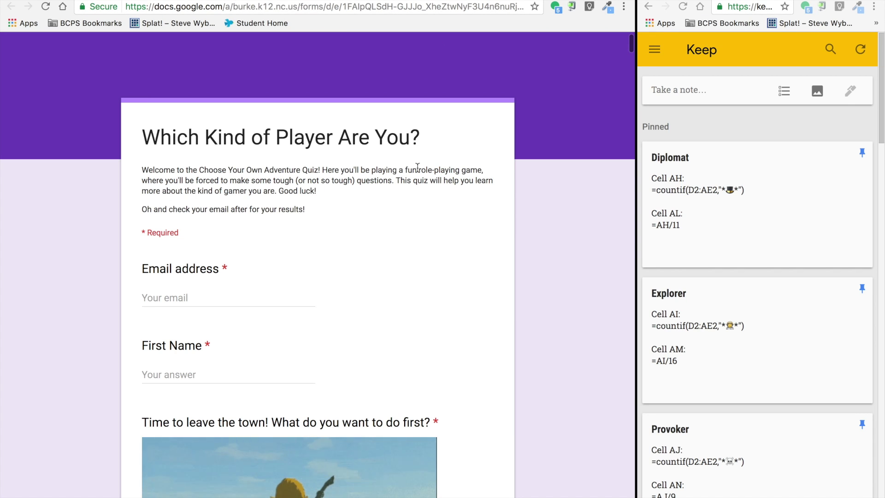
Step: Move from the form editor past the submitted-response page to the linked responses spreadsheet
key("super+w")
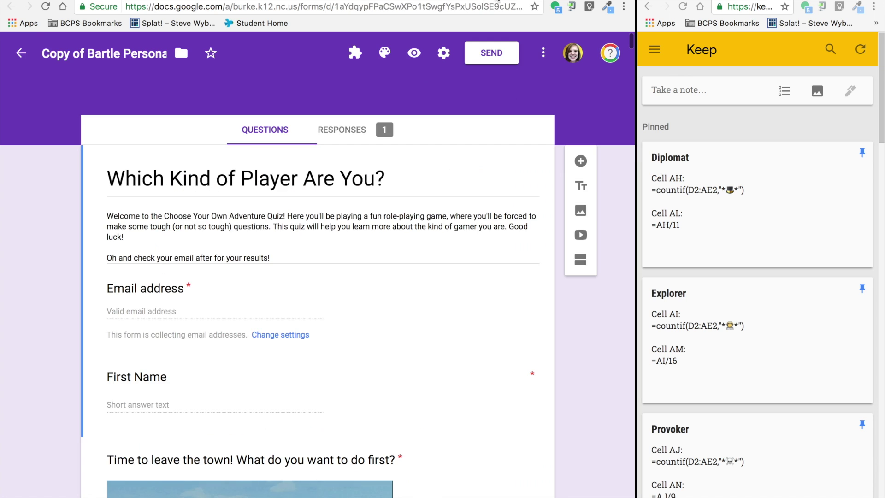
key("super+w")
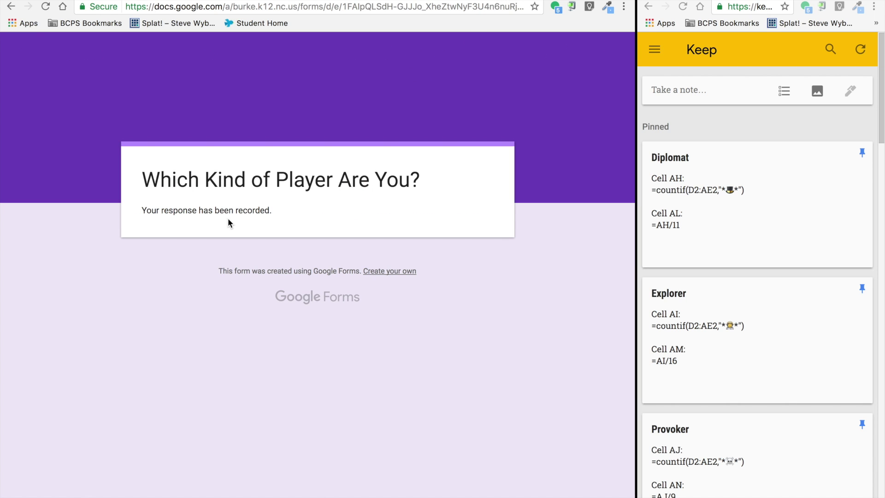
key("super+w")
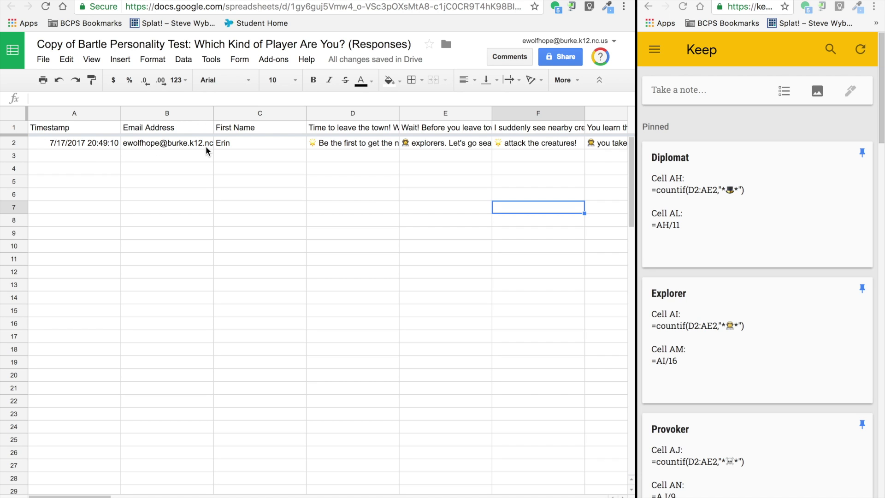
scroll(205, 145, "right", 4)
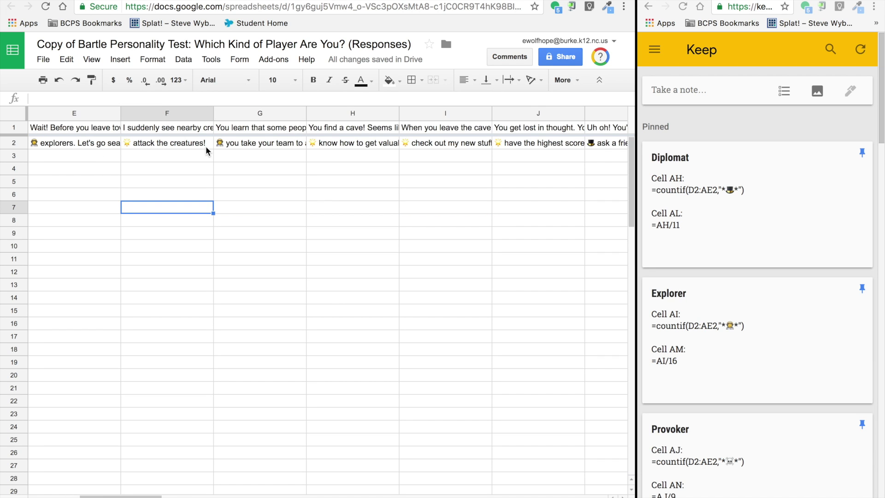
scroll(205, 145, "right", 12)
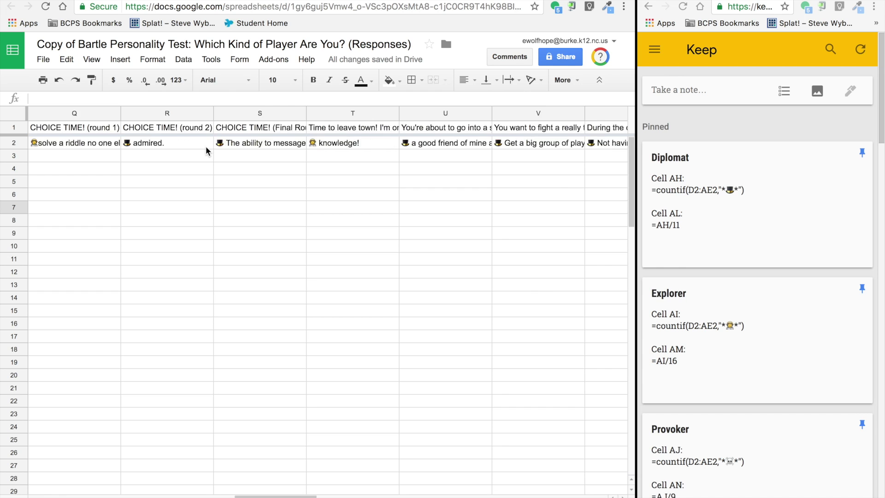
scroll(205, 146, "right", 14)
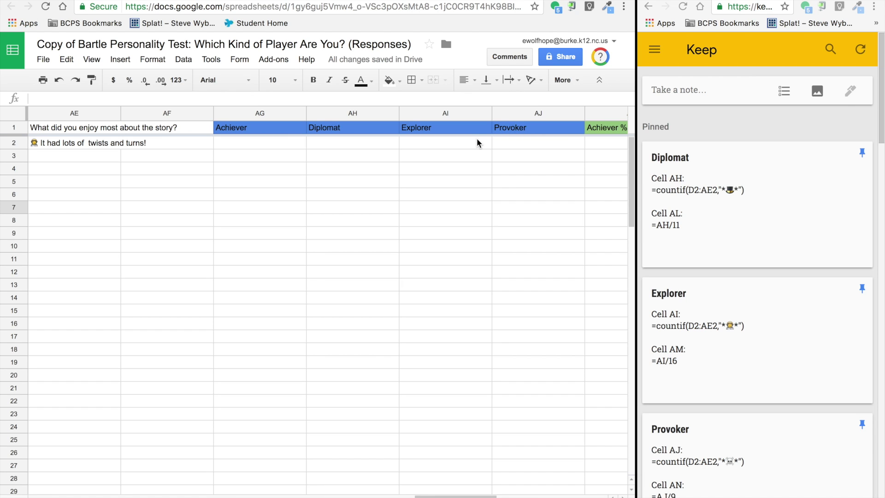
scroll(477, 141, "right", 5)
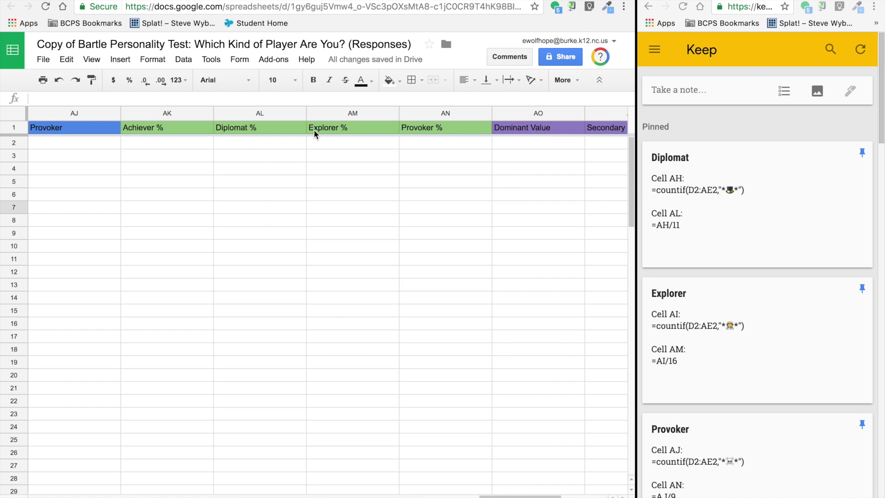
scroll(537, 124, "right", 3)
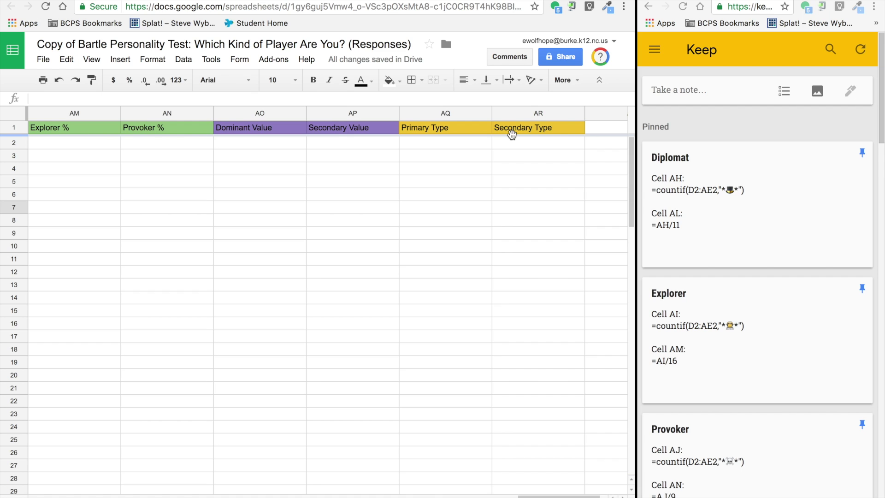
scroll(690, 220, "down", 5)
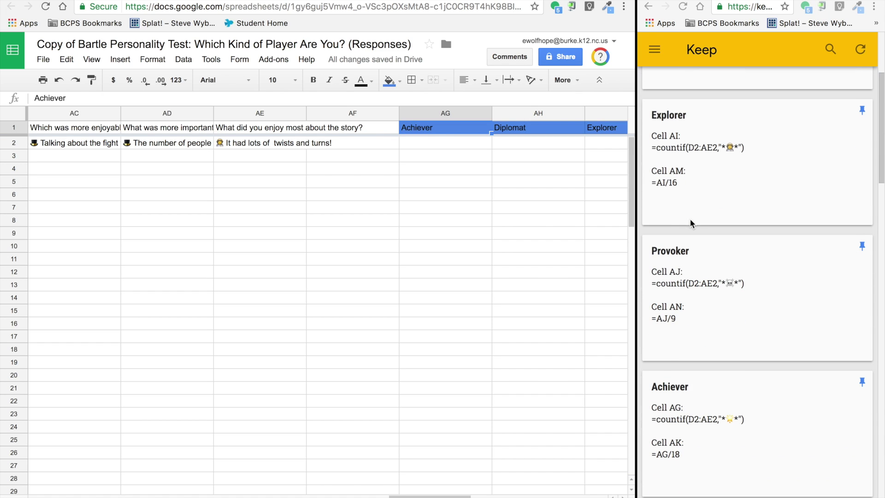
Step: Paste the Achiever countif formula from its Keep note into AG2, giving 12
left_click(671, 420)
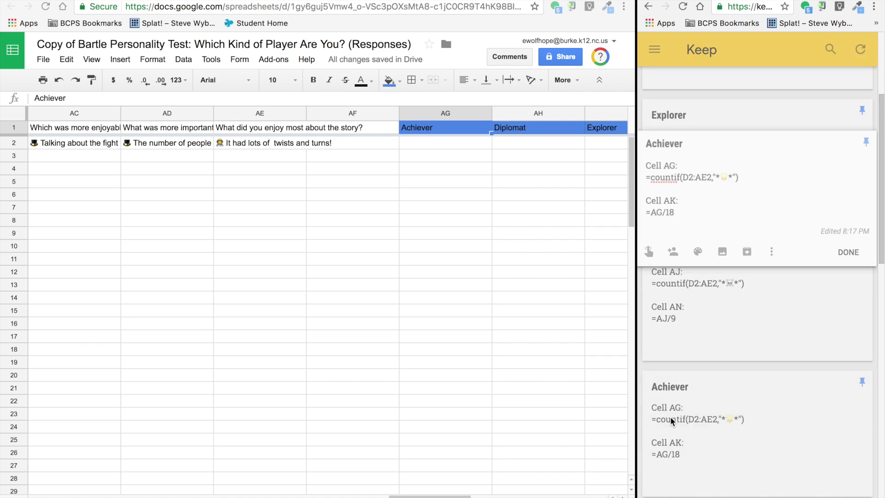
left_click(671, 420)
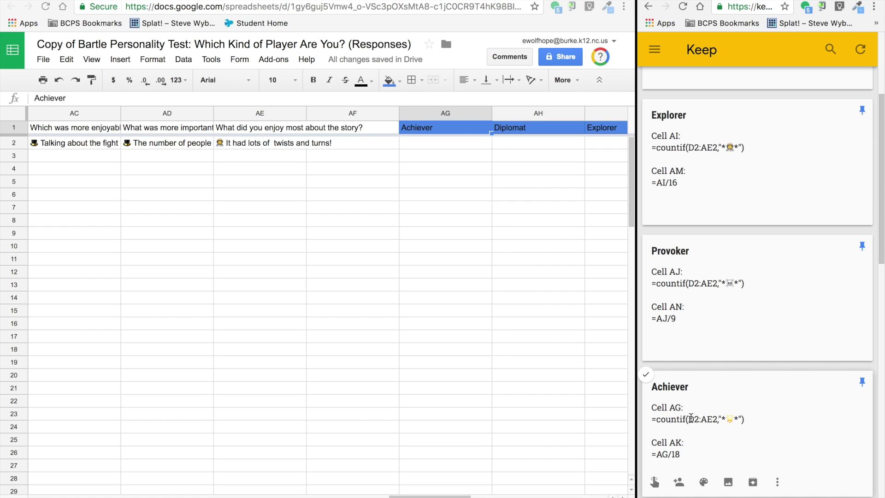
left_click(690, 419)
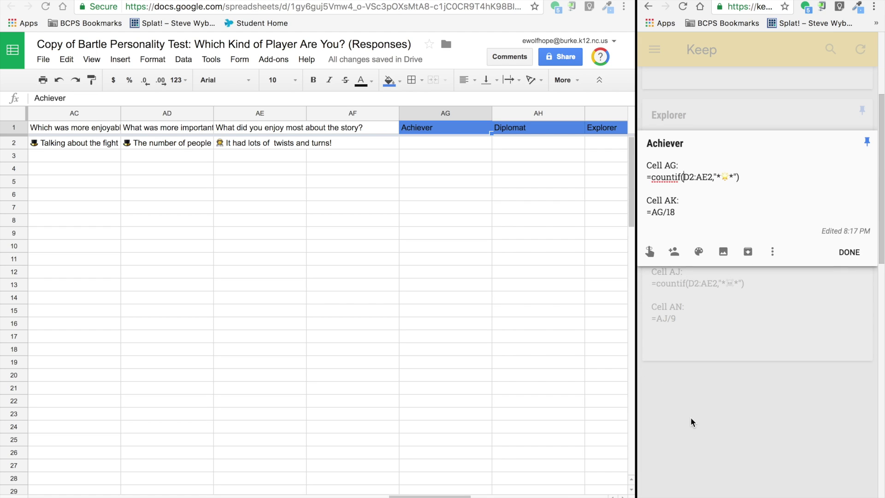
triple_click(709, 179)
key("ctrl+c")
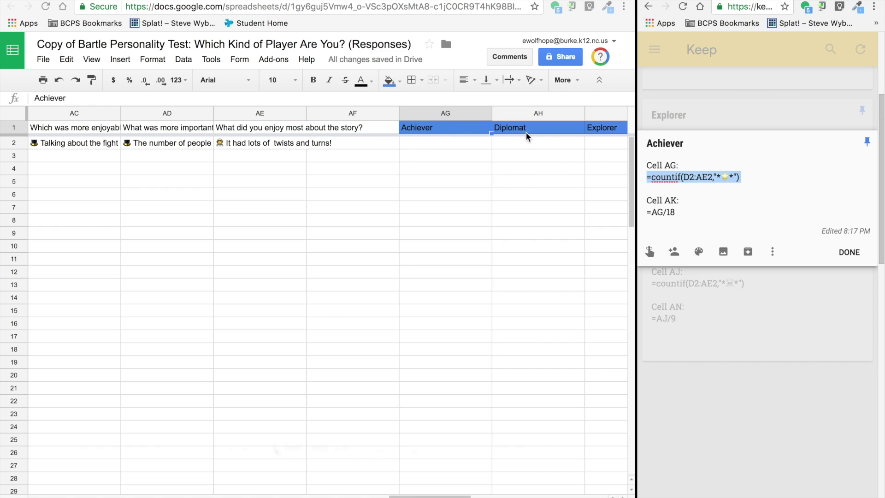
left_click(435, 143)
key("ctrl+v")
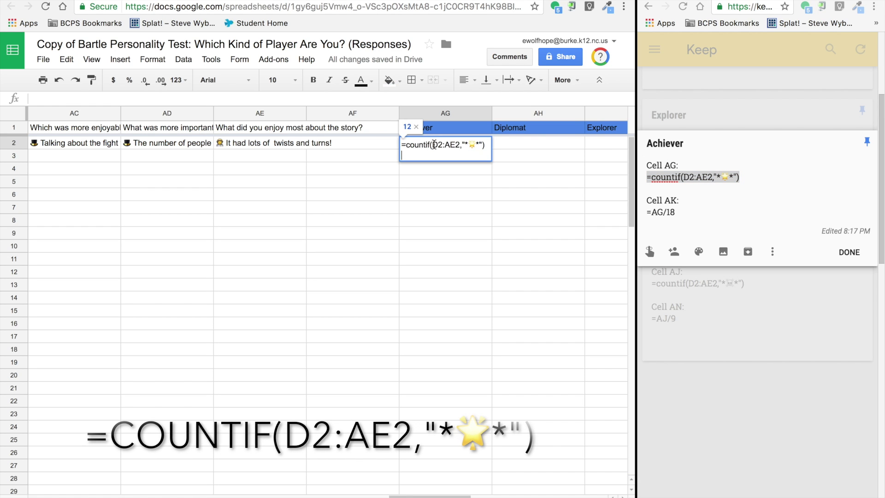
key("Return")
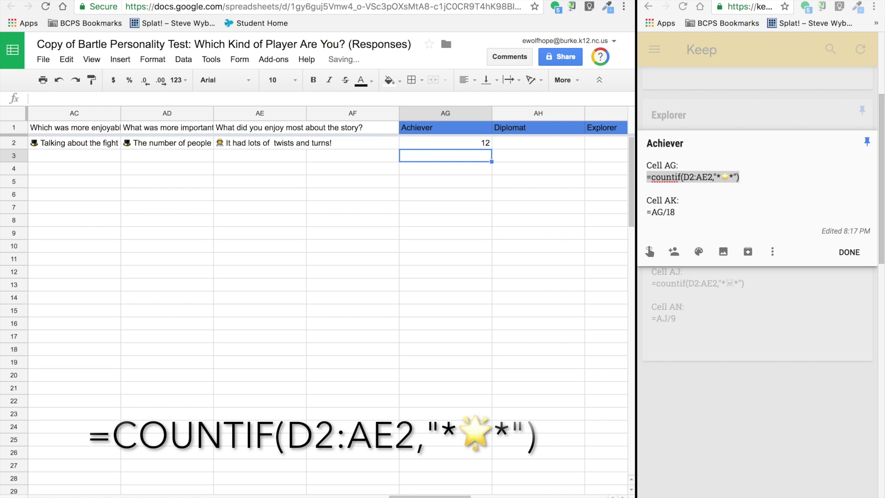
left_click(526, 157)
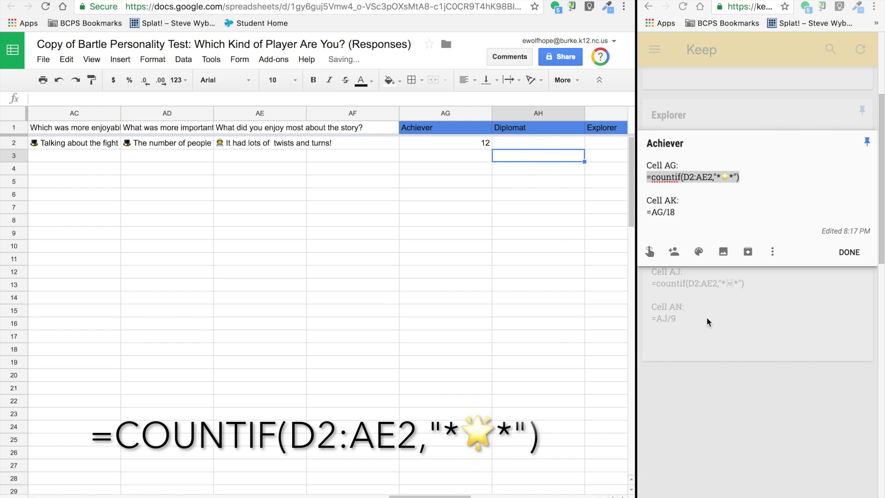
left_click(711, 116)
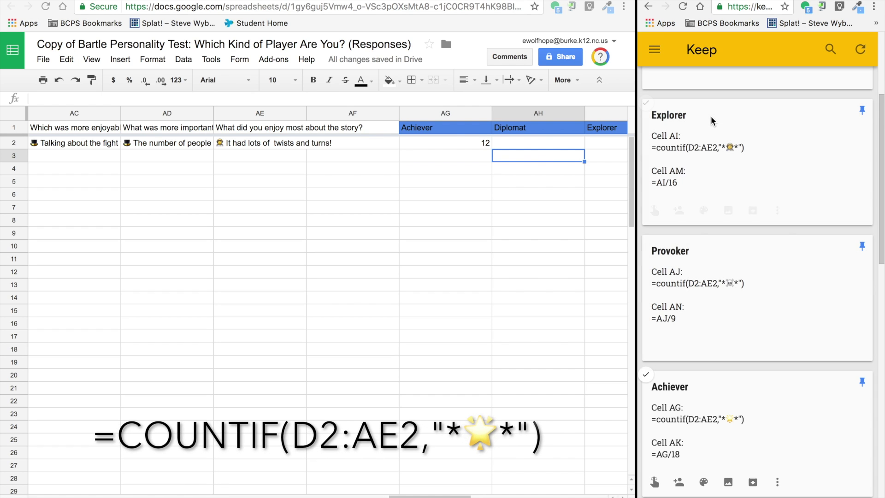
Step: Paste the Diplomat countif formula from its Keep note into AH2, giving 10
left_click(535, 143)
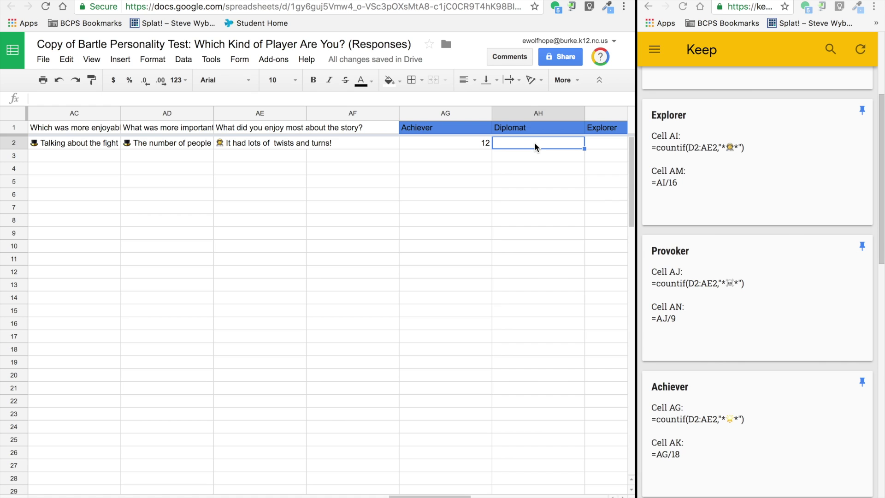
scroll(661, 297, "up", 2)
scroll(662, 299, "up", 2)
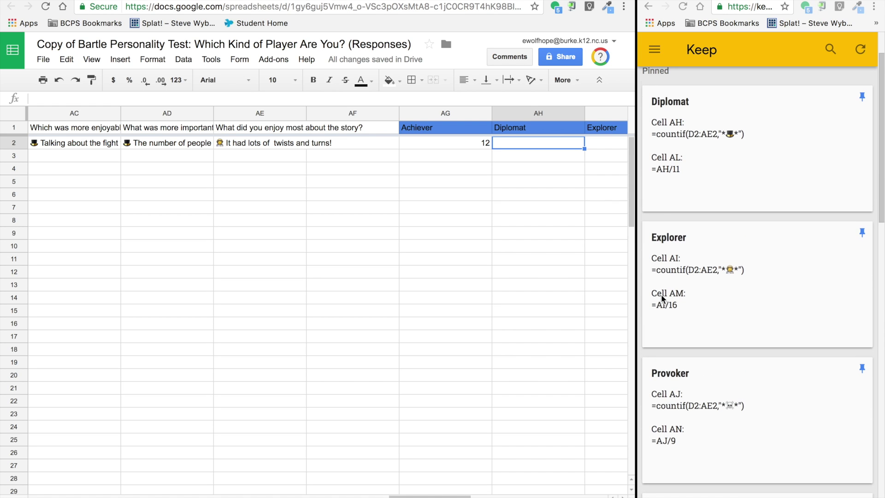
left_click(685, 137)
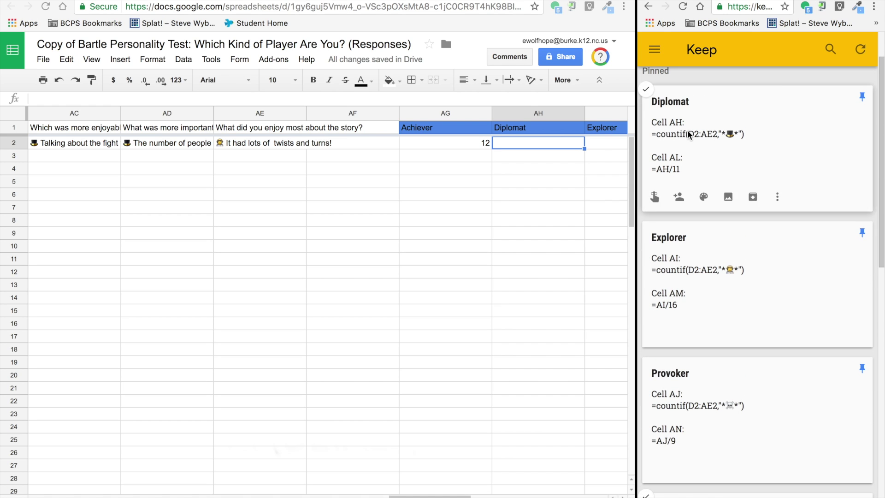
triple_click(681, 170)
key("ctrl+c")
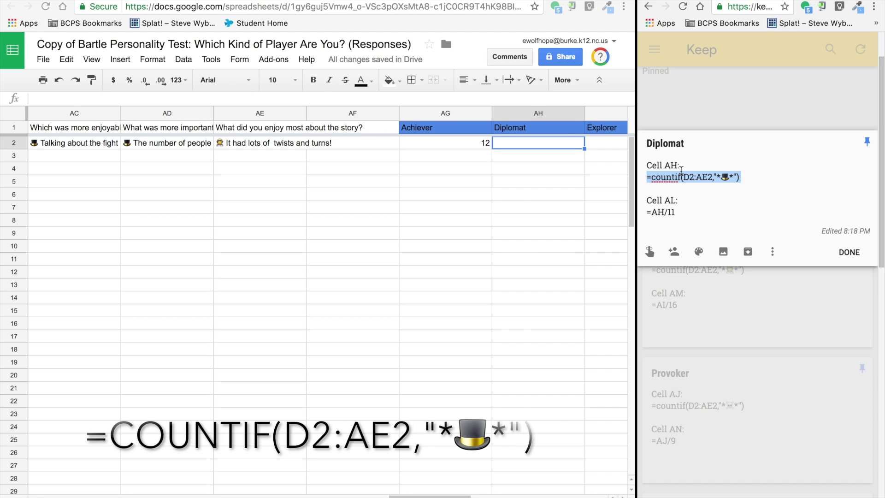
left_click(539, 143)
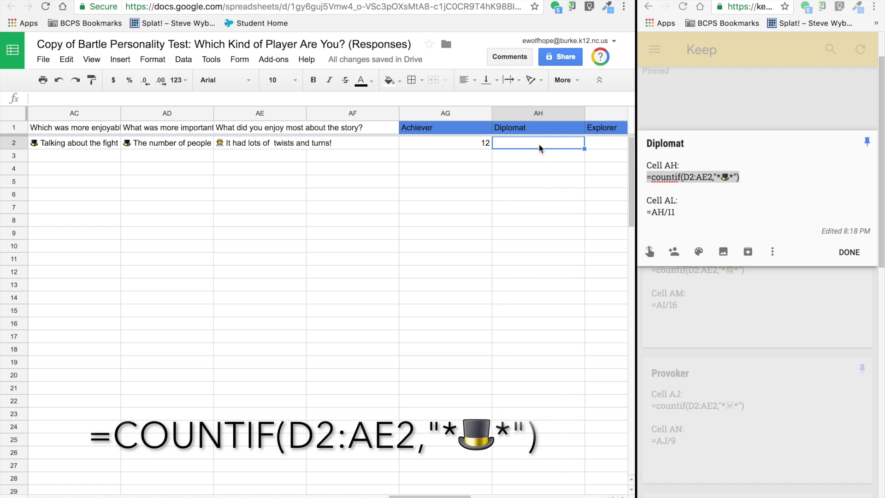
key("ctrl+v")
double_click(538, 144)
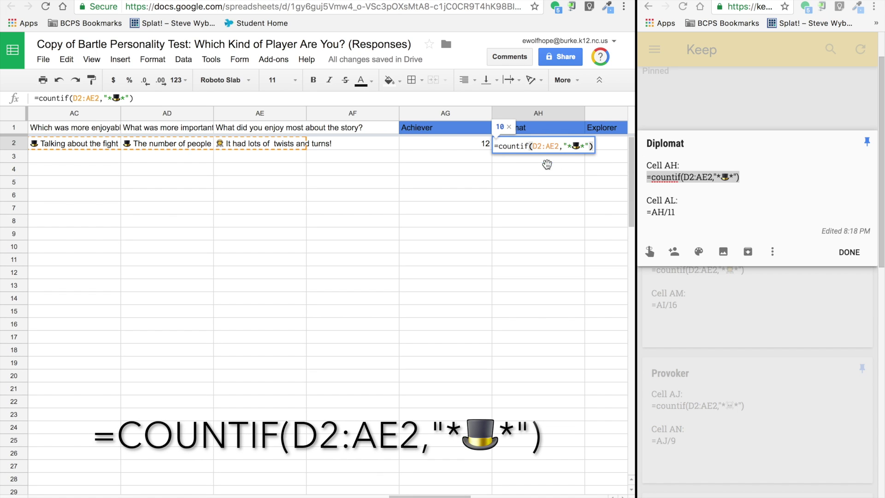
left_click(546, 164)
left_click(598, 145)
left_click(707, 125)
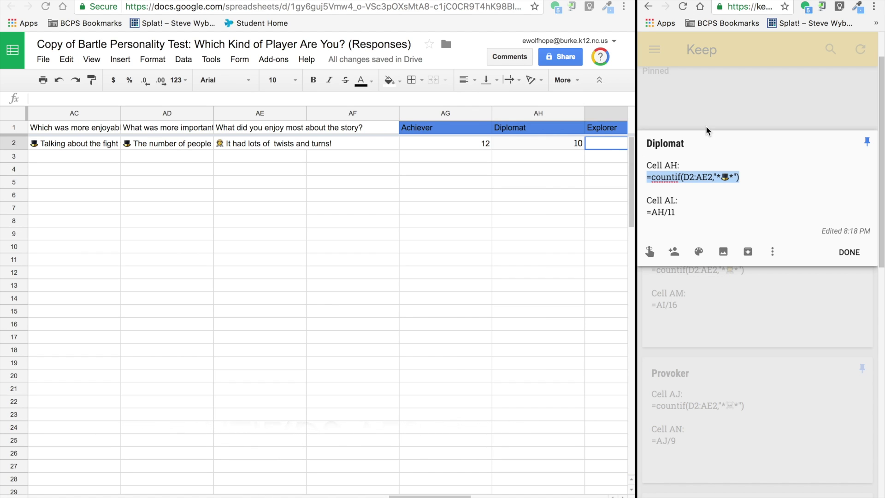
left_click(714, 106)
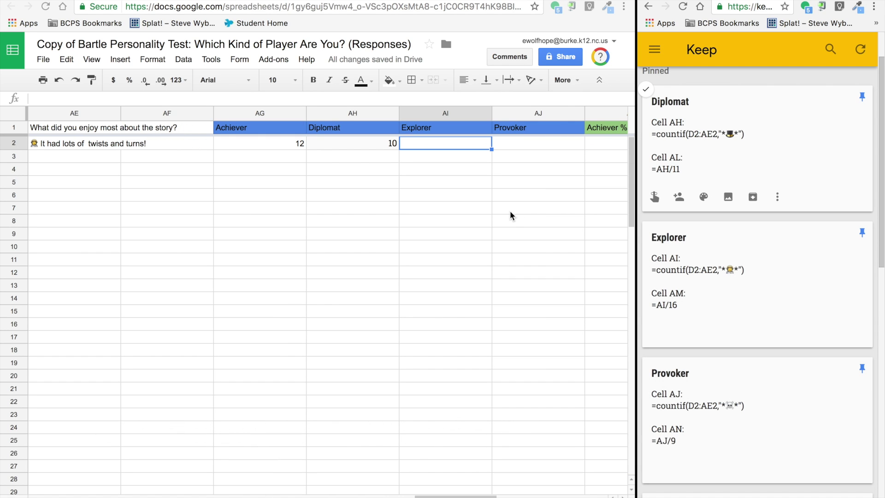
Step: Paste the Explorer countif formula into AI2, removing the extra blank line, giving 6
left_click(718, 268)
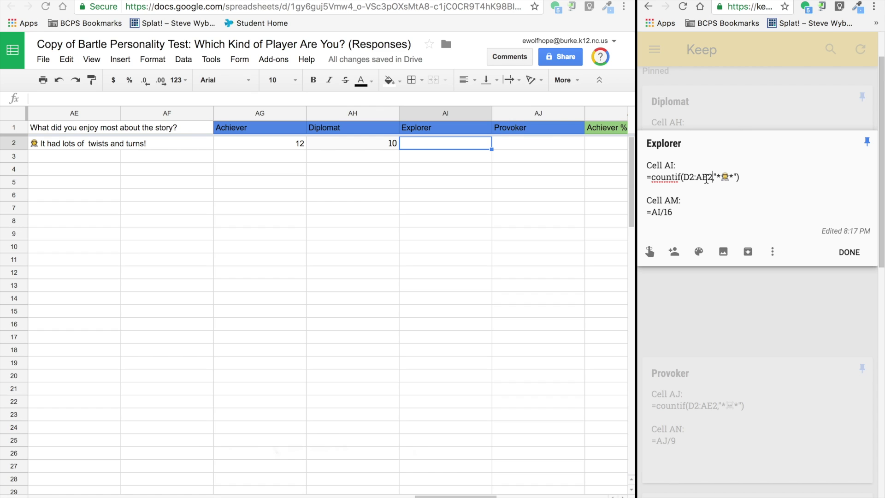
triple_click(706, 180)
key("super+c")
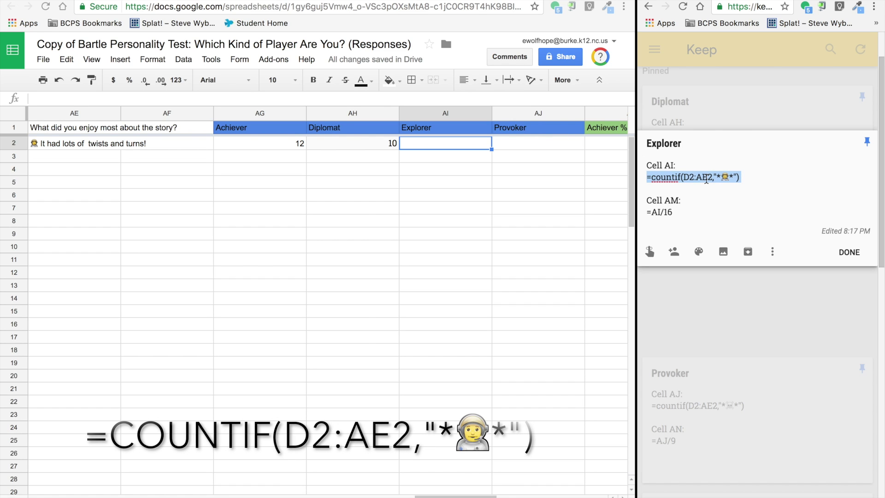
left_click(458, 144)
key("super+v")
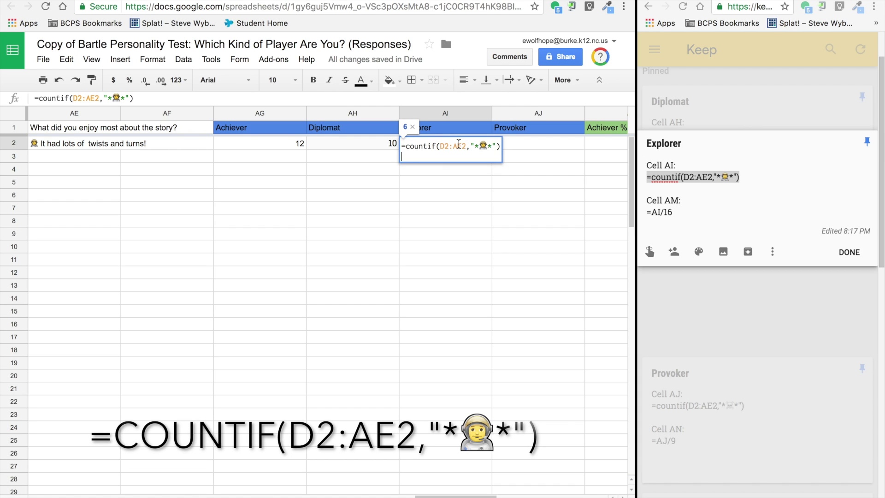
key("BackSpace")
key("Return")
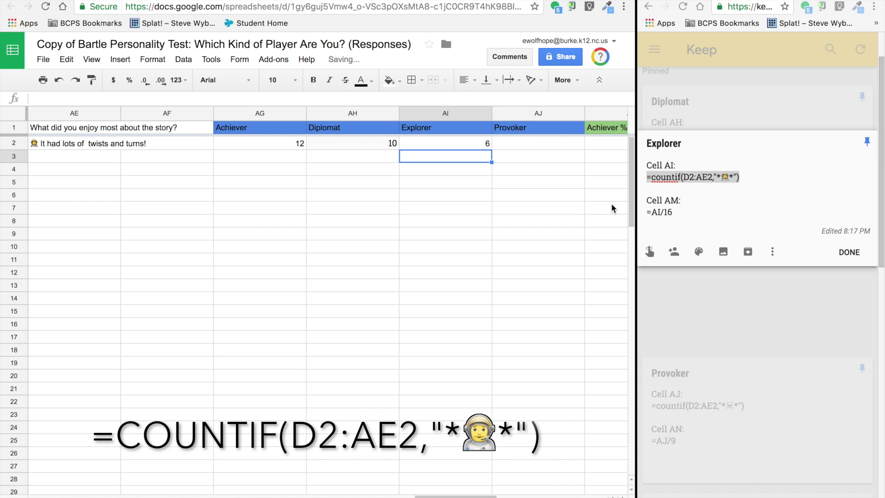
left_click(755, 111)
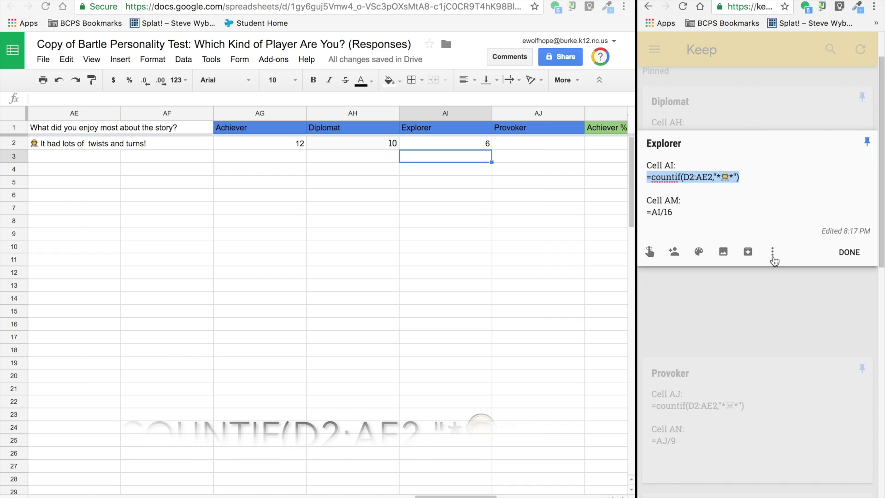
left_click(849, 252)
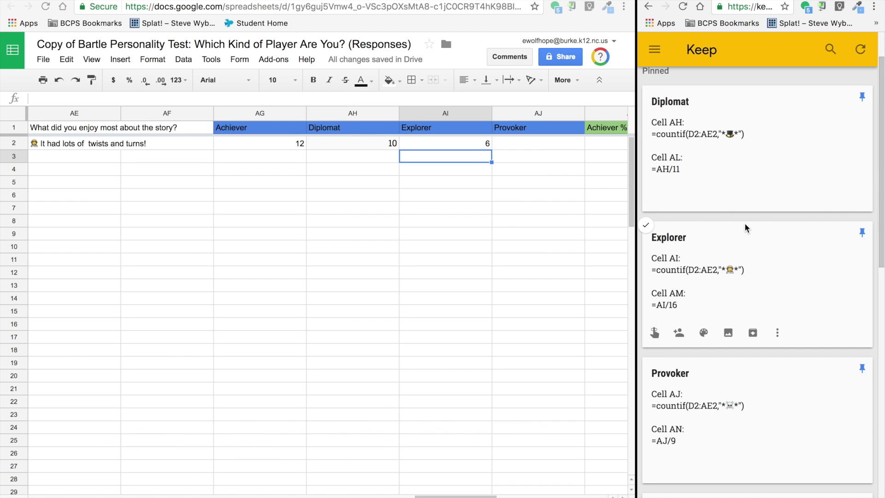
Step: Paste the Provoker skull-emoji countif formula into AJ2, giving 0
left_click(711, 405)
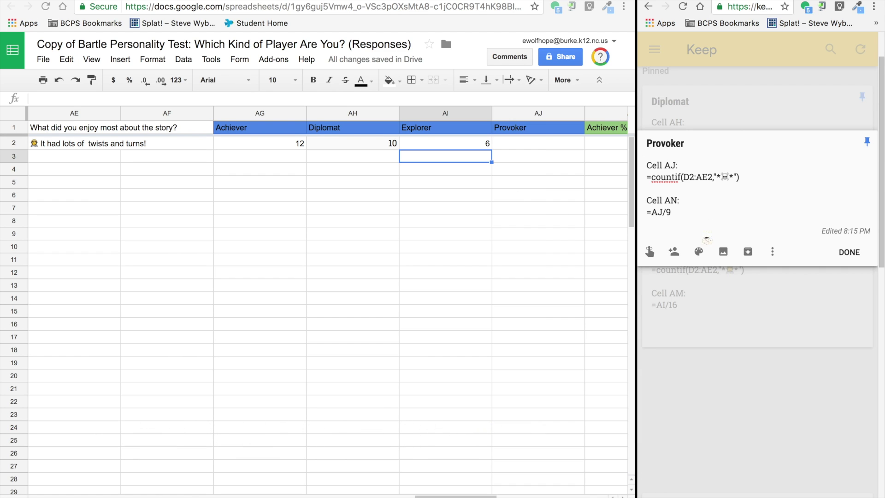
triple_click(695, 174)
key("ctrl+c")
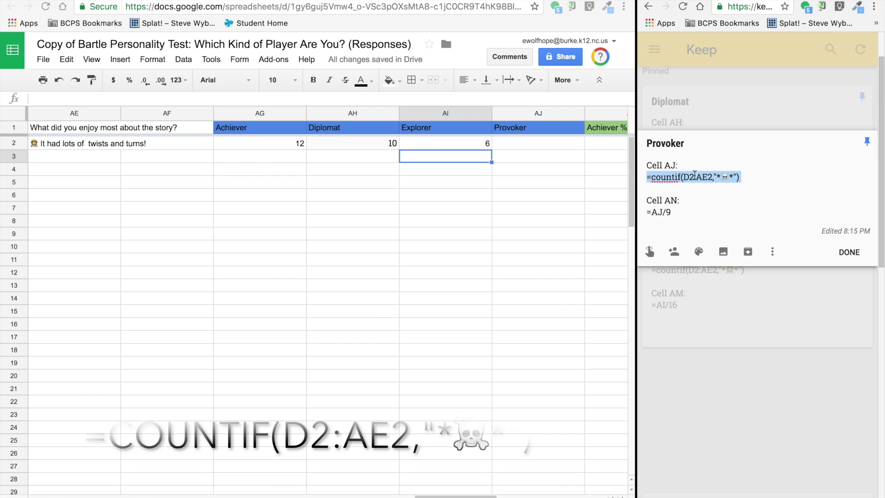
left_click(523, 146)
double_click(523, 147)
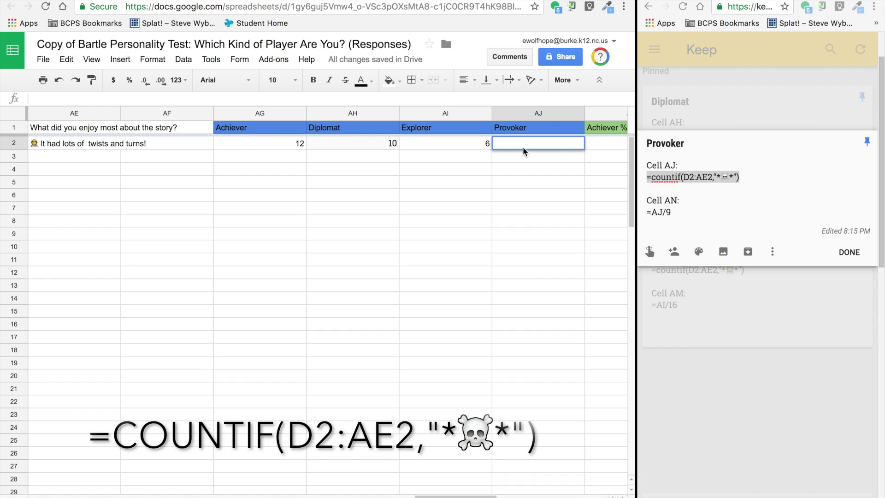
key("ctrl+v")
key("Return")
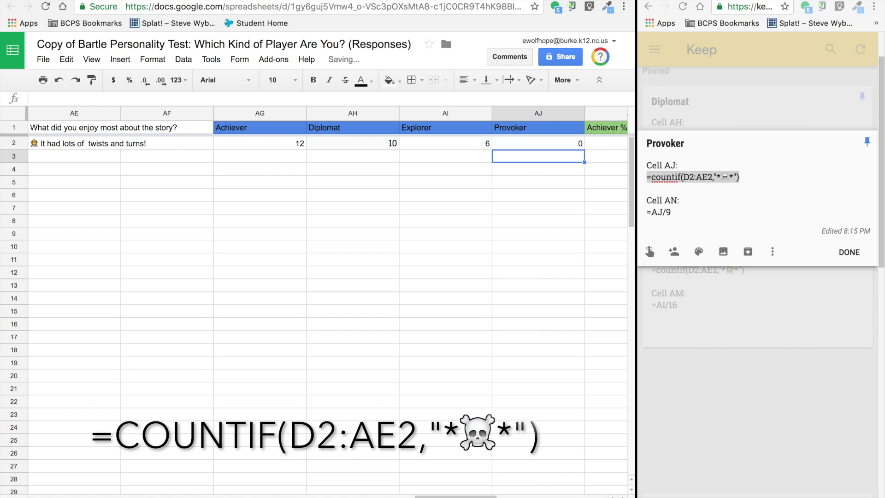
left_click(577, 195)
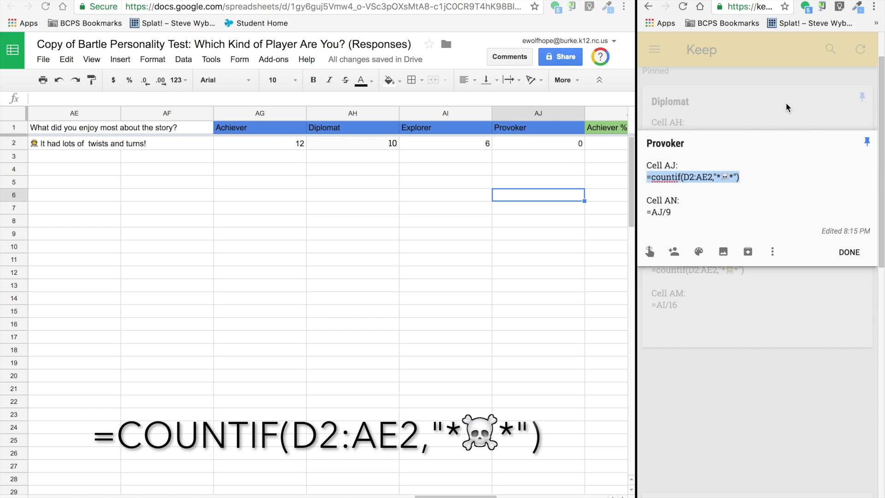
left_click(840, 235)
left_click(849, 254)
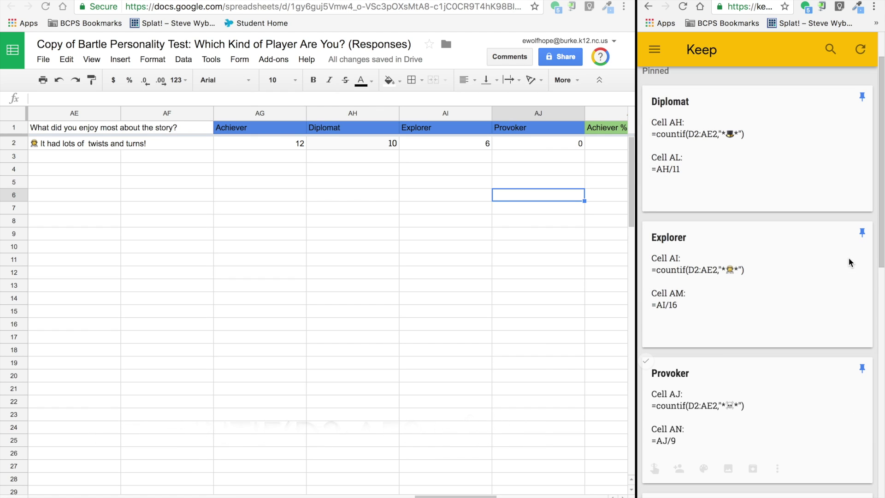
scroll(485, 199, "right", 2)
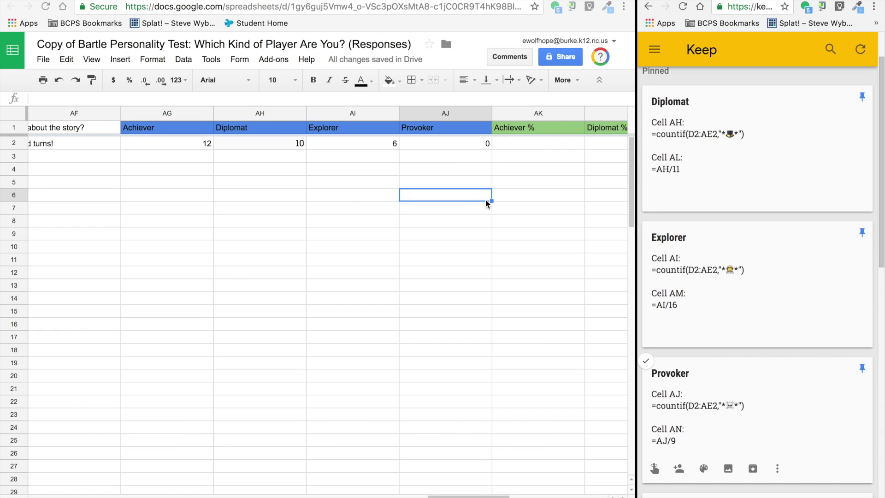
Step: Paste the Achiever percentage formula into AK2, giving 0.6666666667
scroll(707, 225, "down", 2)
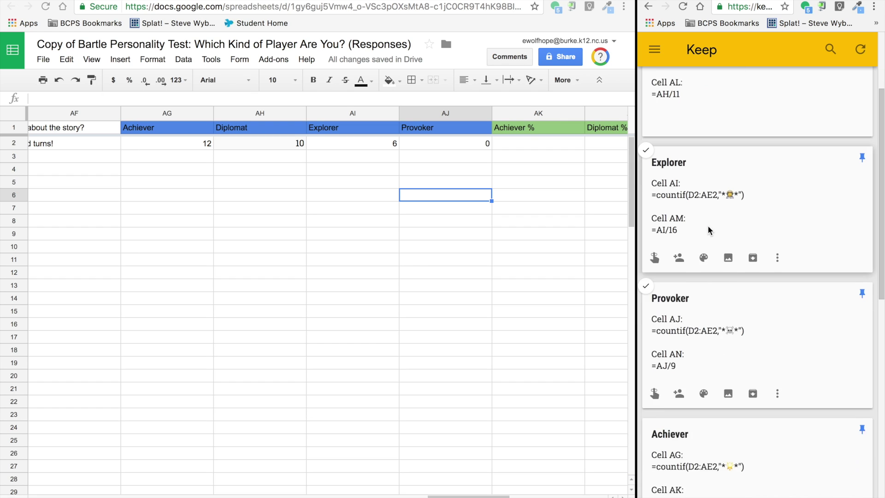
scroll(707, 225, "up", 2)
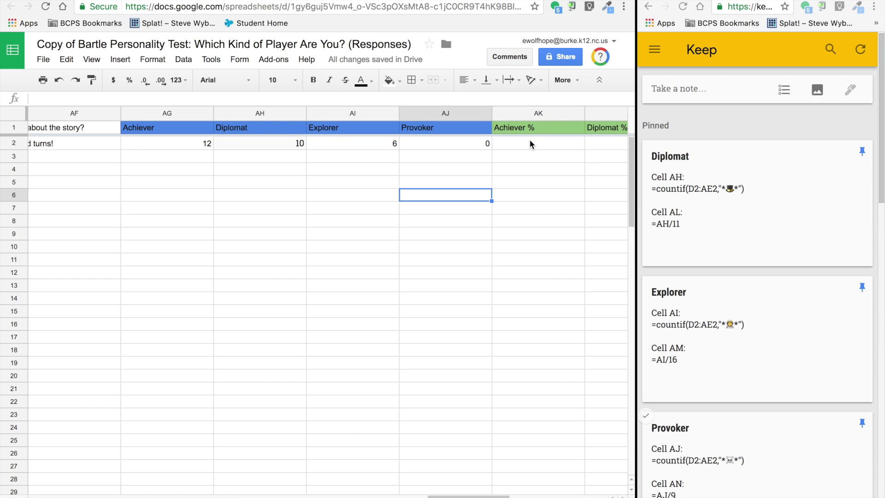
left_click(529, 141)
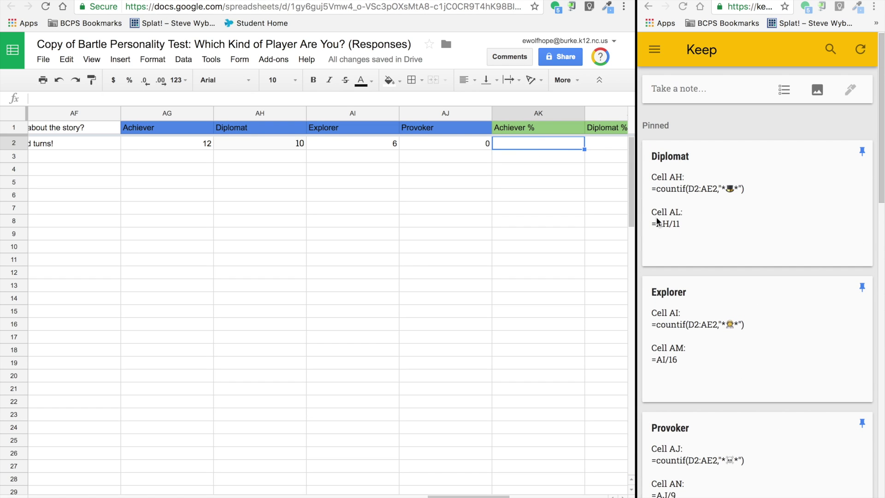
scroll(715, 279, "down", 5)
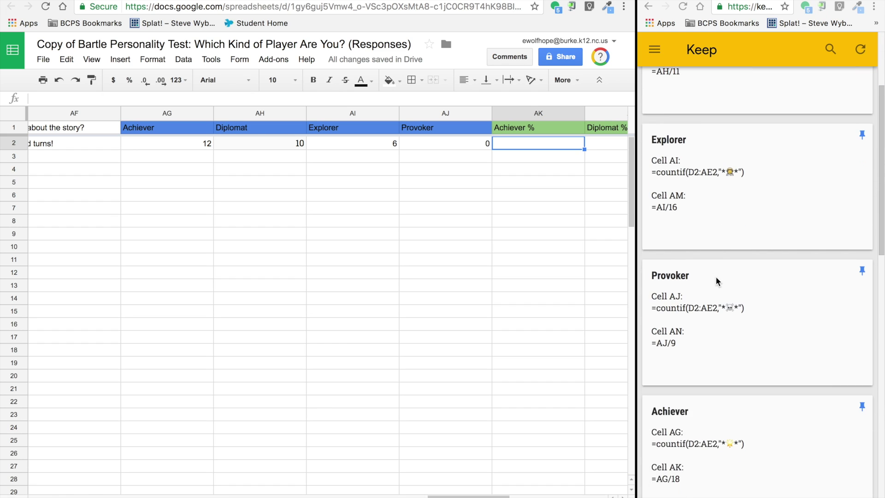
scroll(715, 277, "down", 1)
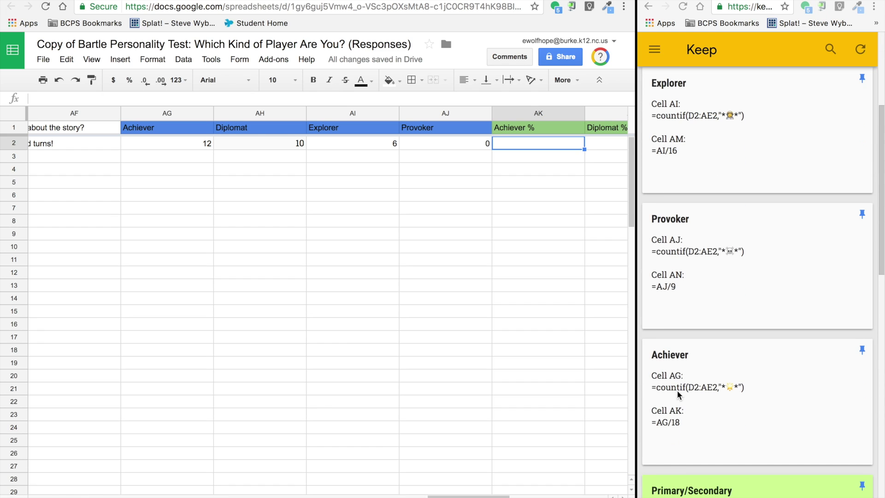
left_click(672, 417)
triple_click(664, 213)
key("ctrl+c")
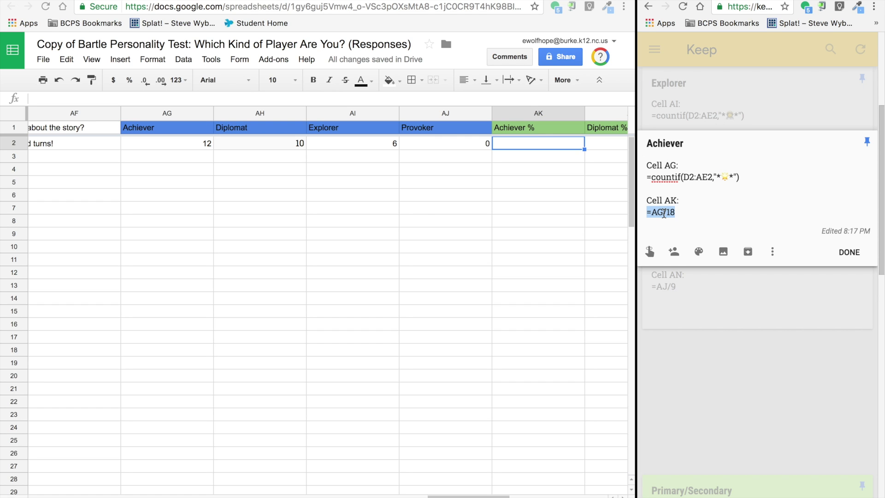
double_click(536, 143)
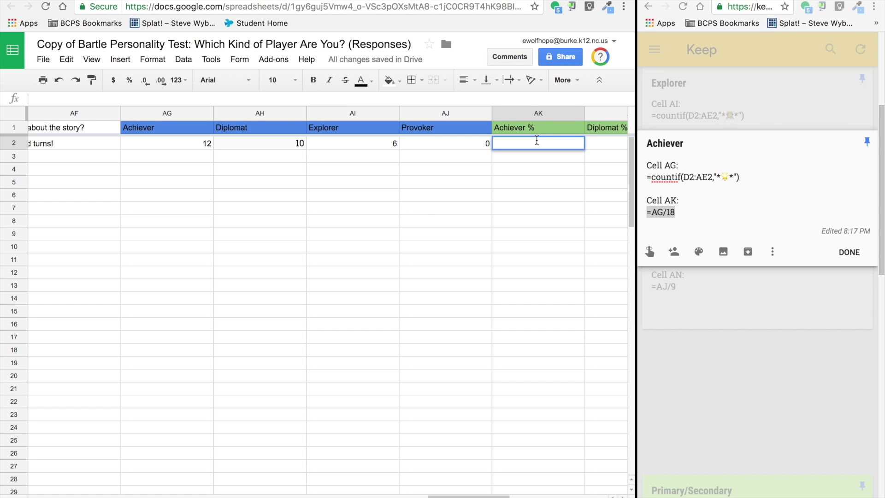
key("ctrl+v")
key("Return")
Step: Correct the Diplomat note's reference to AH2 and paste that percentage formula into AL2, giving 0.9090909091
left_click(728, 162)
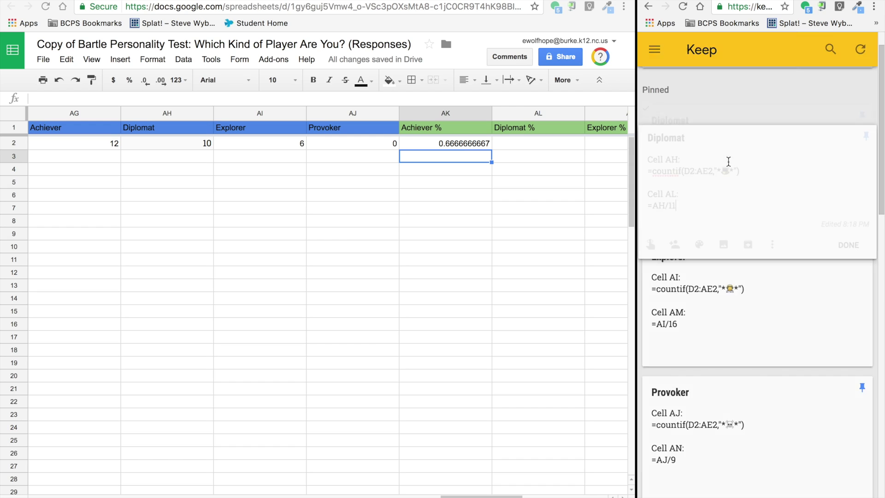
left_click(664, 212)
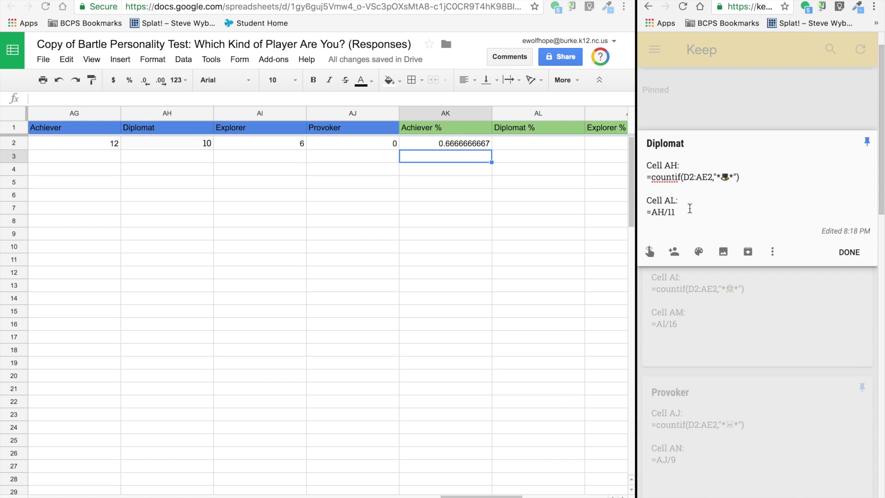
type("2")
double_click(659, 214)
triple_click(660, 214)
key("ctrl+c")
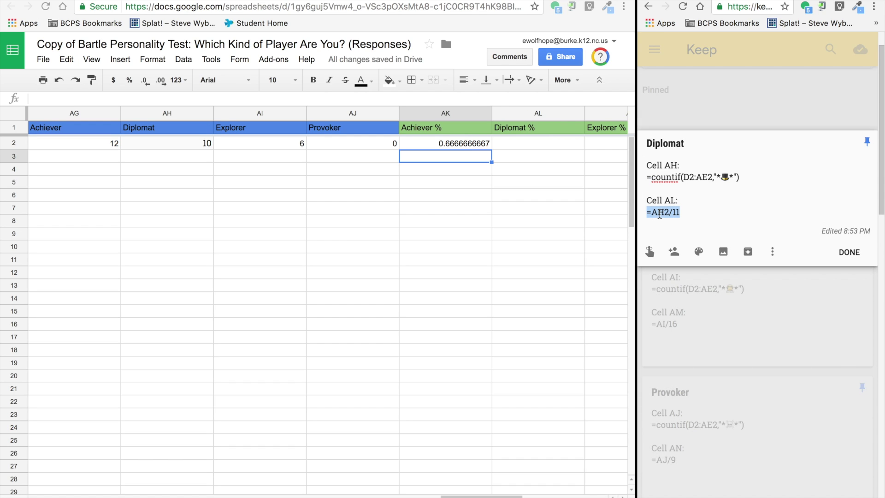
left_click(534, 144)
key("ctrl+v")
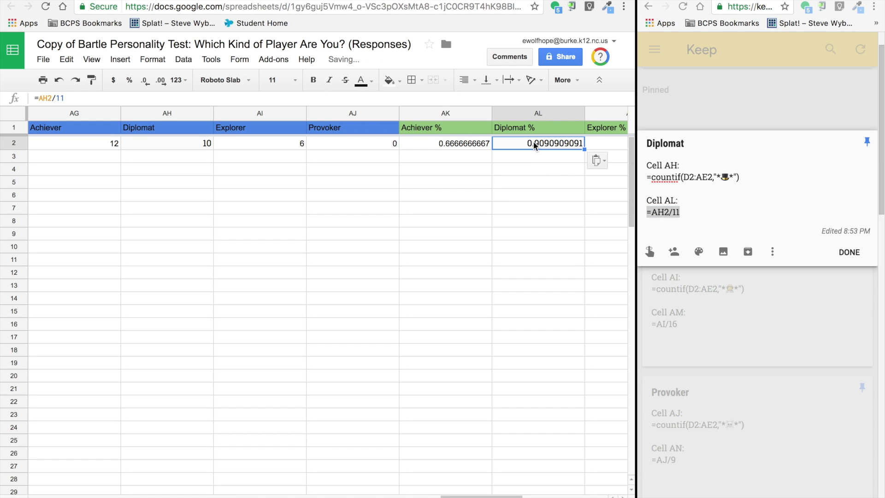
key("Return")
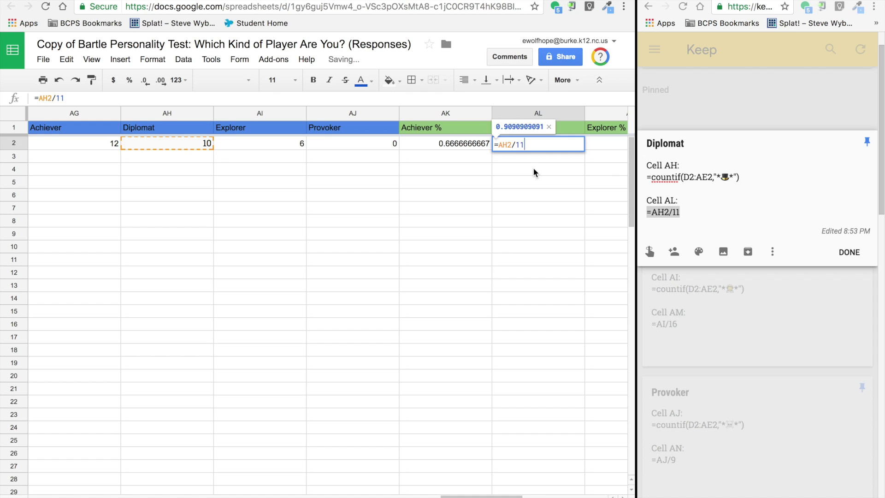
left_click(533, 170)
left_click(599, 145)
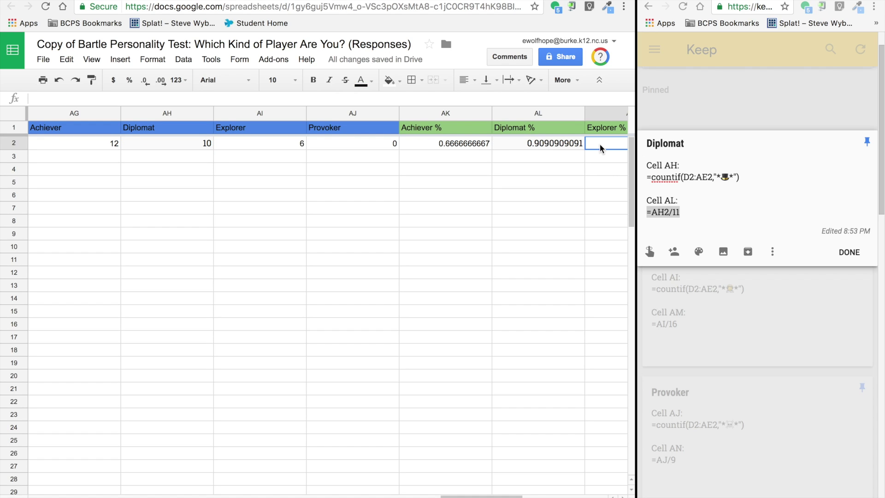
scroll(501, 168, "right", 1)
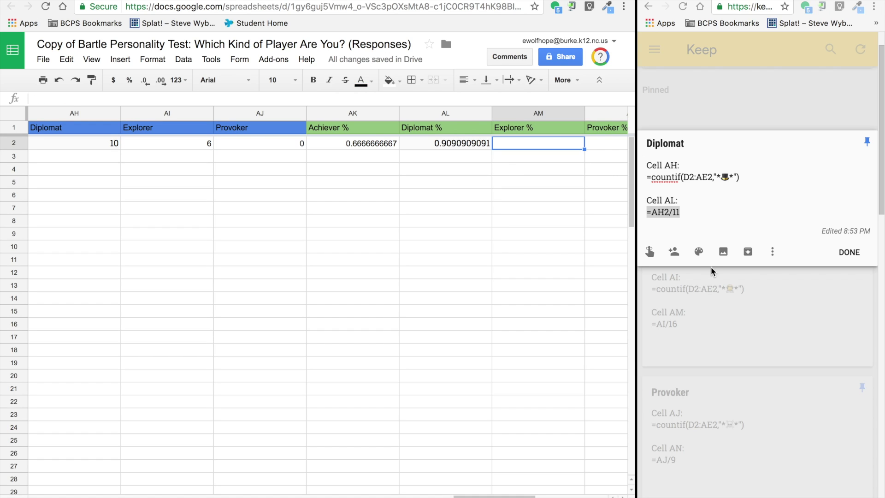
left_click(850, 251)
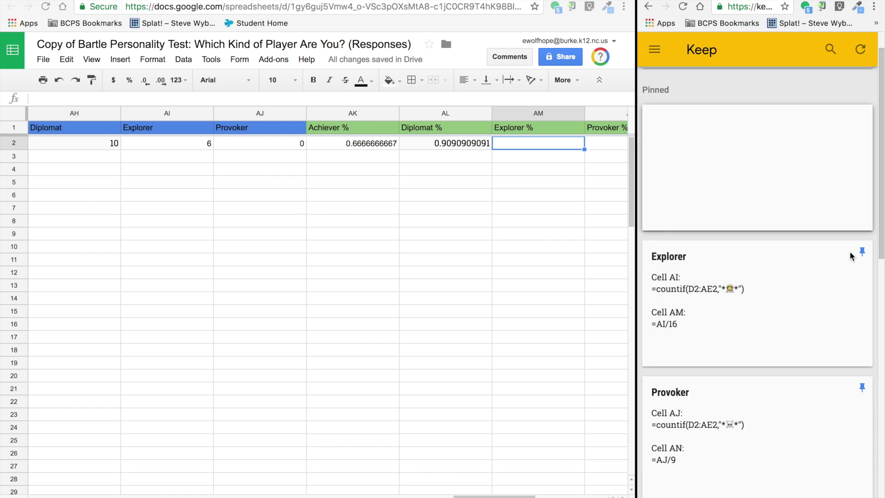
Step: Correct the Explorer note's reference to AI2 and paste that percentage formula into AM2, giving 0.375
left_click(670, 308)
left_click(663, 211)
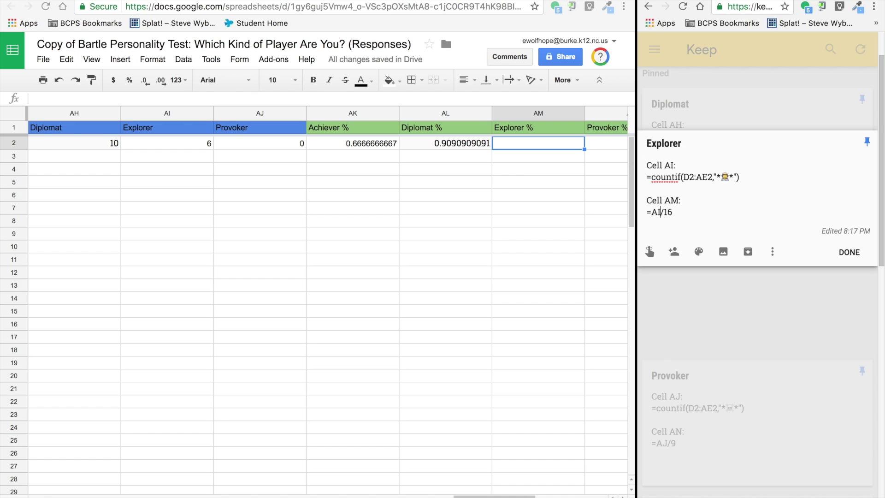
type("2")
triple_click(670, 212)
key("ctrl+c")
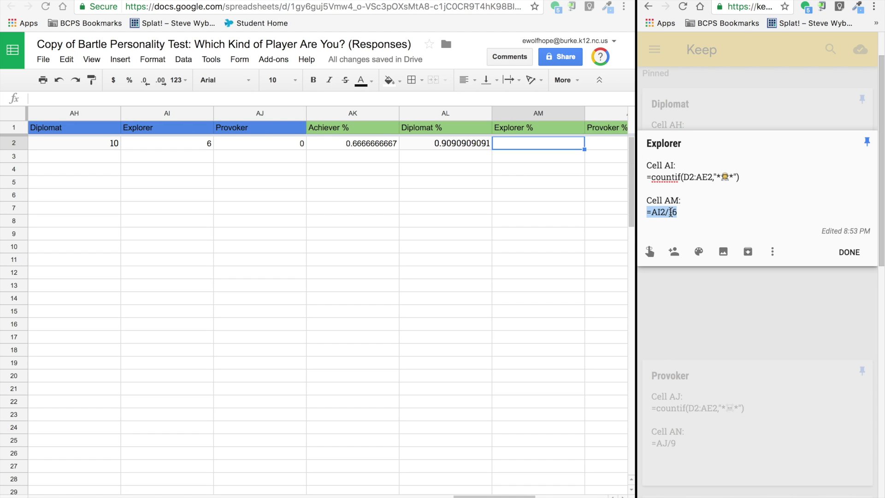
double_click(548, 142)
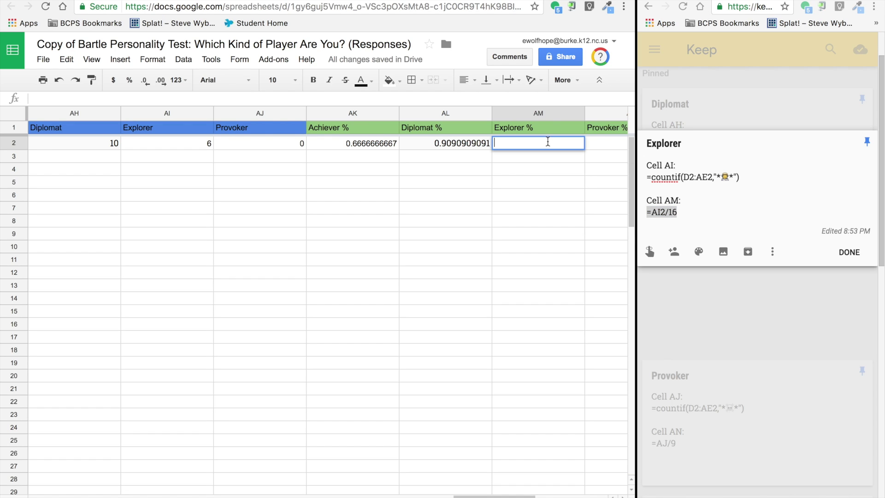
key("ctrl+v")
key("Return")
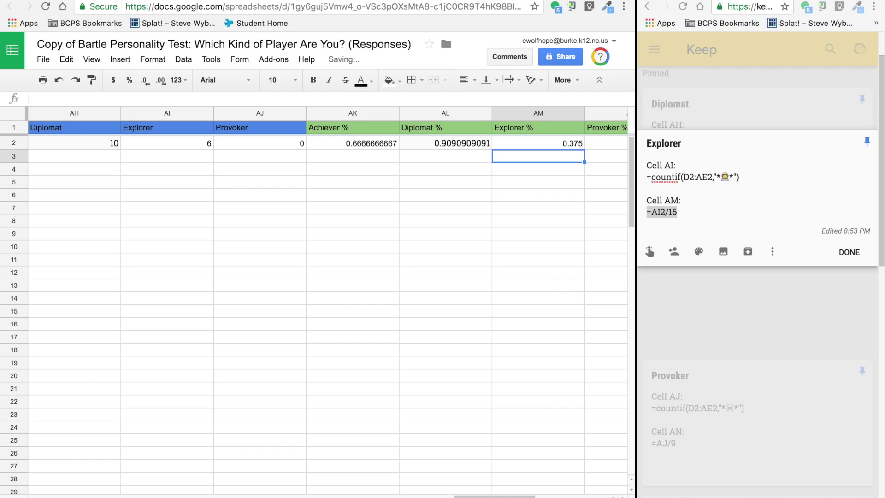
left_click(580, 256)
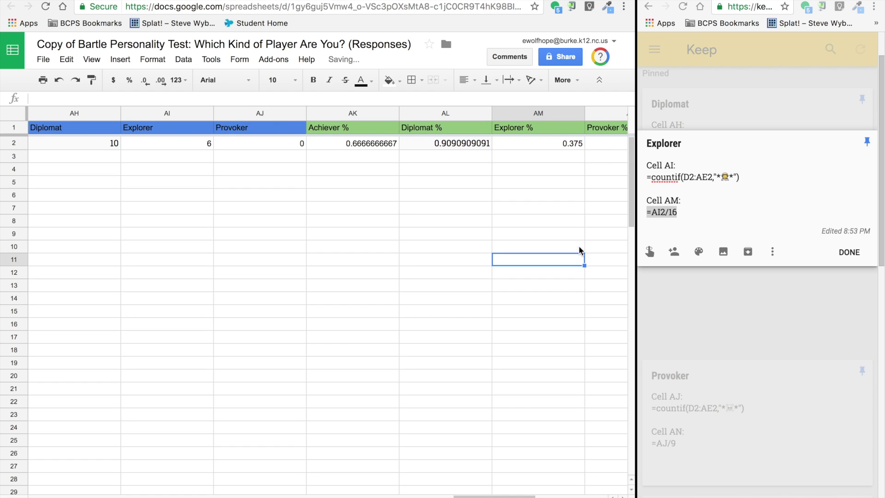
left_click(599, 143)
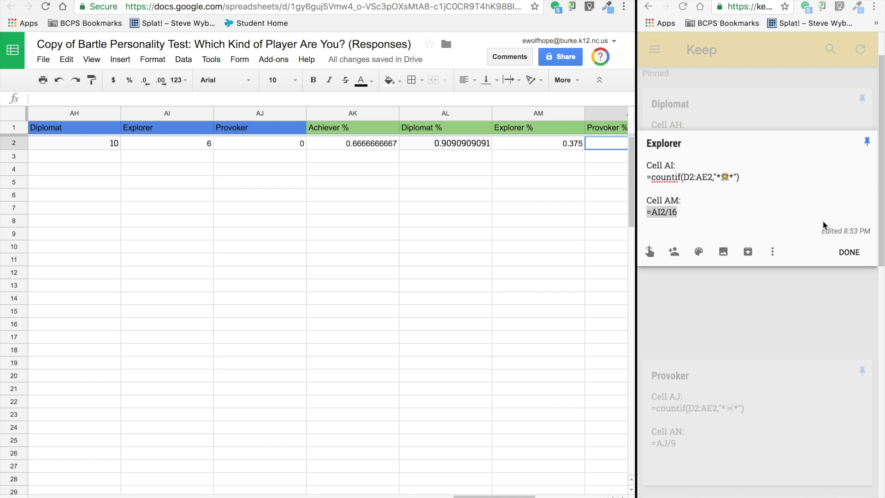
left_click(848, 254)
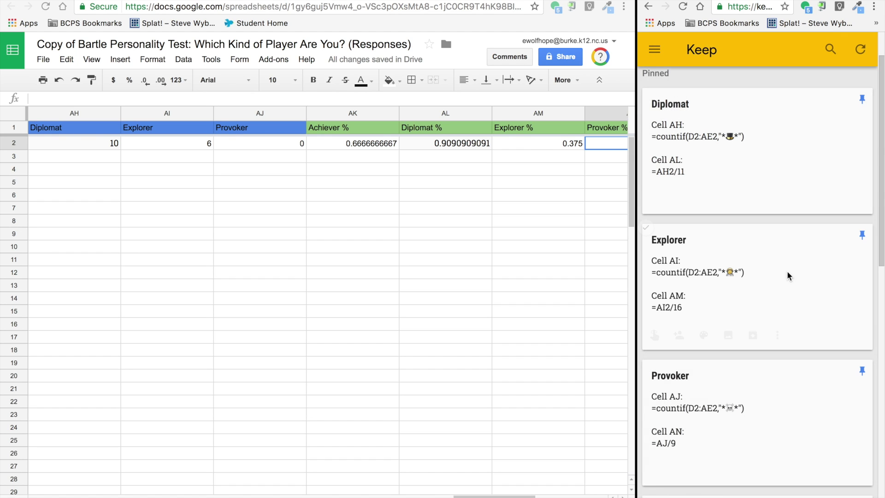
Step: Correct the Provoker note to =AJ2/9 and enter it in AN2, giving 0
scroll(762, 277, "down", 2)
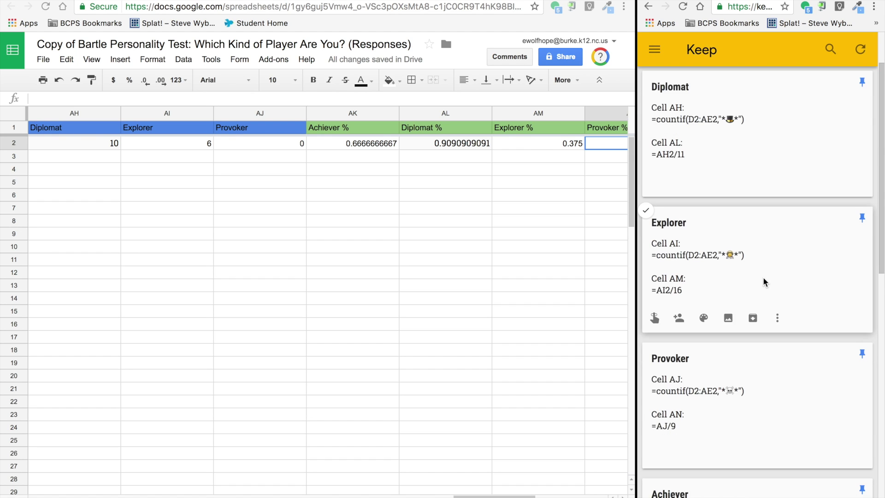
left_click(690, 378)
left_click(666, 211)
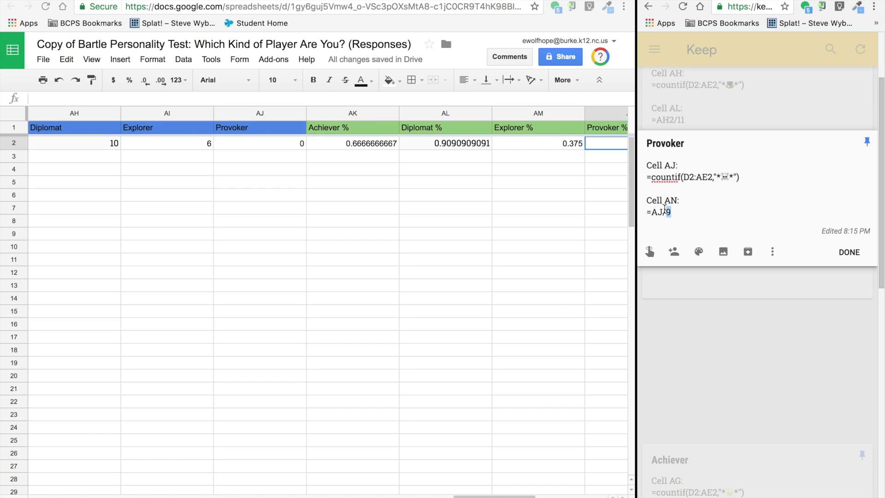
type("2")
triple_click(663, 212)
key("ctrl+c")
double_click(595, 145)
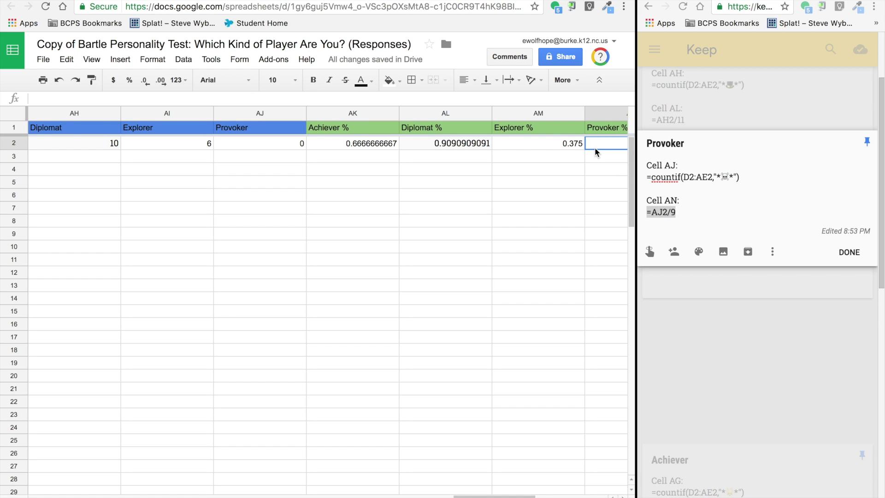
key("ctrl+v")
left_click(542, 168)
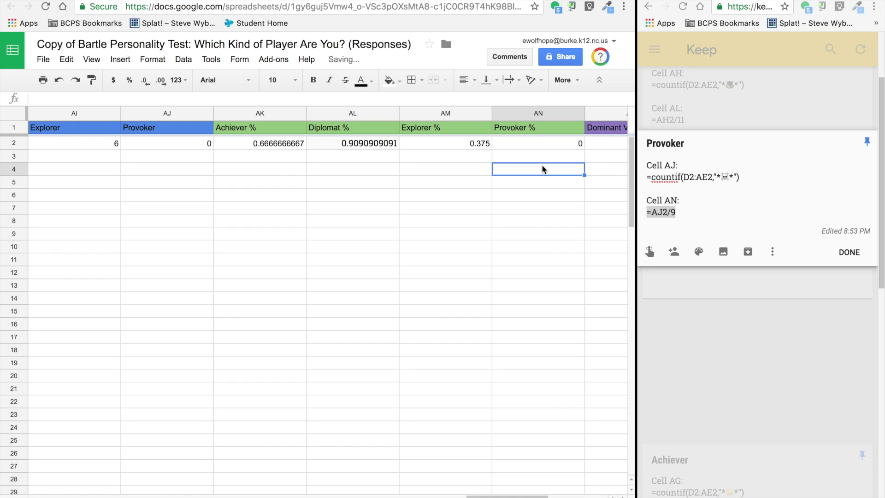
left_click(540, 144)
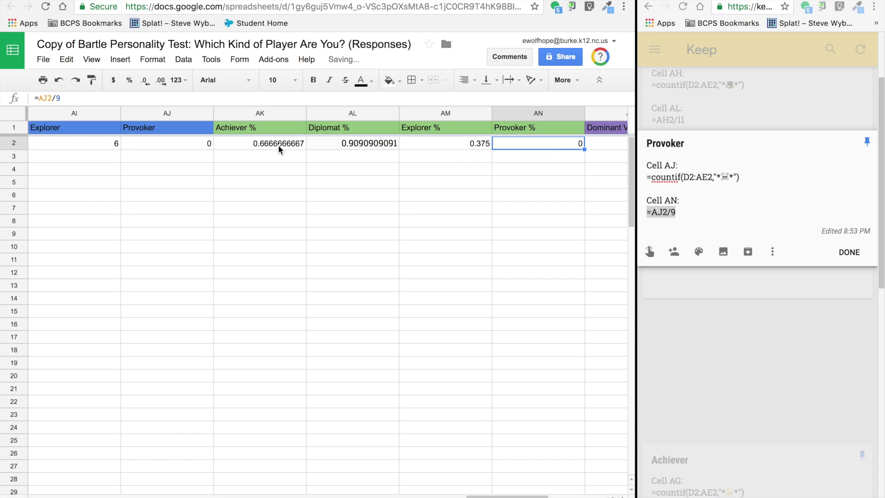
left_click_drag(264, 111, 513, 112)
Step: Format columns AK–AN as Percent, showing 66.67%, 90.91%, 37.50% and 0.00%
left_click(152, 59)
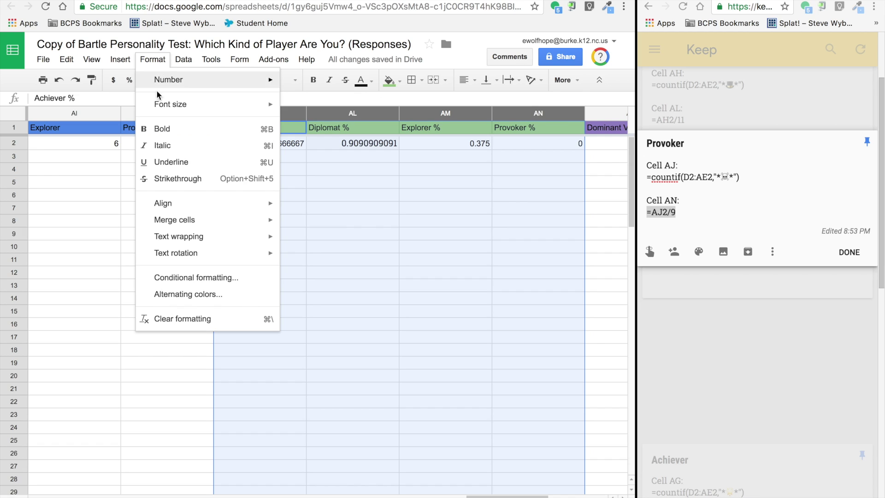
mouse_move(160, 88)
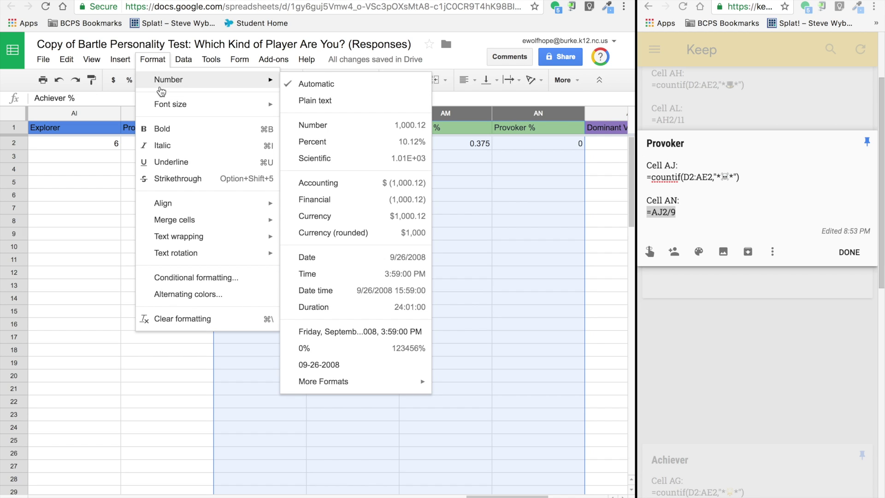
left_click(338, 142)
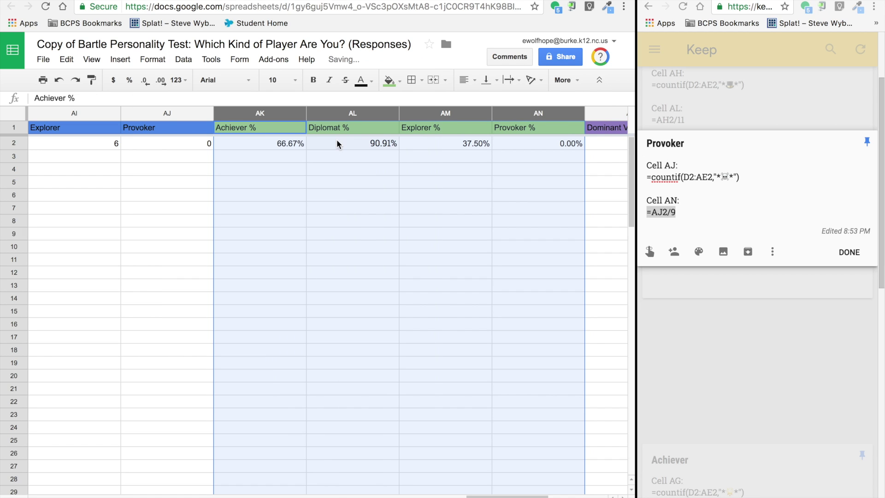
left_click(337, 194)
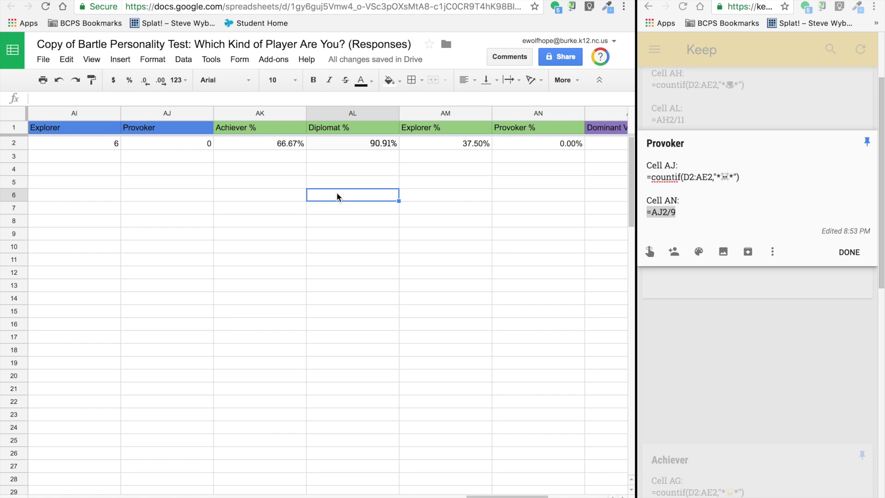
scroll(337, 192, "right", 3)
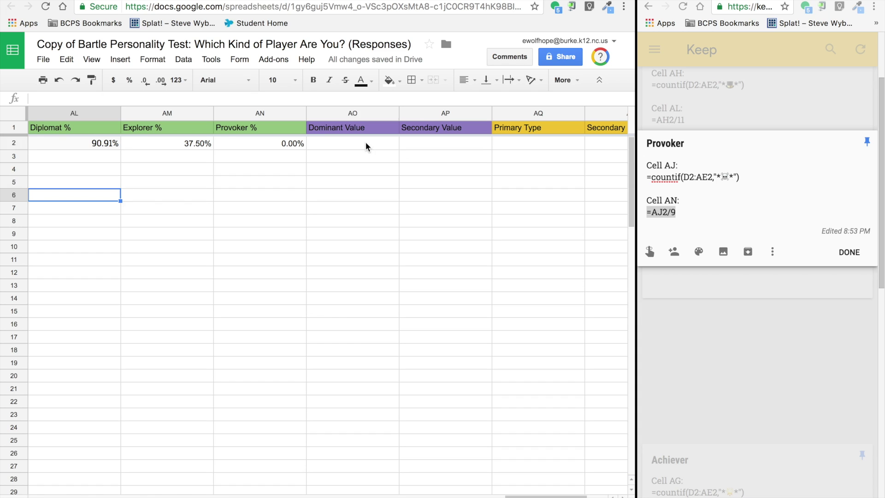
left_click(366, 141)
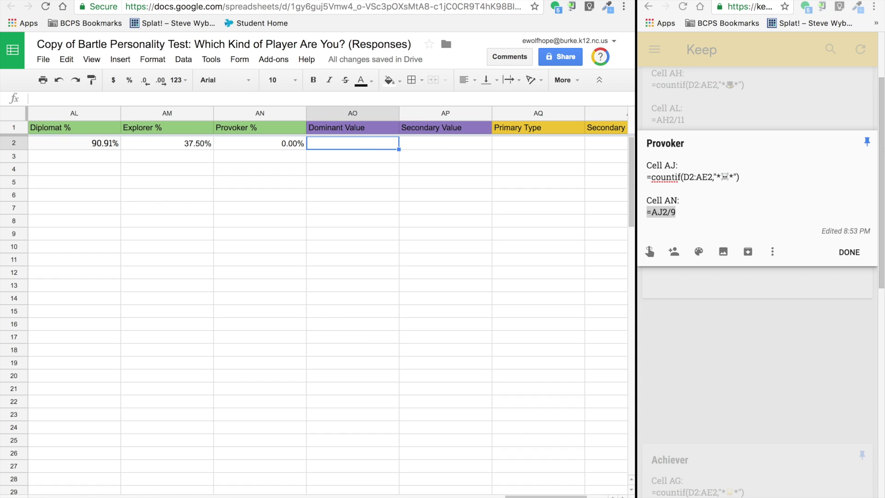
Step: Enter =max(AK2:AN2) in AO2 as the Dominant Value, giving 90.91%
left_click(851, 252)
scroll(788, 209, "down", 6)
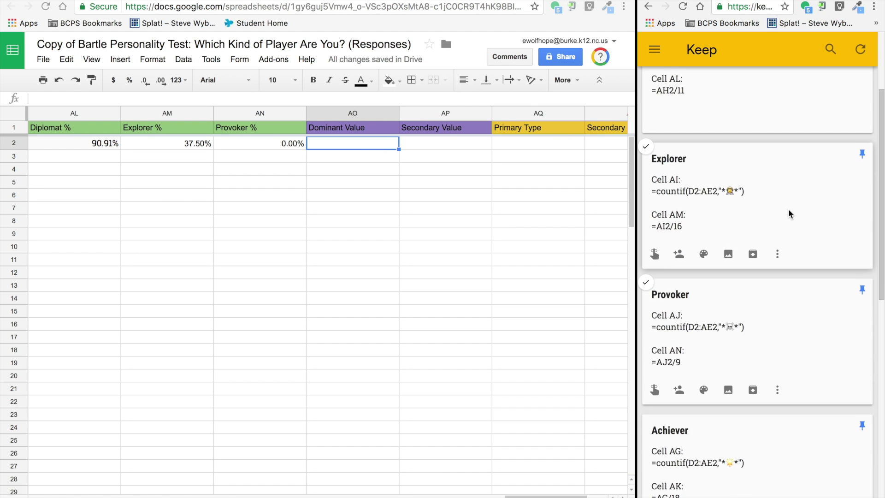
scroll(788, 208, "down", 1)
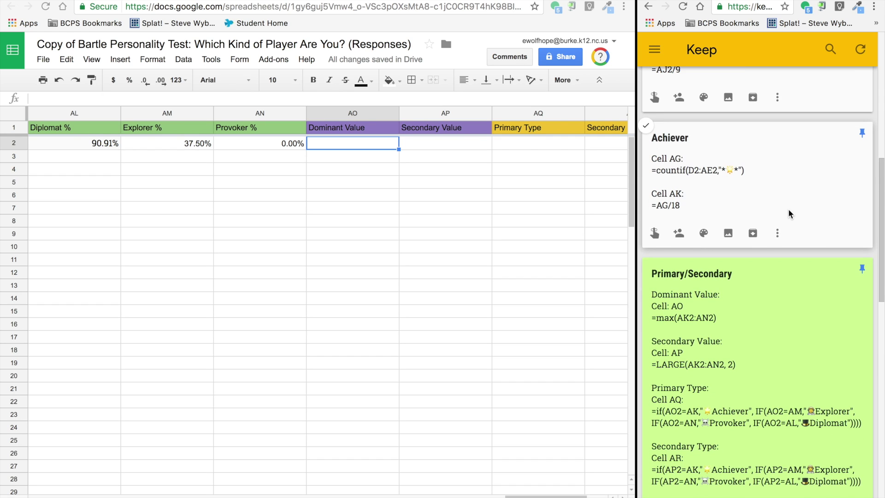
left_click(687, 318)
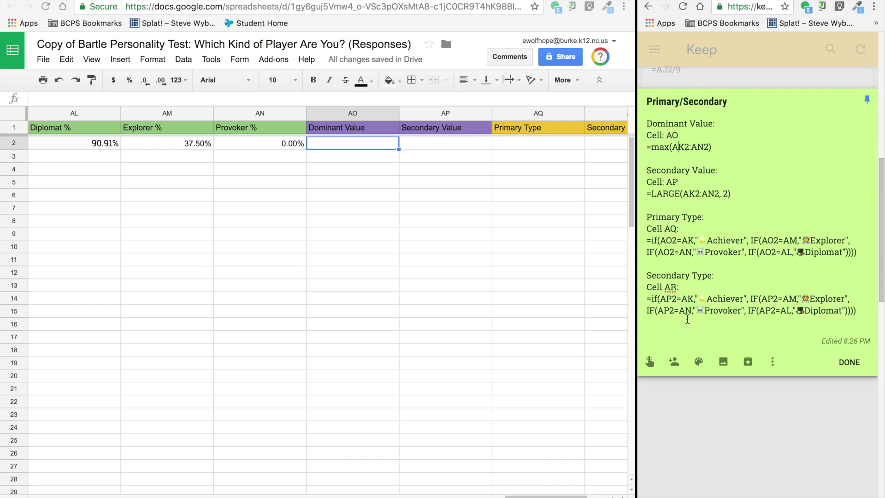
triple_click(680, 148)
key("ctrl+c")
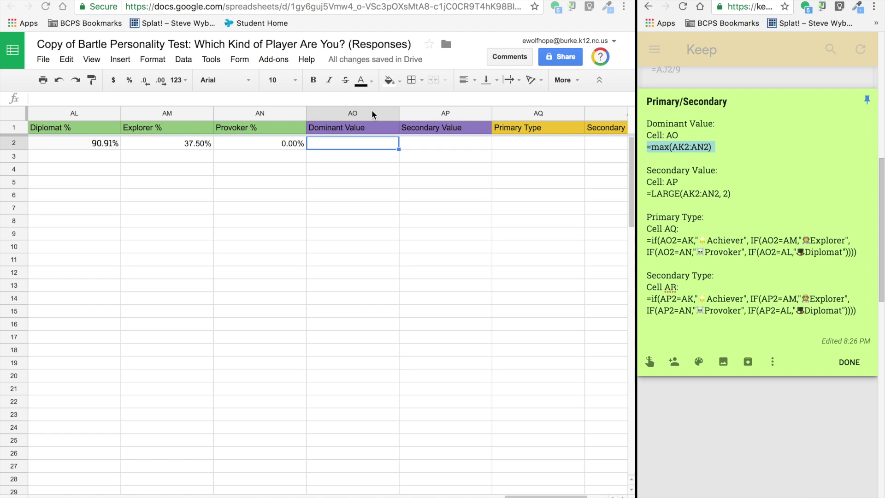
left_click(324, 144)
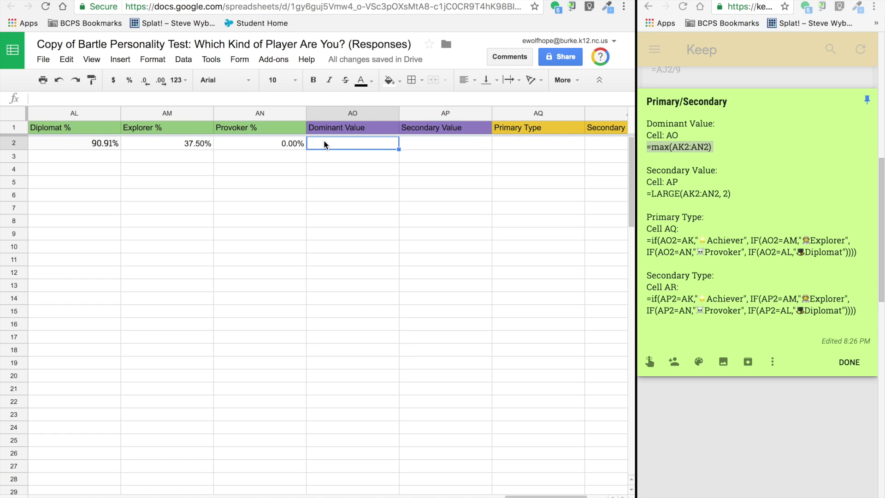
double_click(324, 143)
key("ctrl+v")
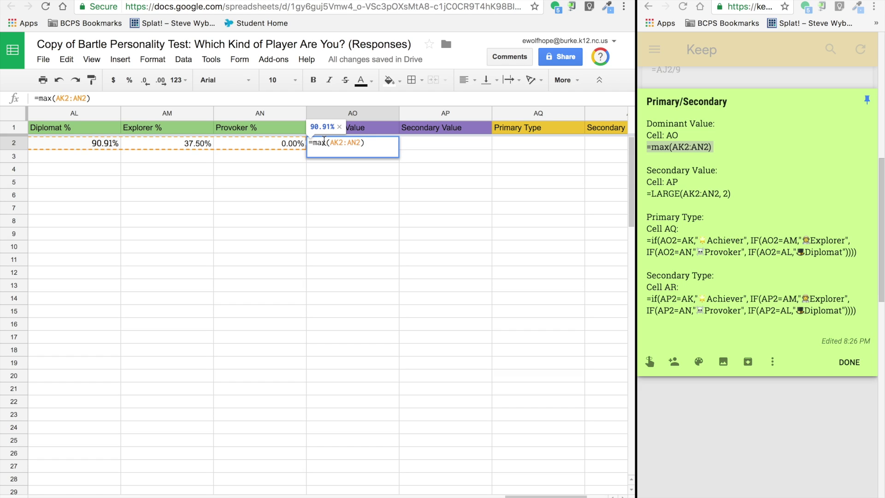
key("Return")
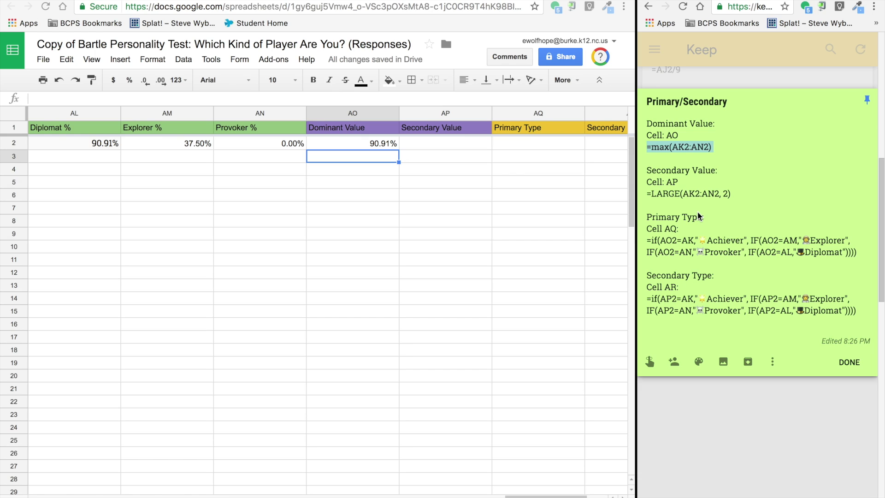
Step: Enter =LARGE(AK2:AN2, 2) in AP2 as the Secondary Value, giving 0.6666666667
double_click(696, 195)
triple_click(696, 195)
key("ctrl+c")
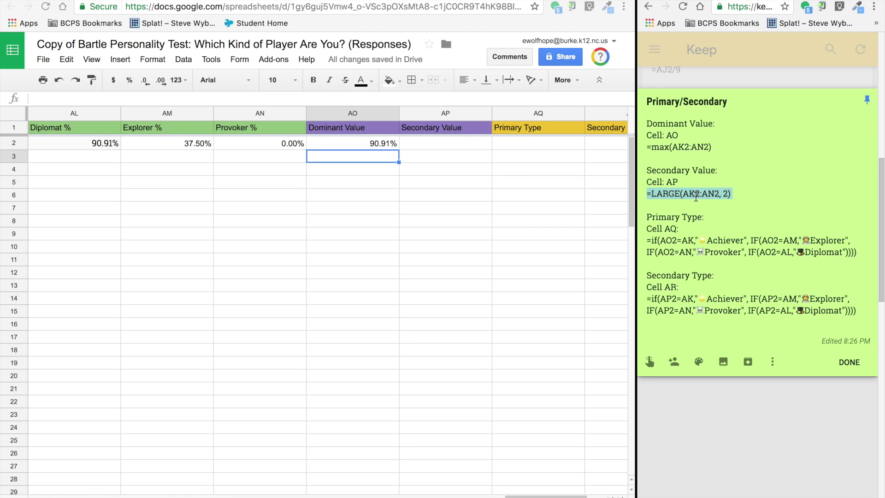
left_click(430, 146)
key("ctrl+v")
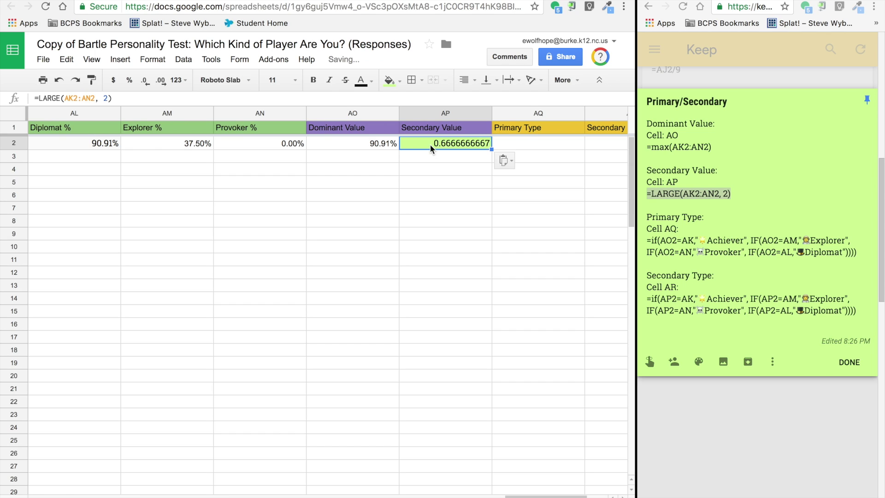
key("Return")
key("Return")
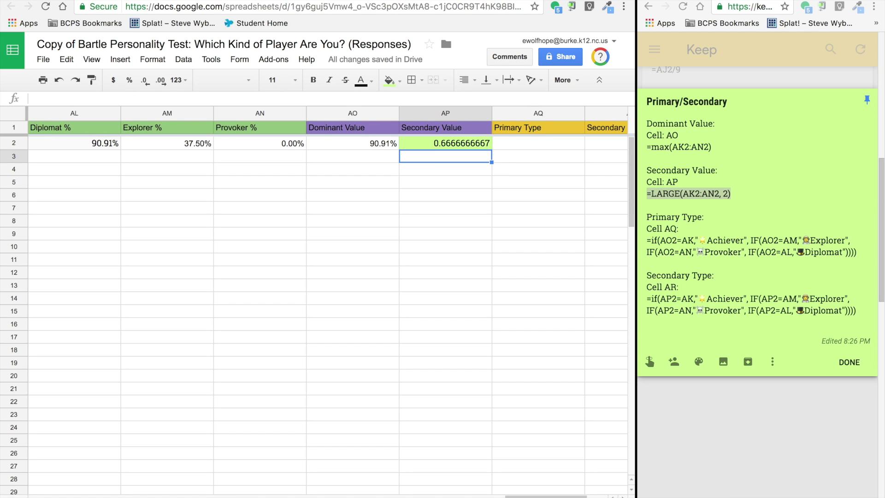
scroll(397, 216, "left", 3)
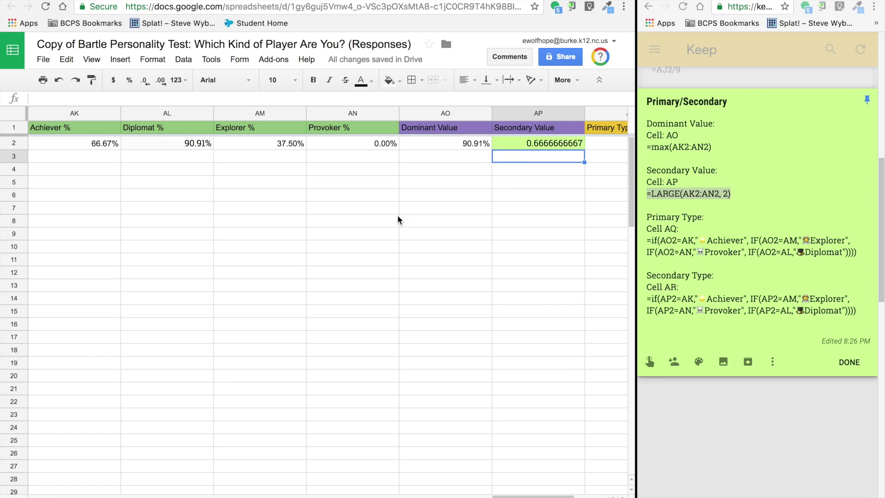
scroll(398, 215, "right", 1)
left_click_drag(436, 110, 515, 108)
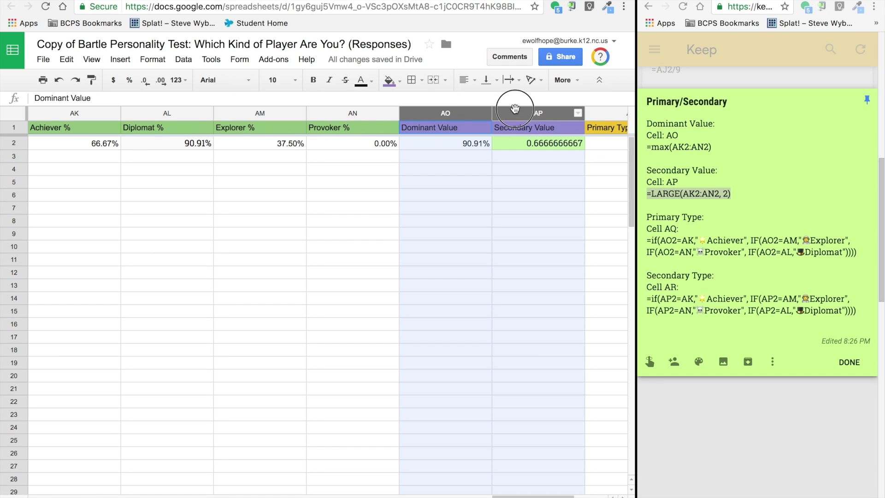
Step: Format columns AO and AP as Percent, so Secondary Value reads 66.67%
left_click(153, 59)
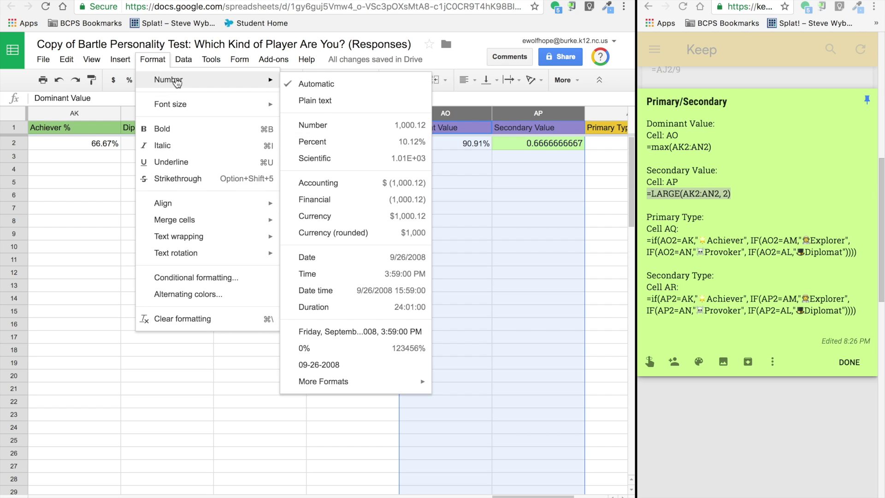
mouse_move(176, 82)
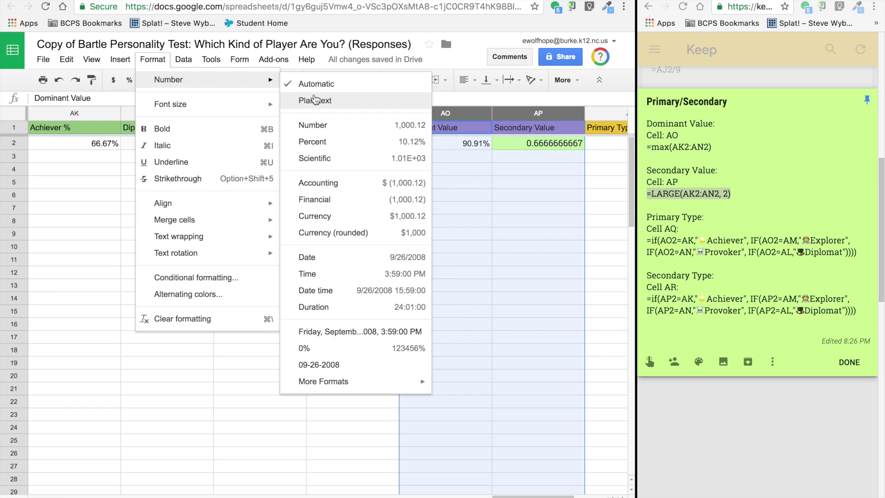
left_click(321, 141)
left_click(487, 199)
scroll(488, 201, "right", 2)
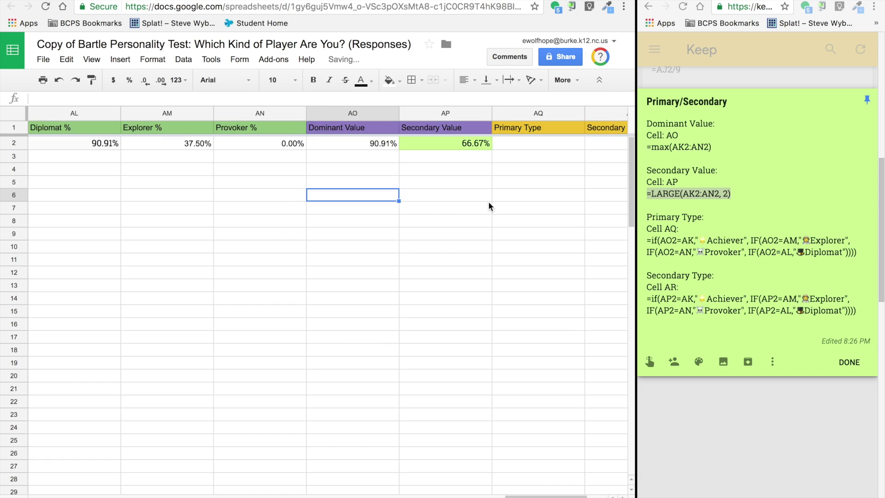
left_click(441, 146)
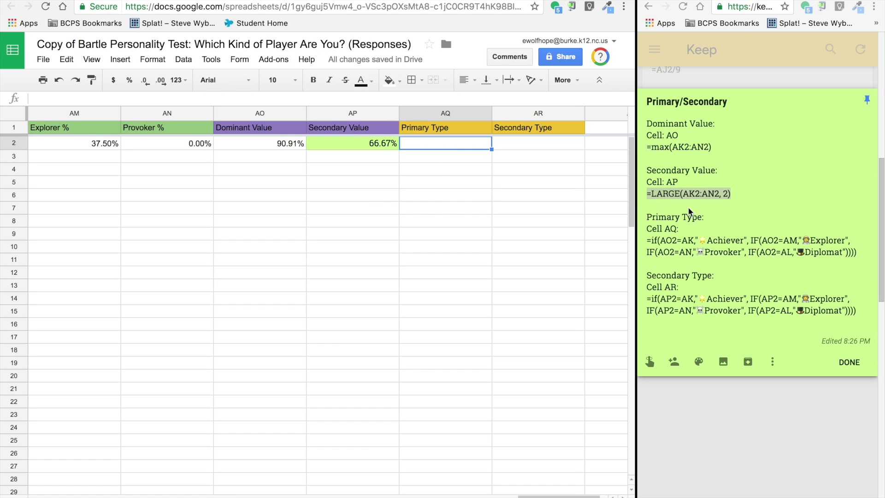
Step: Copy the nested-IF Primary Type formula from the Keep note into AQ2
double_click(704, 239)
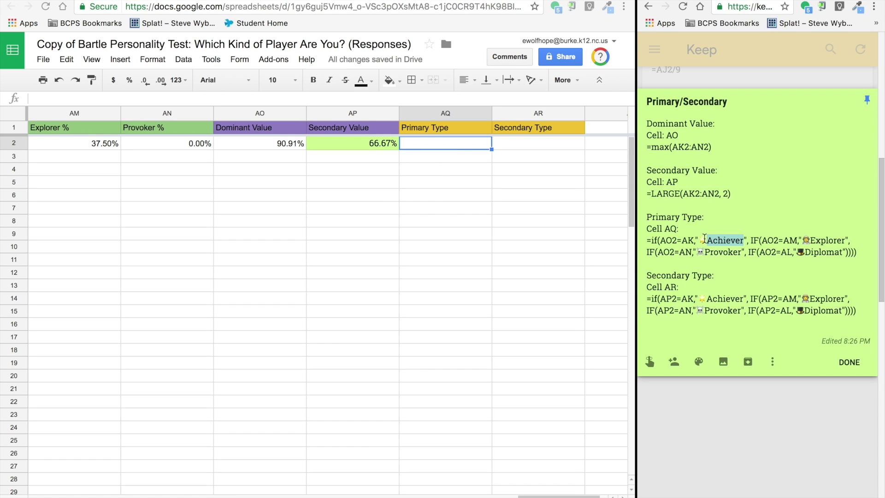
left_click(755, 263)
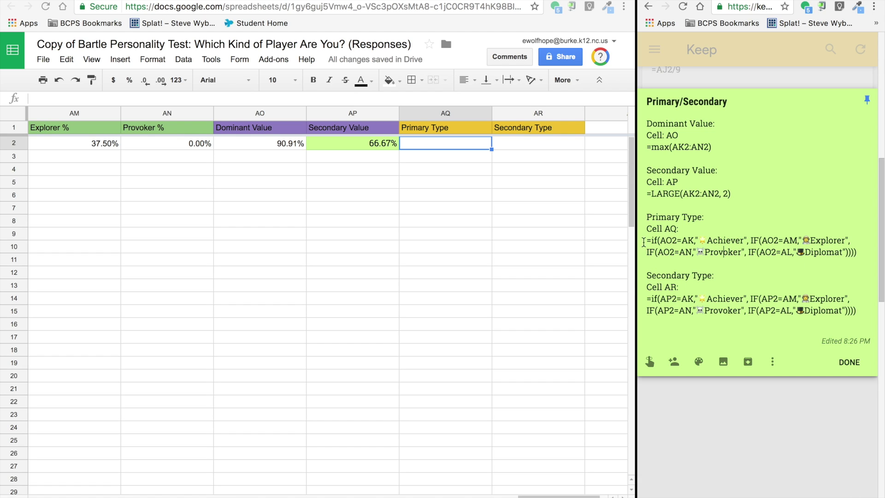
left_click_drag(641, 241, 882, 270)
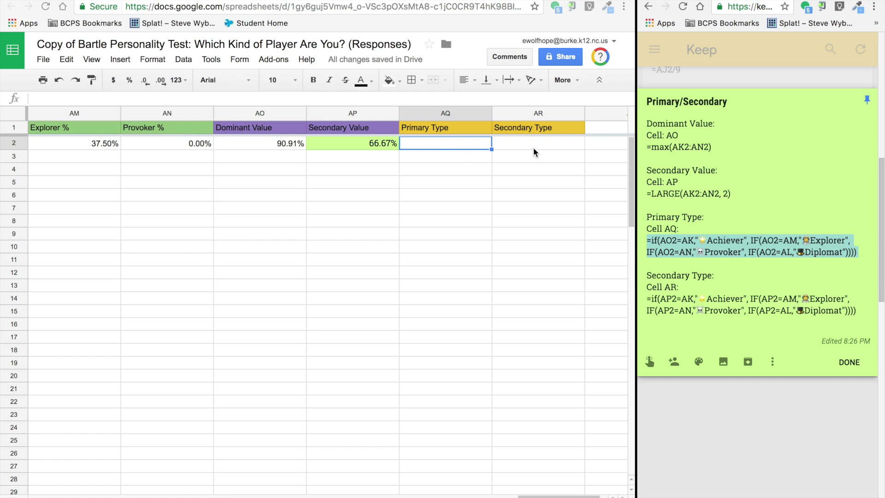
double_click(433, 143)
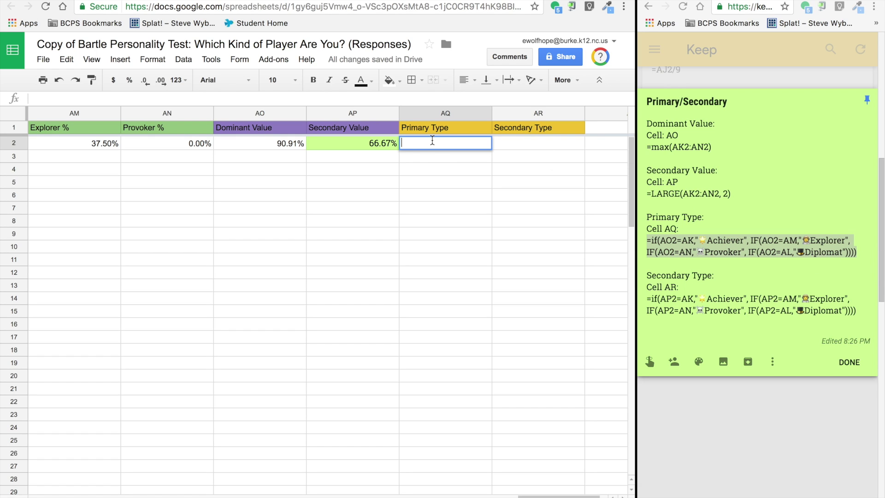
type("=if(AO2=AK,\"🌟Achiever\", IF(AO2=AM,\"🧑Explorer\", IF(AO2=AN,\"☠Provoker\", IF(AO2=AL,\"🎩Diplomat\"))))")
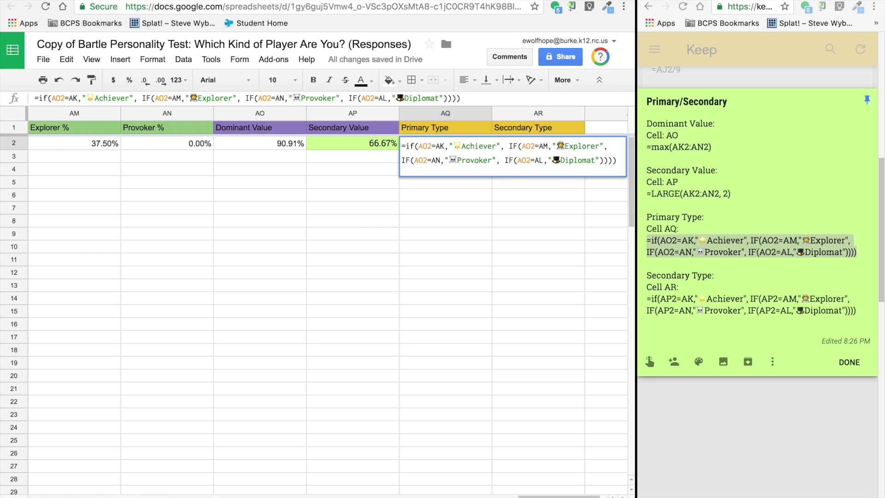
key("Return")
mouse_move(415, 148)
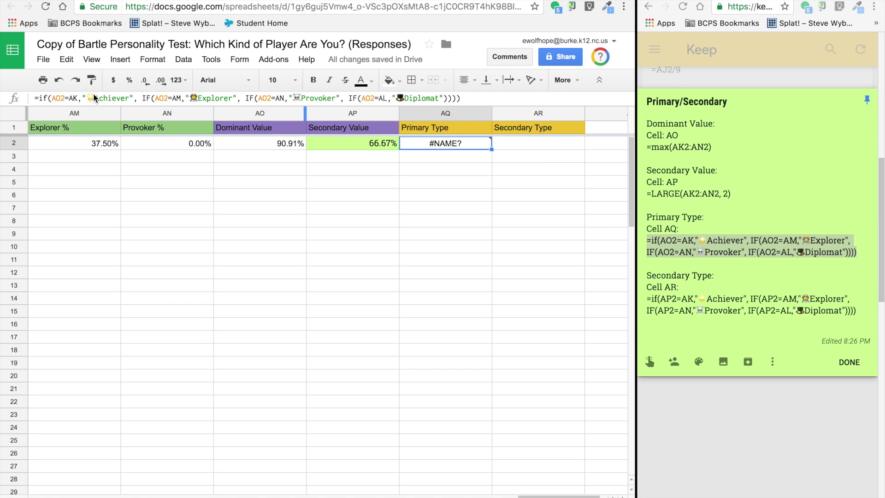
Step: Change the AK, AM, AN and AL references to AK2, AM2, AN2 and AL2, returning 🎓Diplomat
left_click(75, 99)
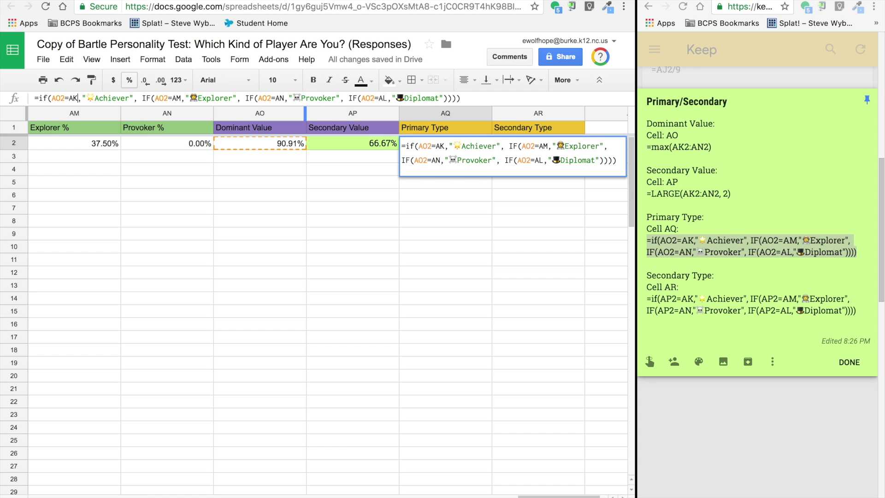
type("2")
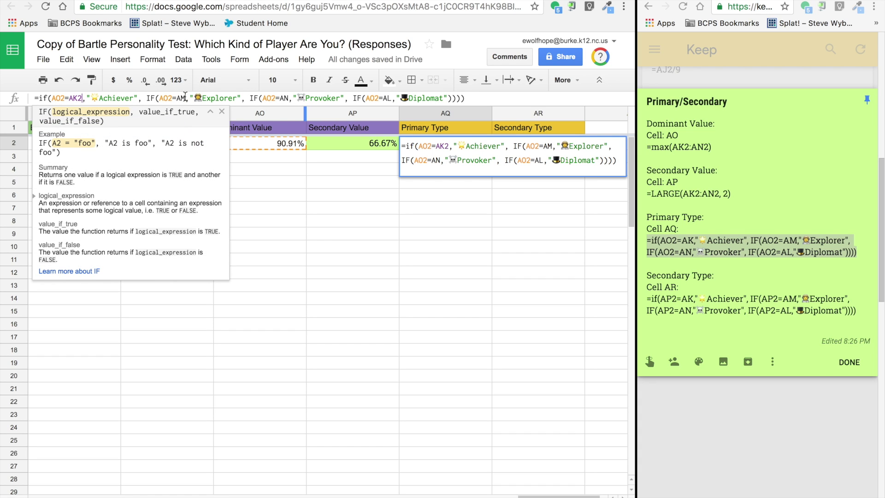
left_click(186, 98)
type("2")
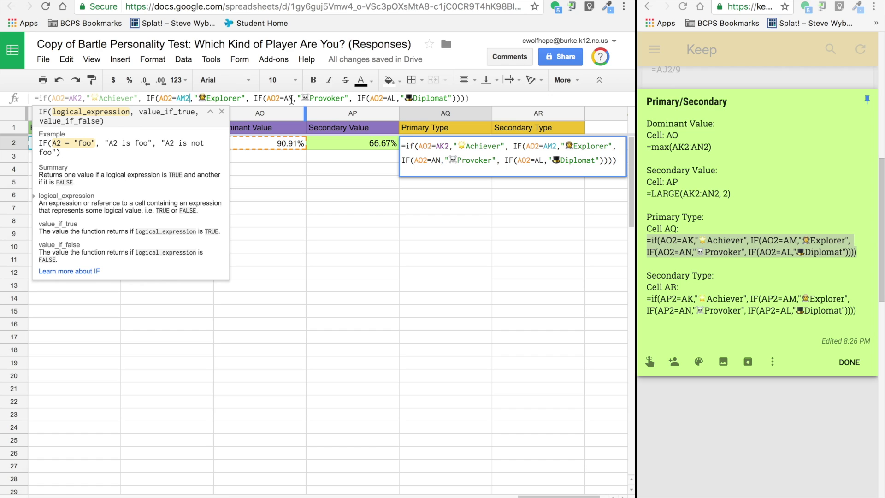
left_click(291, 98)
type("2")
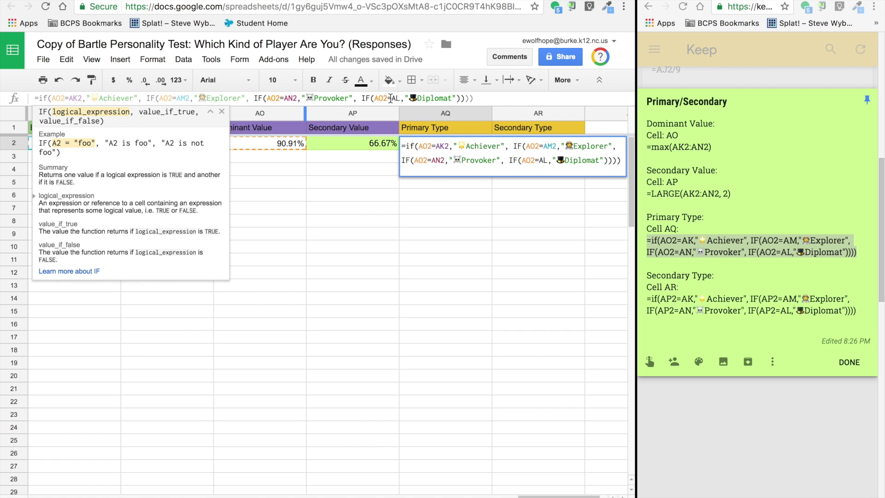
left_click(396, 98)
type("2")
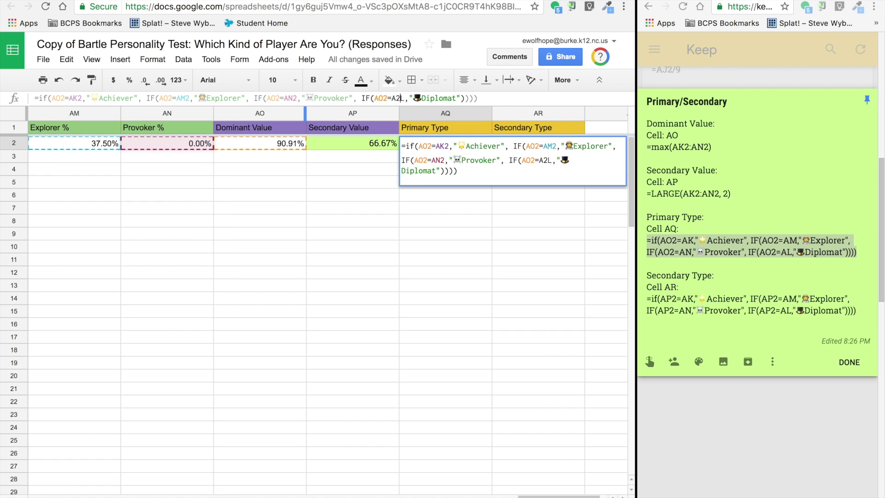
key("BackSpace")
key("Right")
type("2")
key("Return")
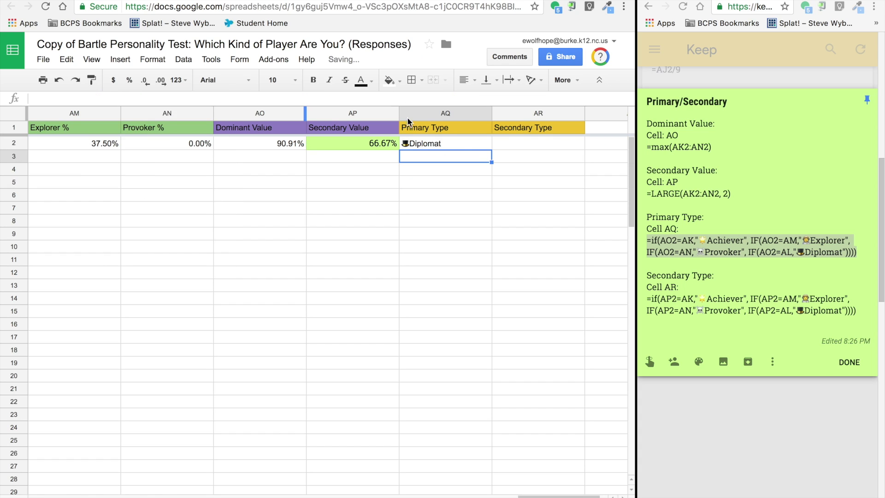
left_click(694, 295)
Step: Paste the Secondary Type formula from the Keep note into AR2
double_click(707, 299)
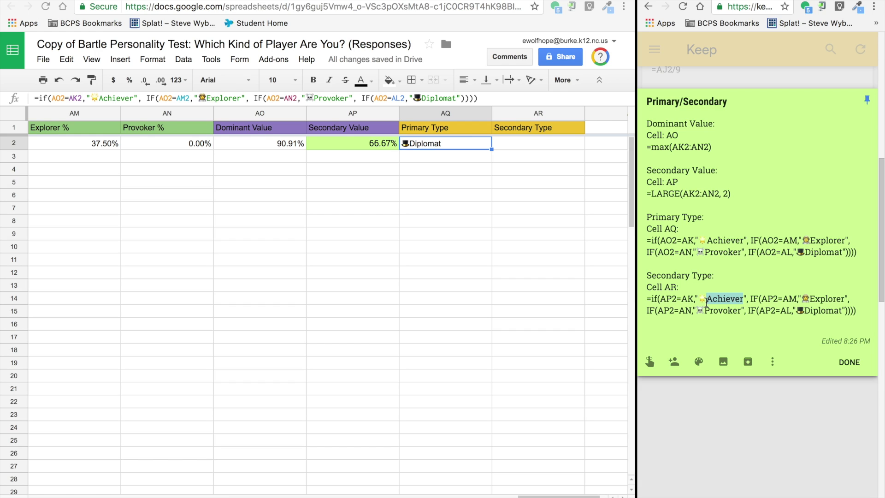
left_click(861, 313)
left_click_drag(861, 314, 637, 298)
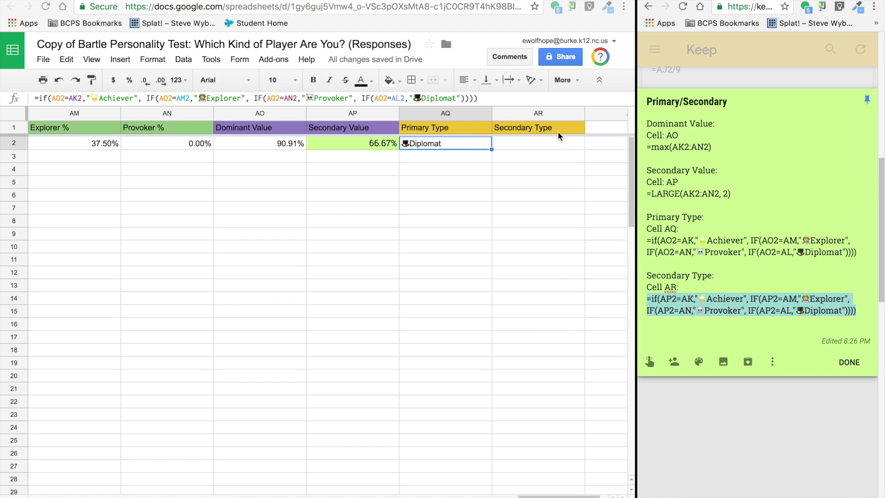
left_click(517, 146)
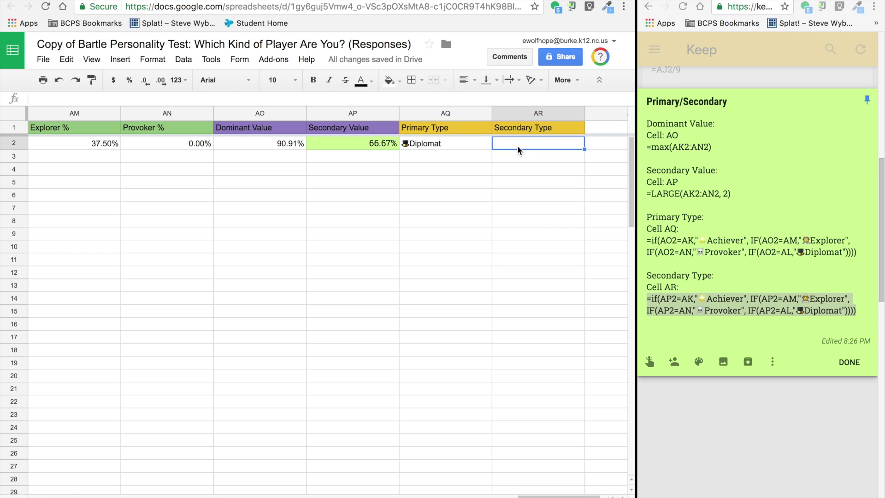
type("=if(AP2=AK,\"🌟Achiever\", IF(AP2=AM,\"🕵Explorer\", IF(AP2=AN,\"💀Provoker\", IF(AP2=AL,\"🎩Diplomat\"))))")
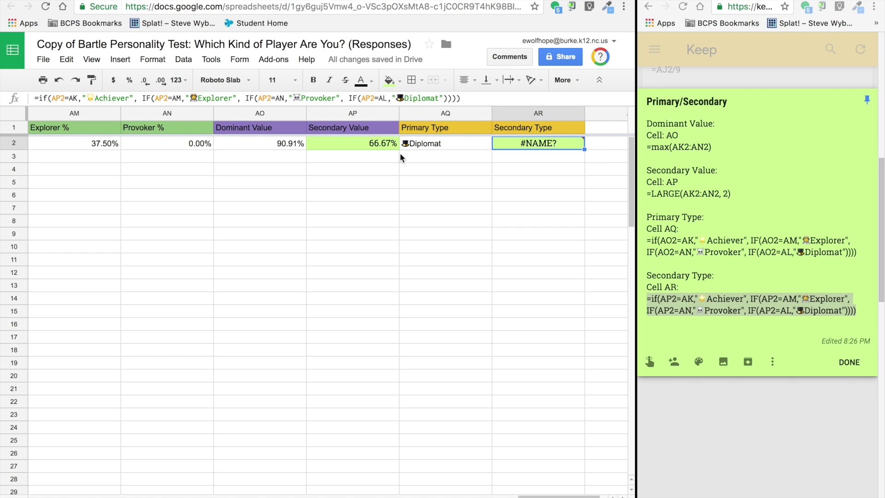
Step: Change the formula's references to AK2, AM2, AN2 and AL2 so AR2 shows Achiever
left_click(421, 143)
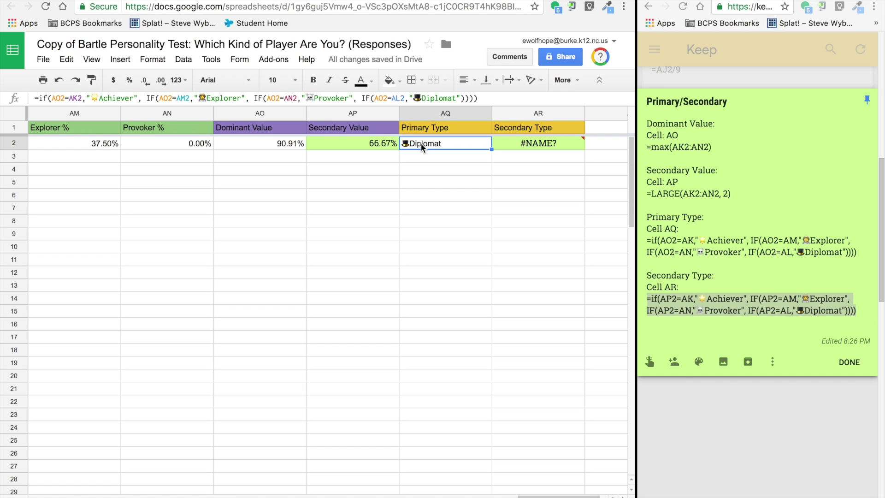
left_click(511, 143)
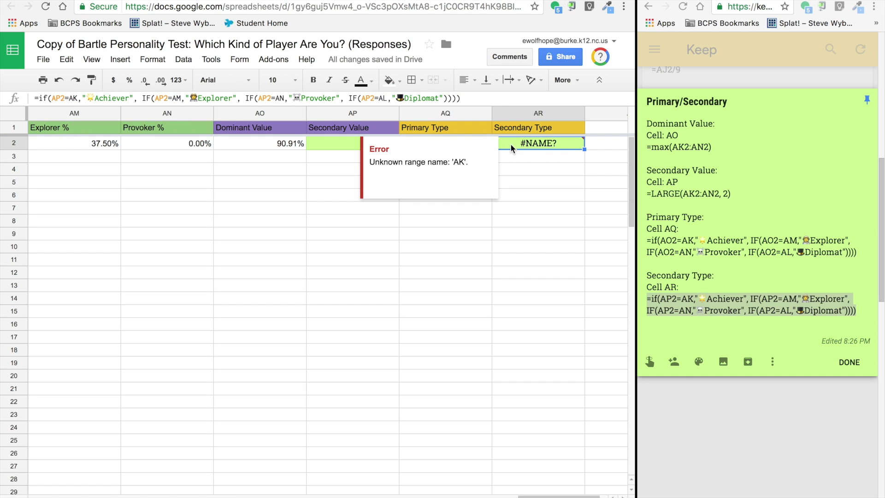
left_click(78, 97)
type("2")
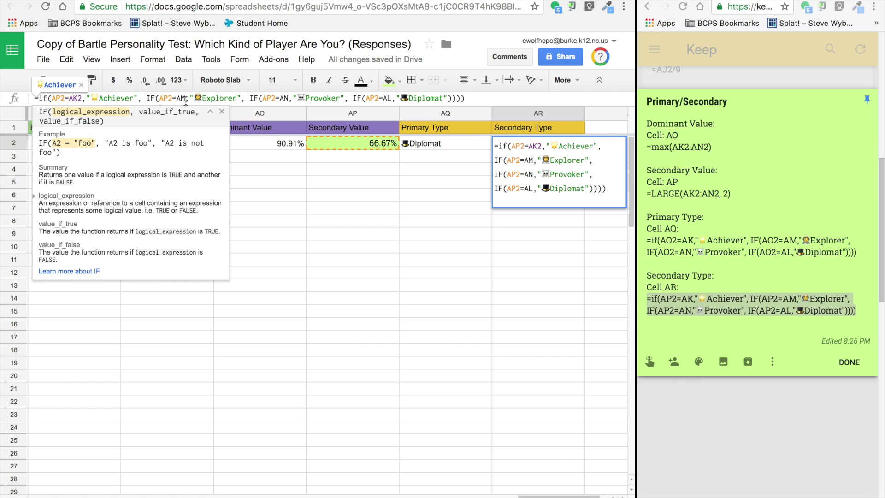
left_click(186, 98)
type("2")
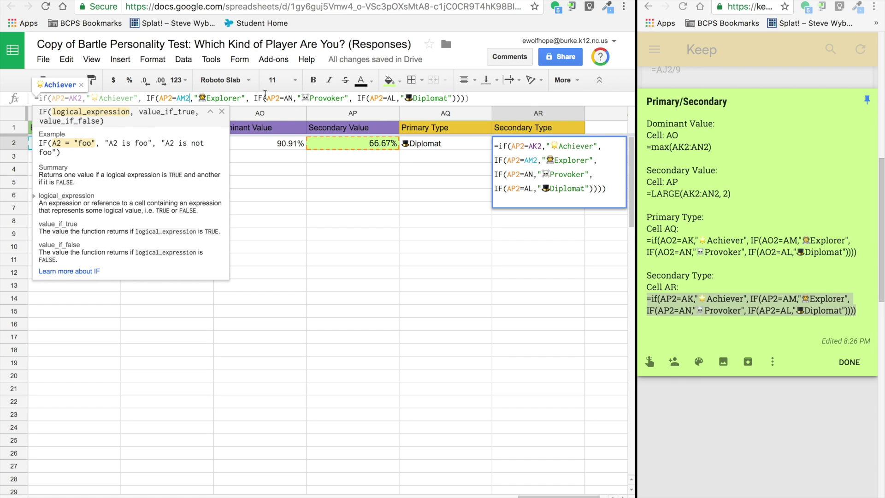
left_click(293, 98)
type("2")
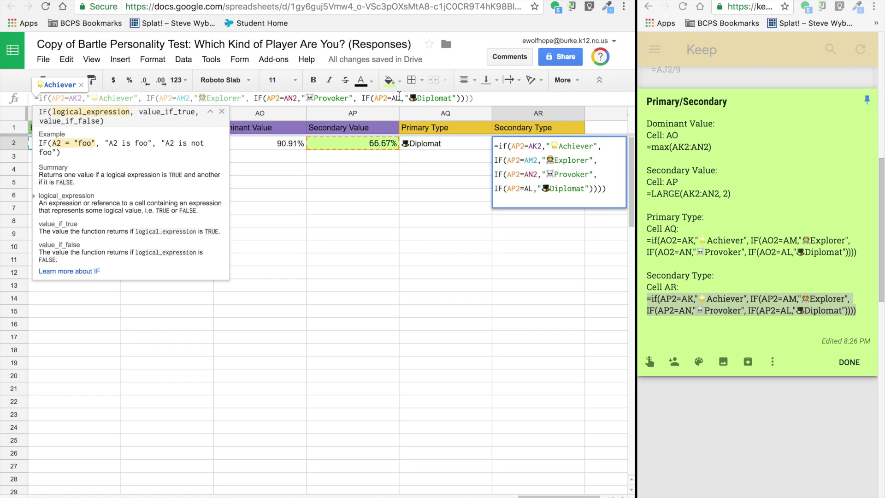
left_click(400, 98)
type("2")
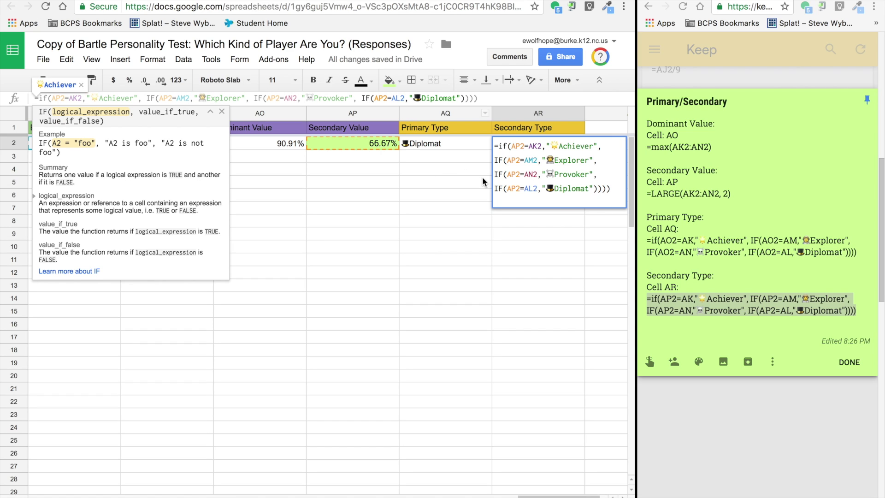
left_click(484, 97)
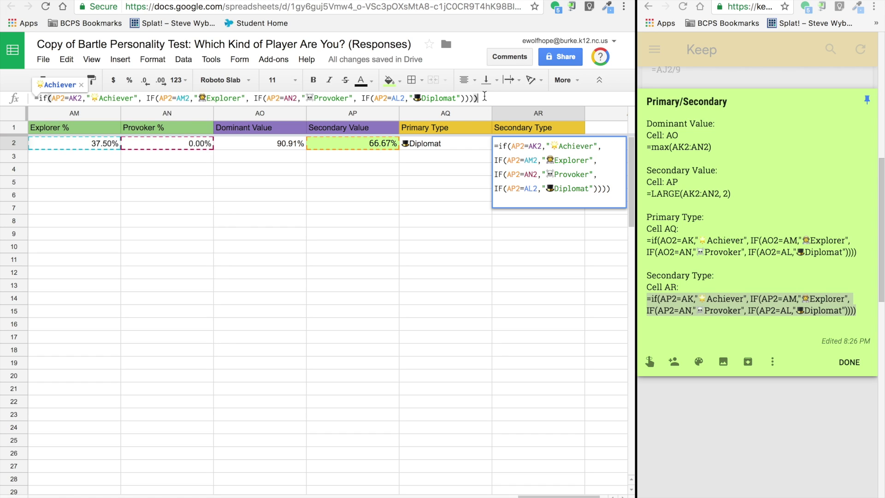
key("Return")
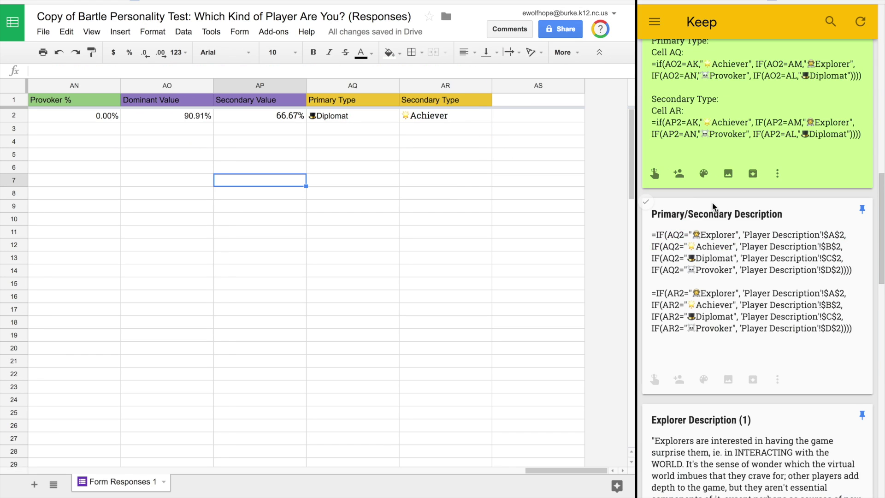
Step: Add a new blank sheet and name it Player Descriptions
scroll(713, 204, "down", 3)
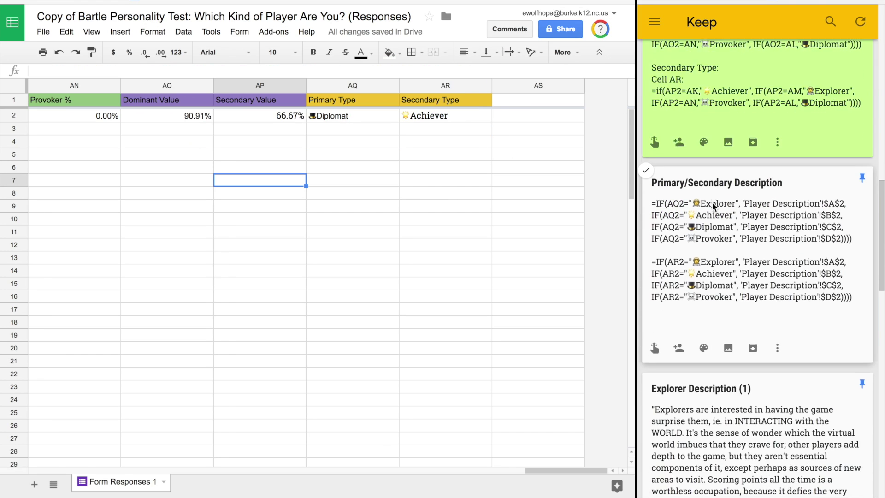
scroll(712, 204, "down", 3)
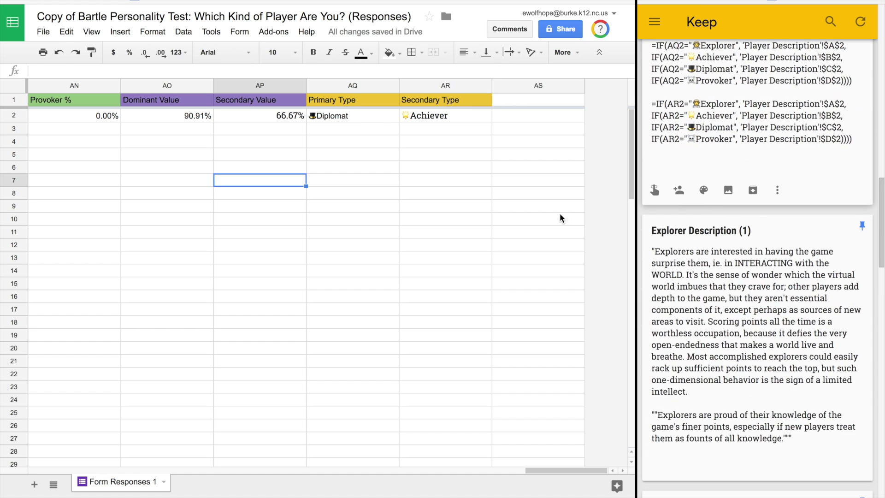
left_click(34, 485)
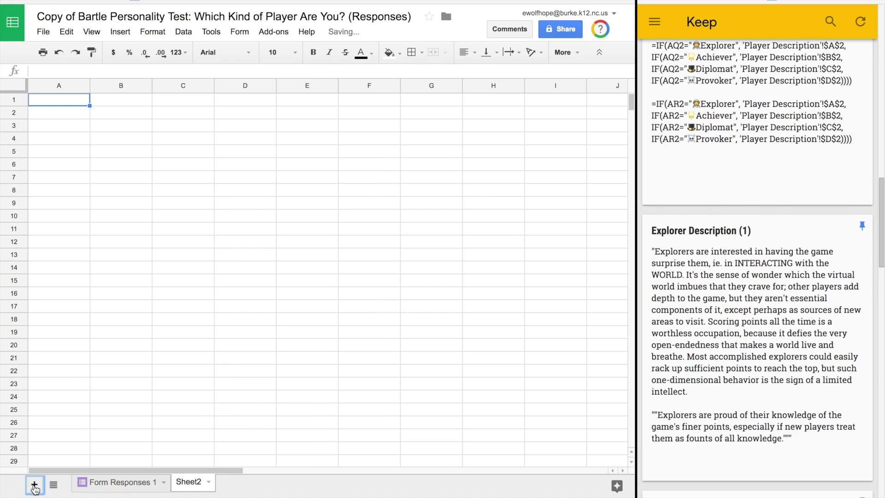
double_click(184, 482)
type("Player Des")
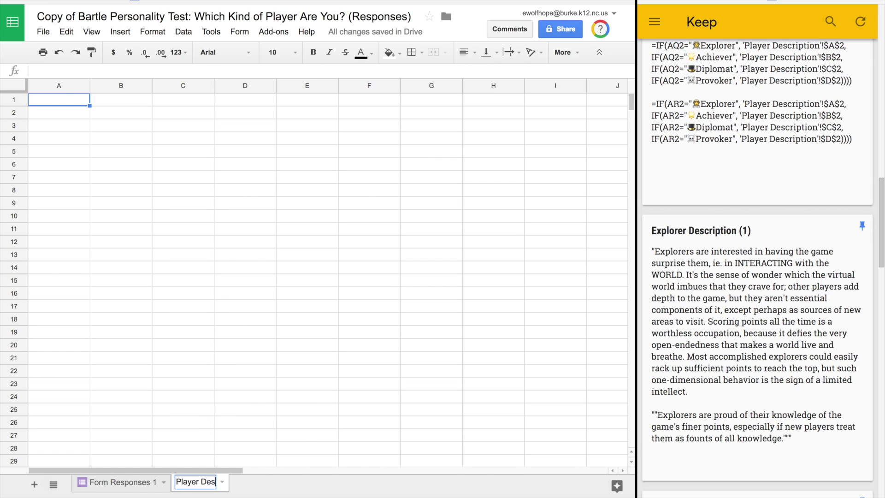
type("criptions")
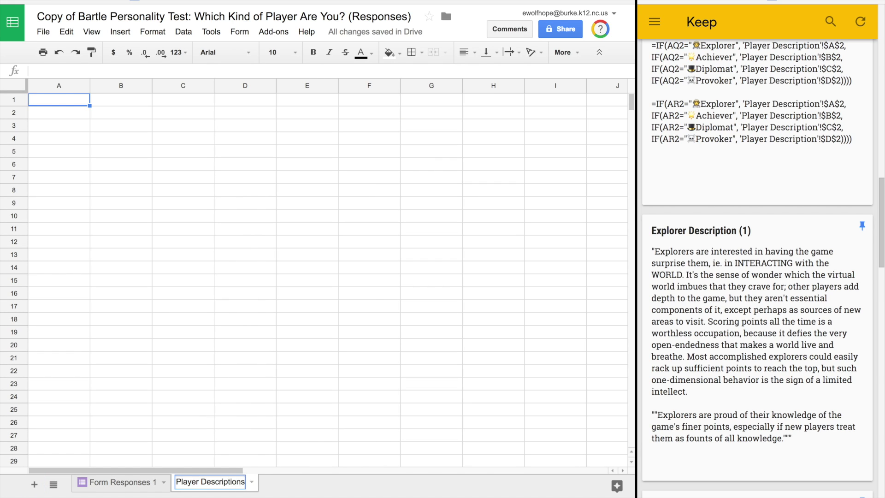
left_click(245, 450)
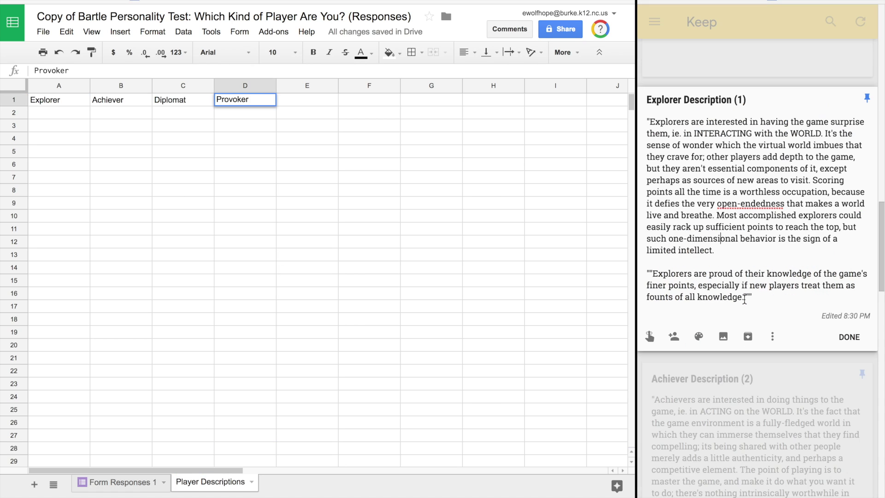
Step: Paste the Explorer description from the note into A2 and widen column A
left_click_drag(744, 299, 646, 119)
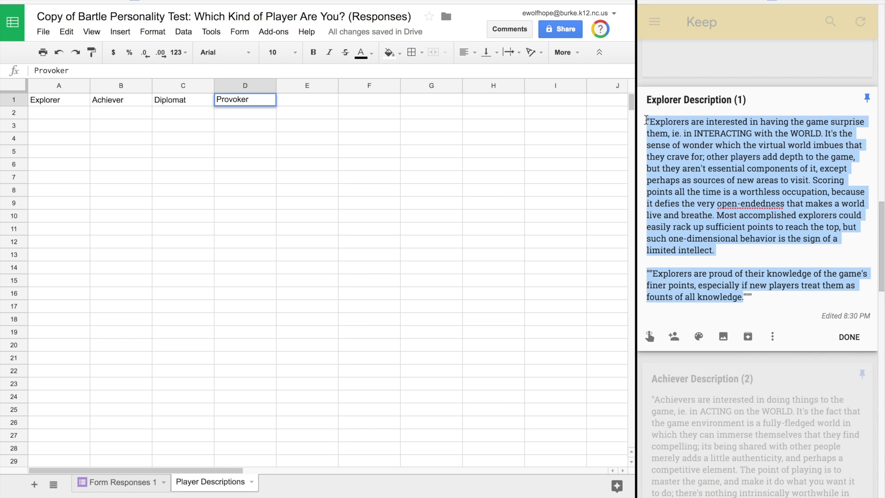
left_click_drag(762, 295, 620, 102)
key("ctrl+c")
left_click(58, 114)
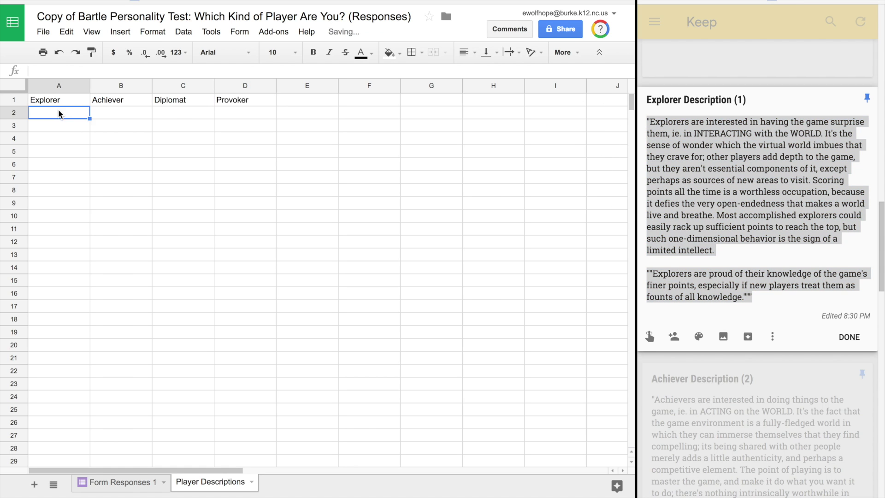
key("ctrl+v")
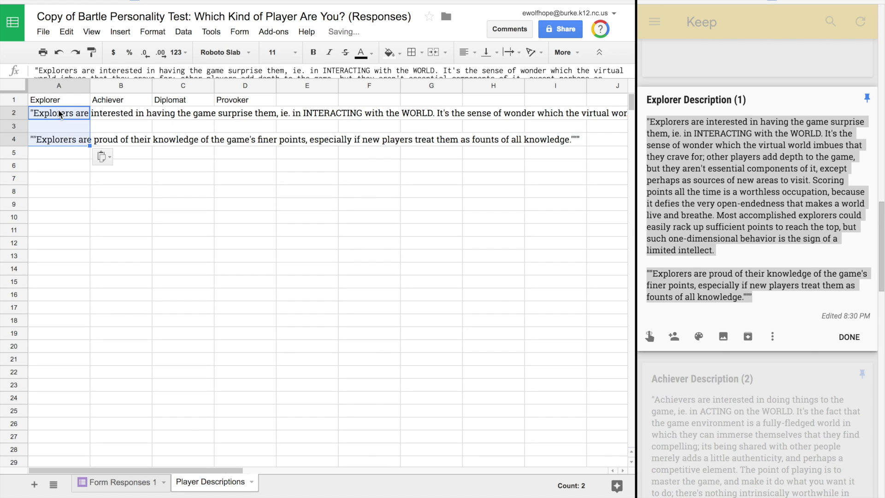
left_click_drag(90, 88, 393, 91)
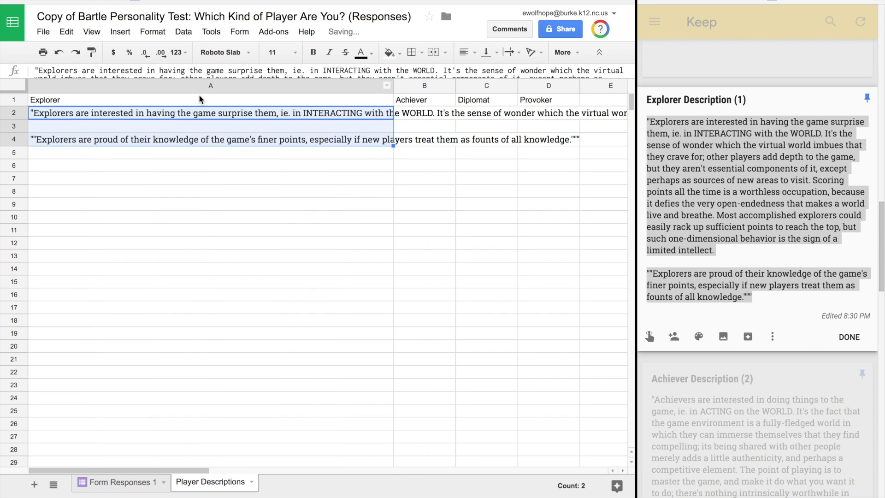
Step: Set text wrapping to Wrap for the whole sheet
left_click(12, 89)
left_click(120, 33)
mouse_move(156, 33)
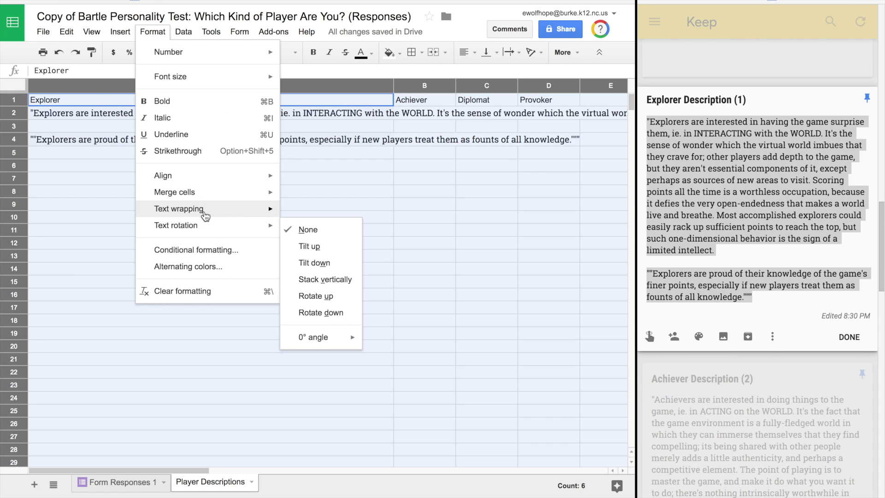
mouse_move(205, 216)
left_click(301, 229)
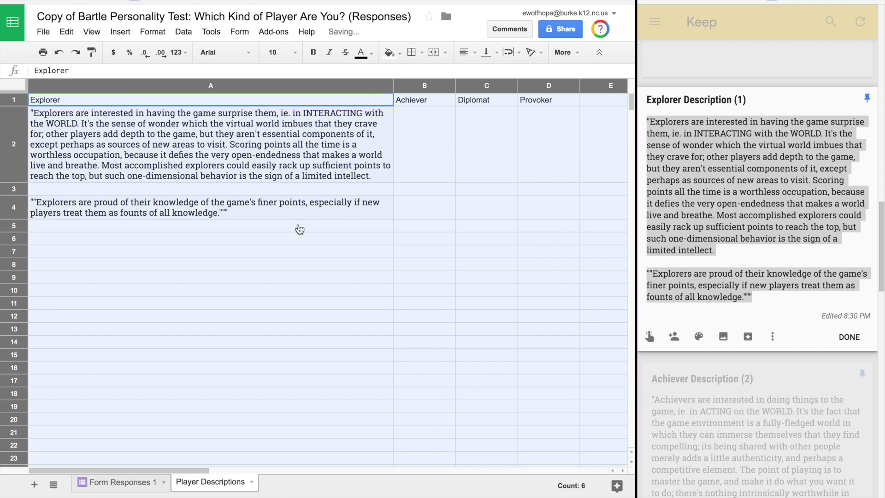
left_click(298, 228)
Step: Add a new line at the end of A2's Explorer text
left_click(318, 177)
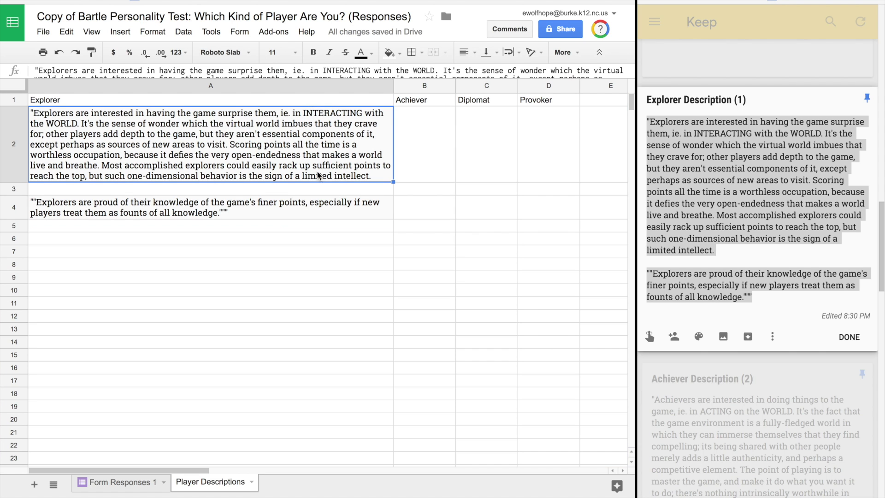
double_click(378, 176)
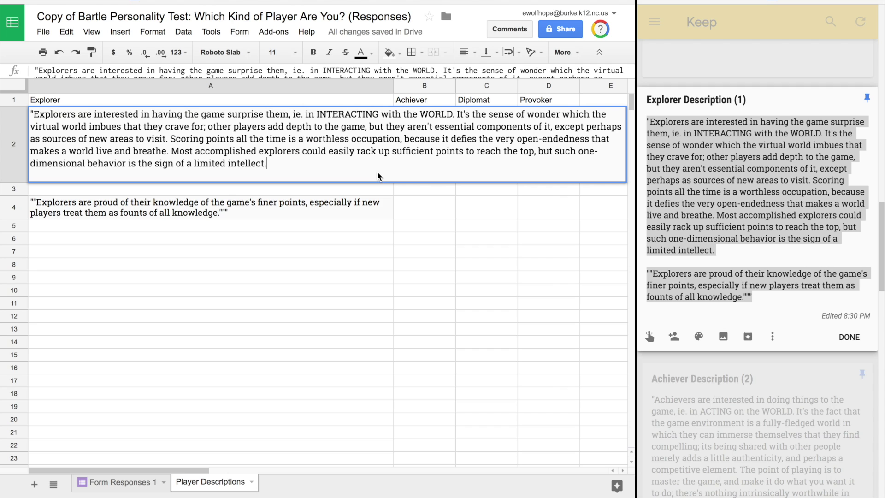
key("ctrl+Return")
key("Return")
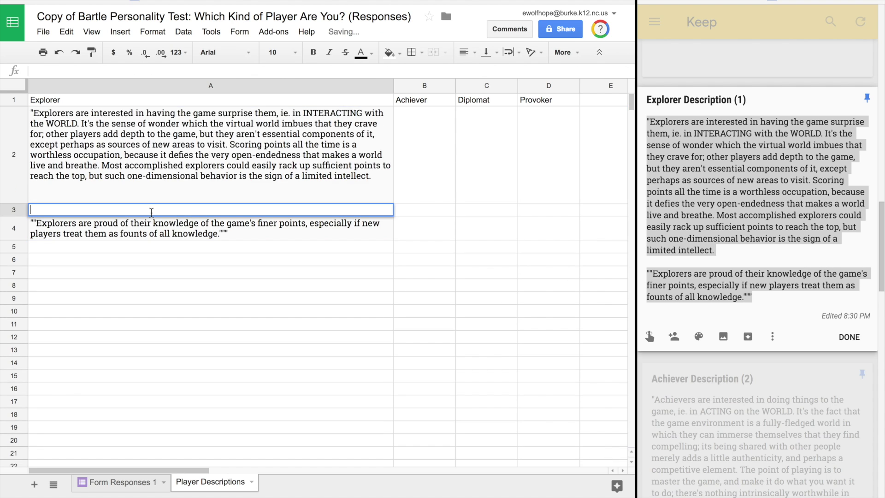
Step: Move the second Explorer paragraph from A4 into A2 and delete the stray quote marks
double_click(59, 226)
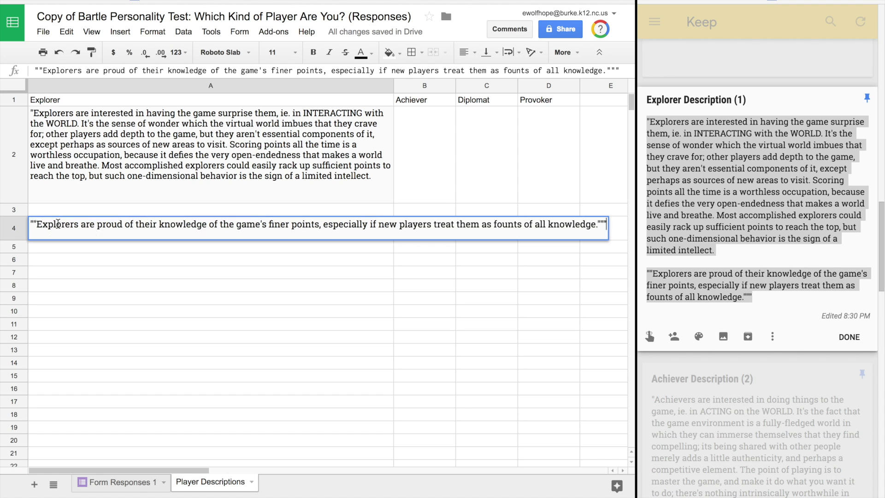
key("ctrl+a")
key("ctrl+x")
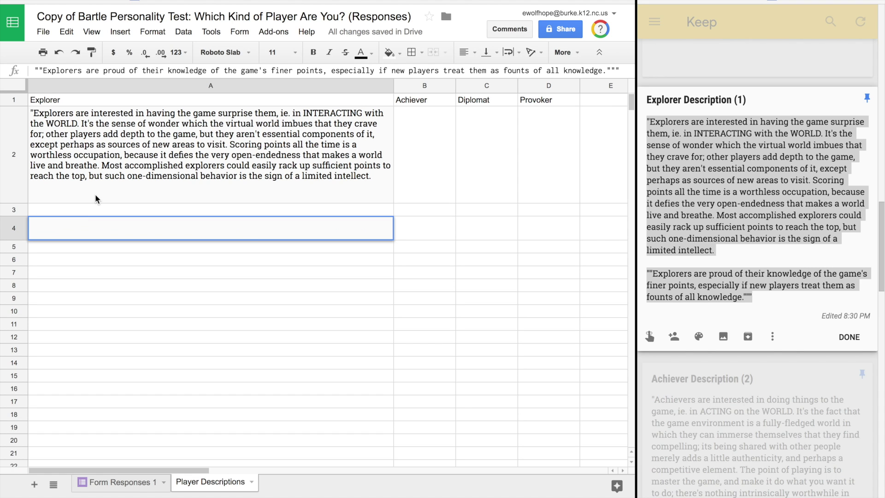
left_click(93, 192)
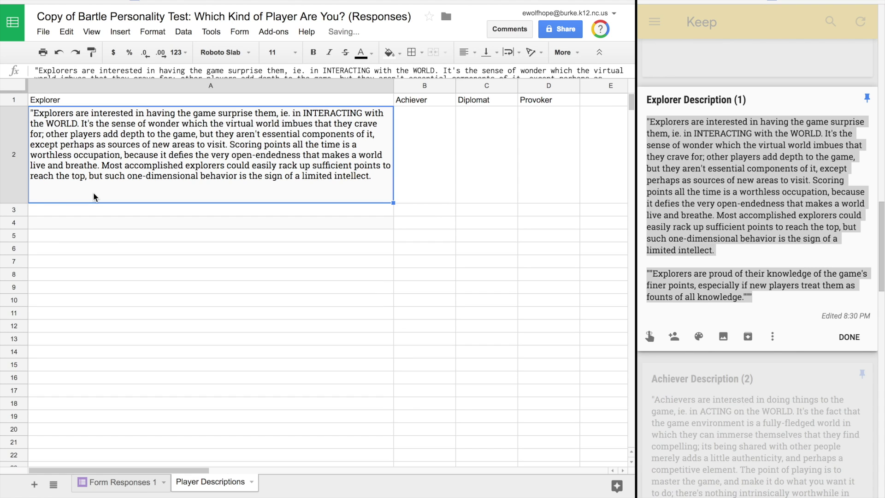
double_click(377, 178)
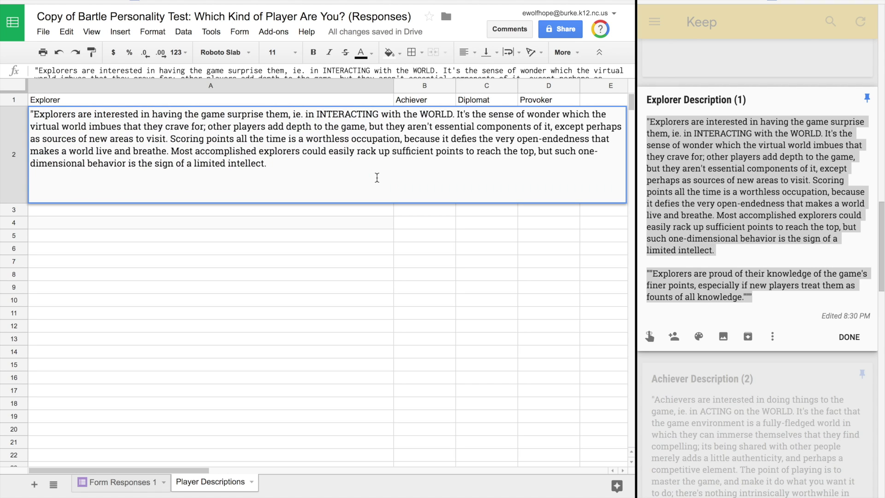
key("ctrl+v")
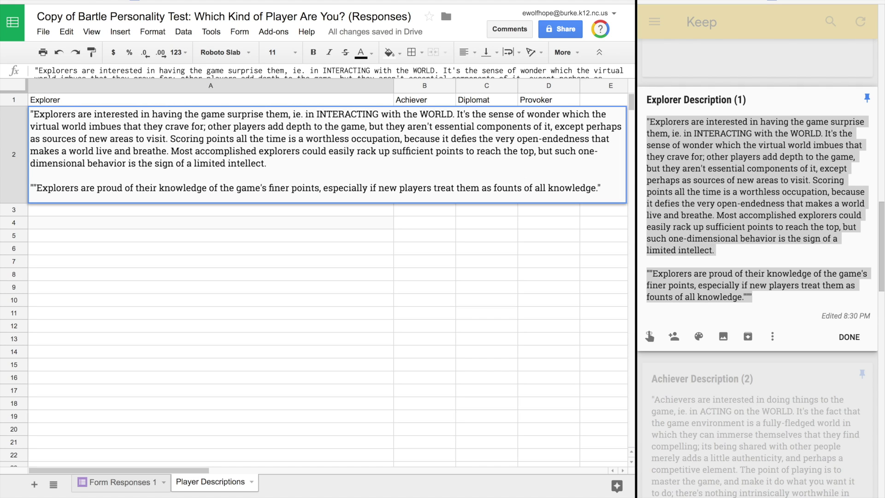
left_click(37, 189)
key("BackSpace")
key("BackSpace")
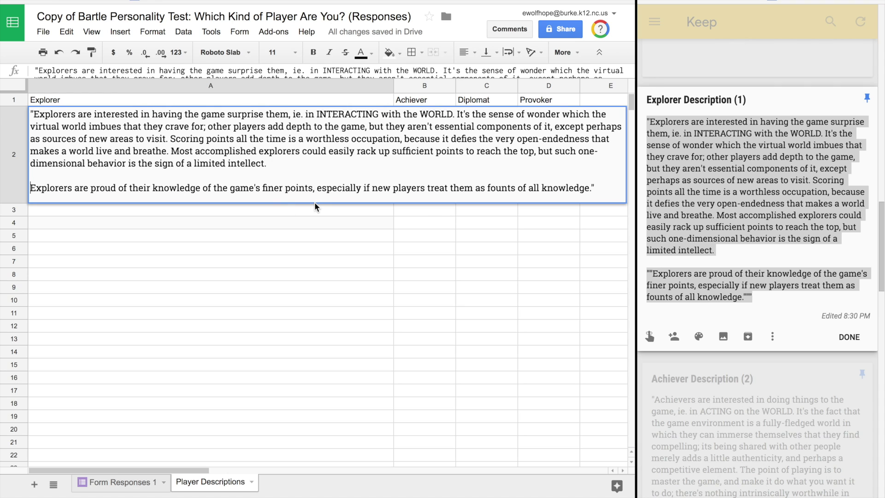
left_click(275, 223)
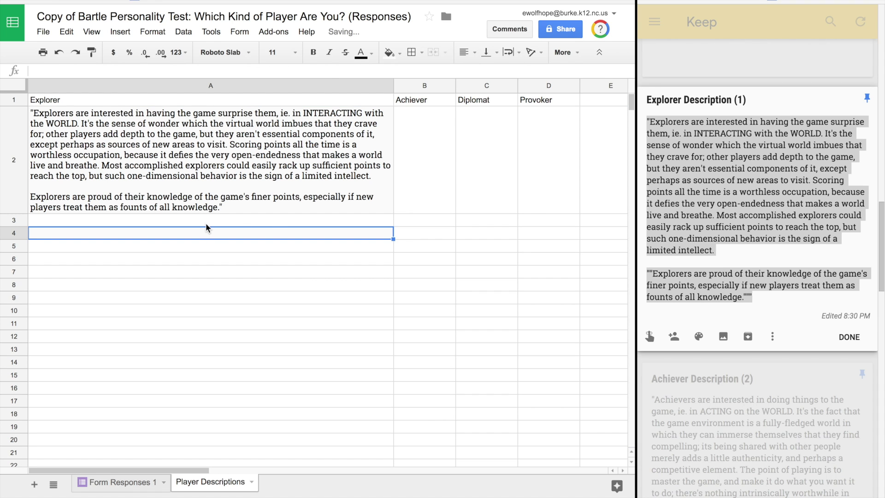
left_click(738, 439)
Step: Enter the header Primary Description in AS1 on Form Responses 1
scroll(715, 406, "down", 3)
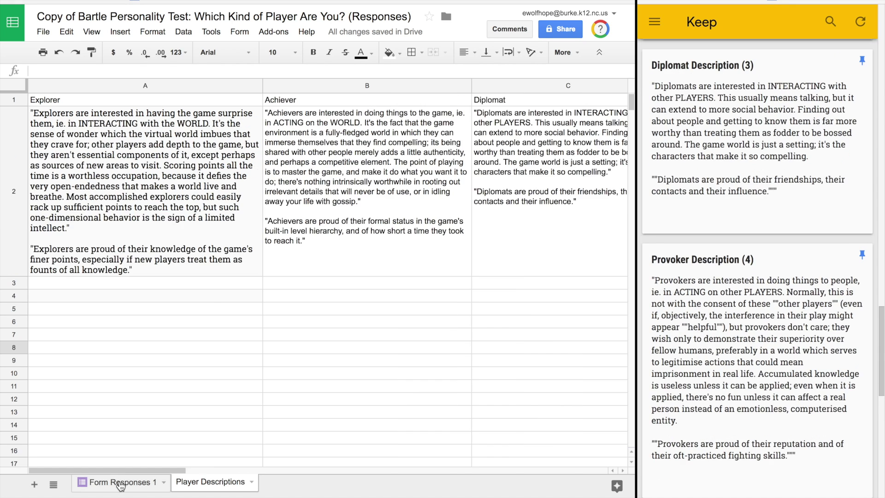
left_click(119, 482)
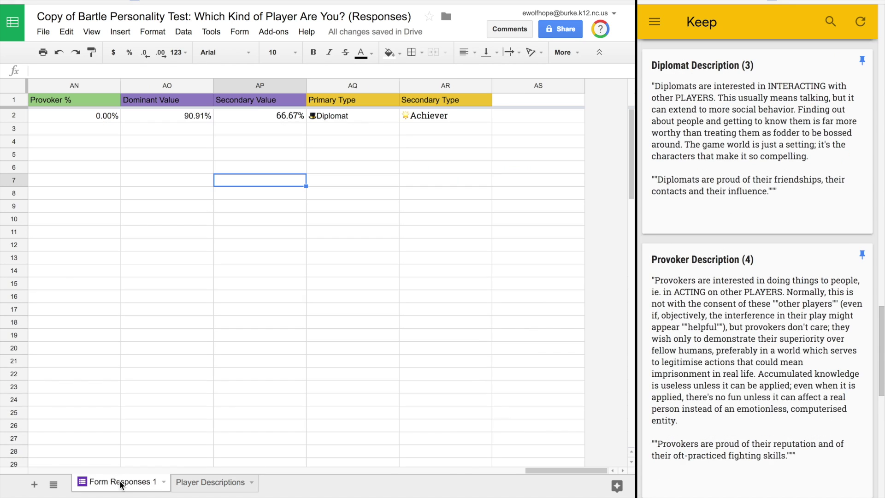
left_click(523, 103)
type("Pr")
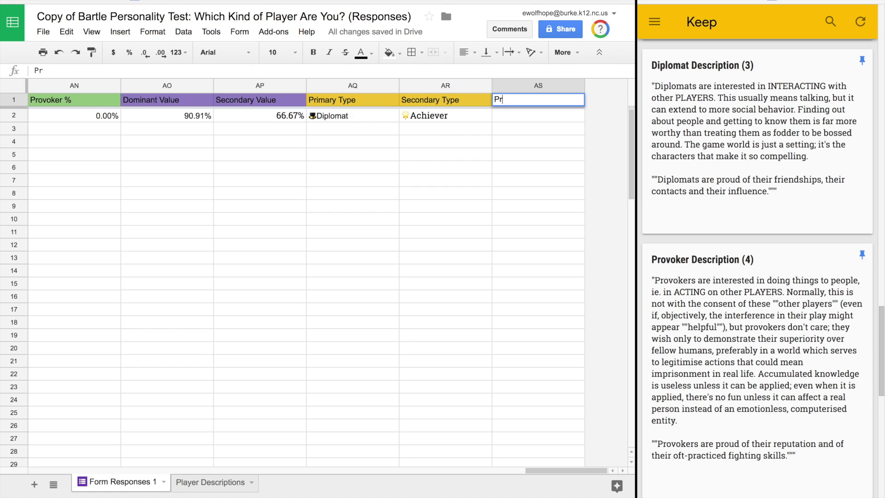
type("imary Description")
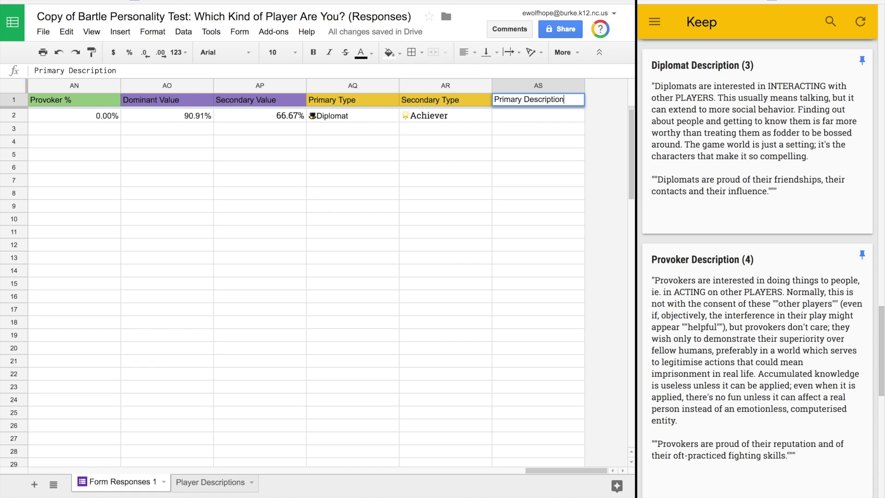
key("Return")
Step: Insert a column right of AS and type Secondary Description in AT1
left_click(552, 86)
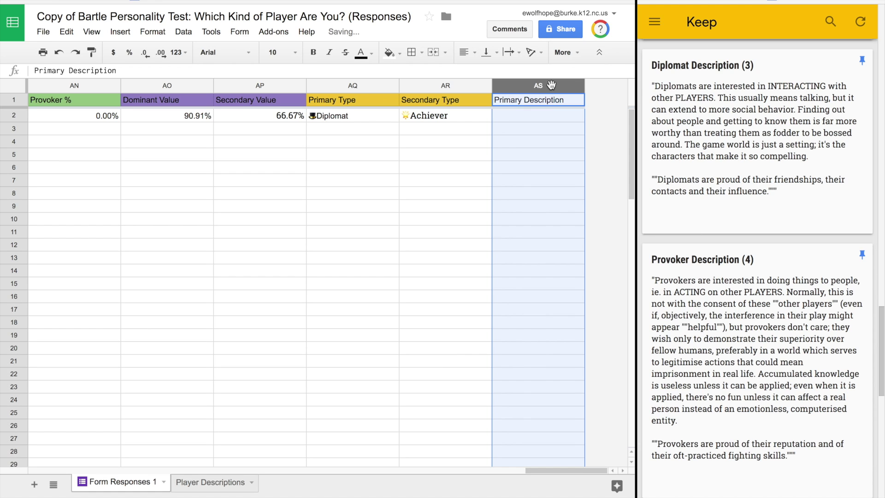
right_click(552, 86)
left_click(491, 193)
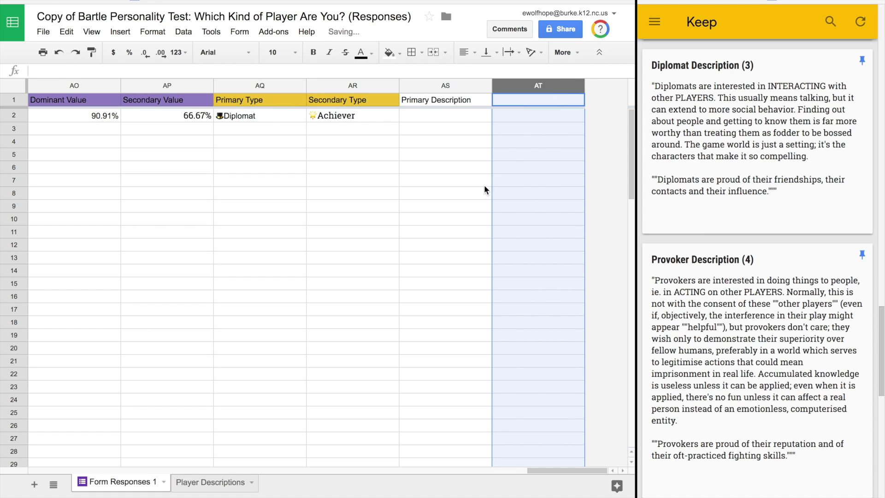
left_click(518, 100)
type("Sec")
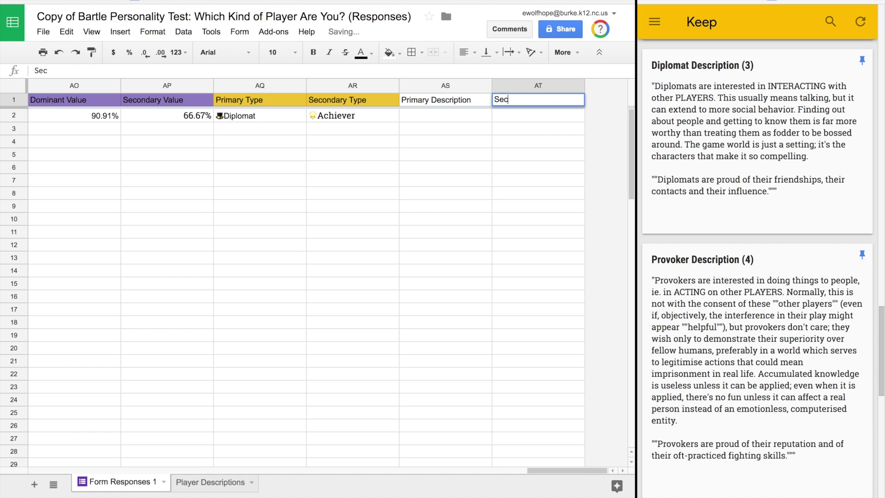
type("ondary Des")
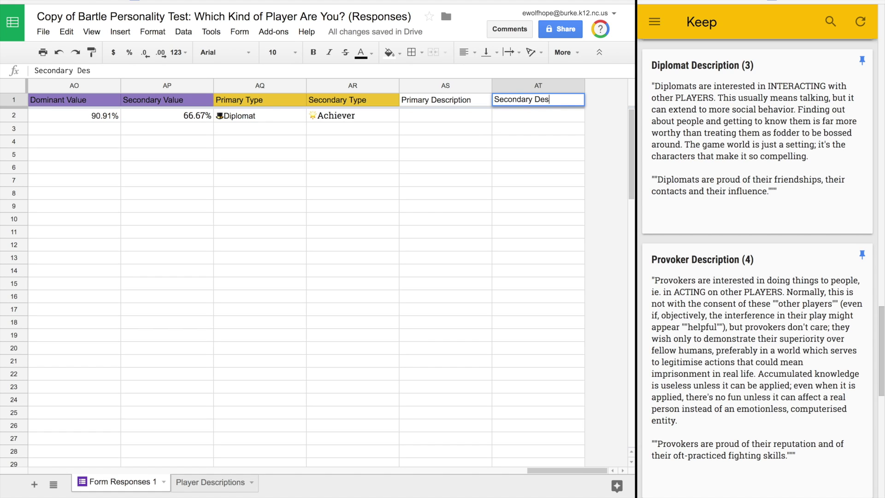
type("cription")
Step: Fill the Primary and Secondary Description headers AS1:AT1 with dark red
left_click(467, 103)
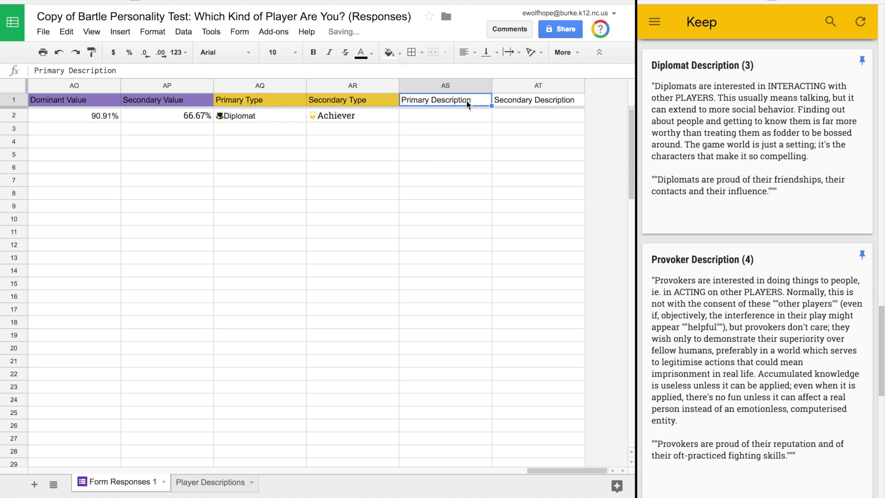
left_click(532, 107, "shift")
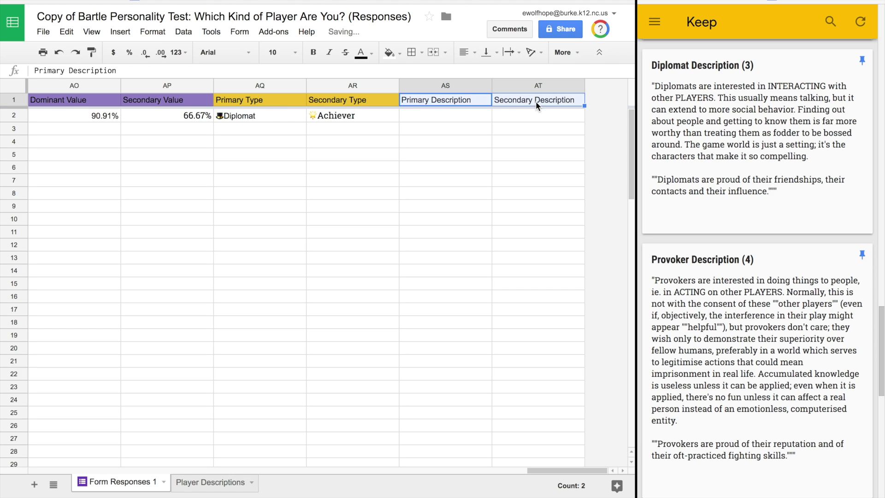
left_click(400, 55)
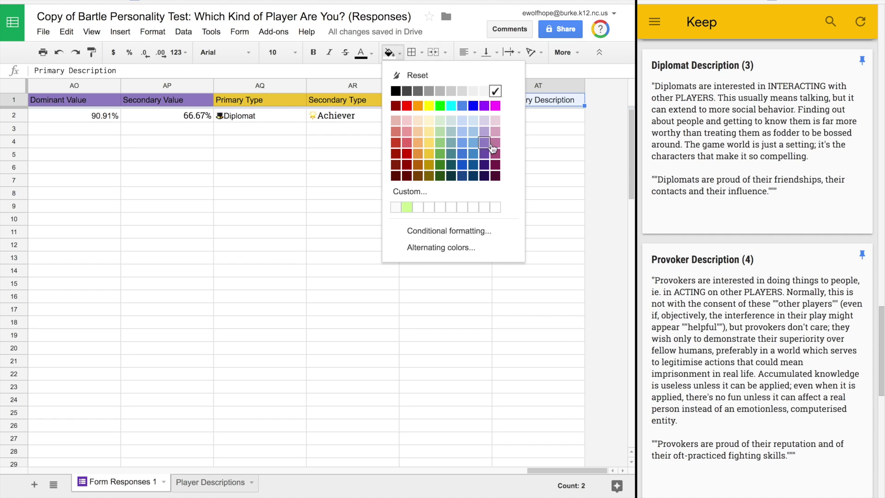
left_click(406, 164)
Step: Paste the nested IF primary-description formula from the note into AS2 and inspect its #REF! error
scroll(739, 184, "up", 5)
left_click(739, 183)
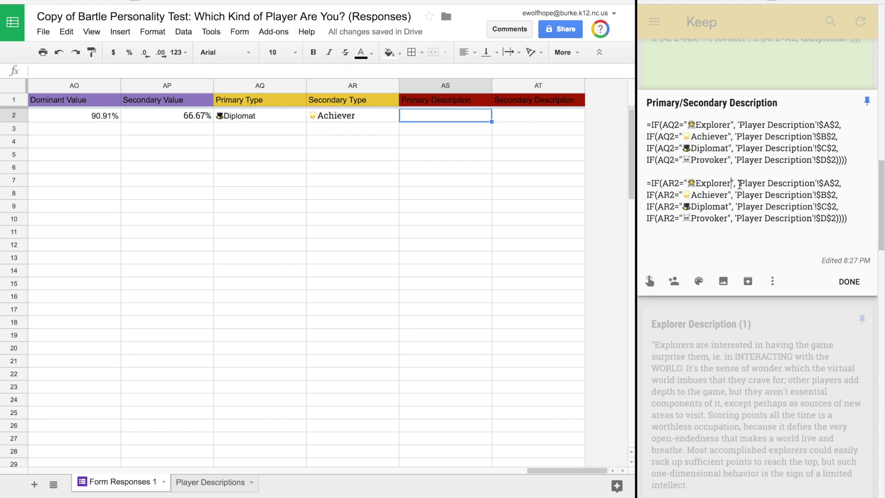
left_click_drag(853, 159, 642, 118)
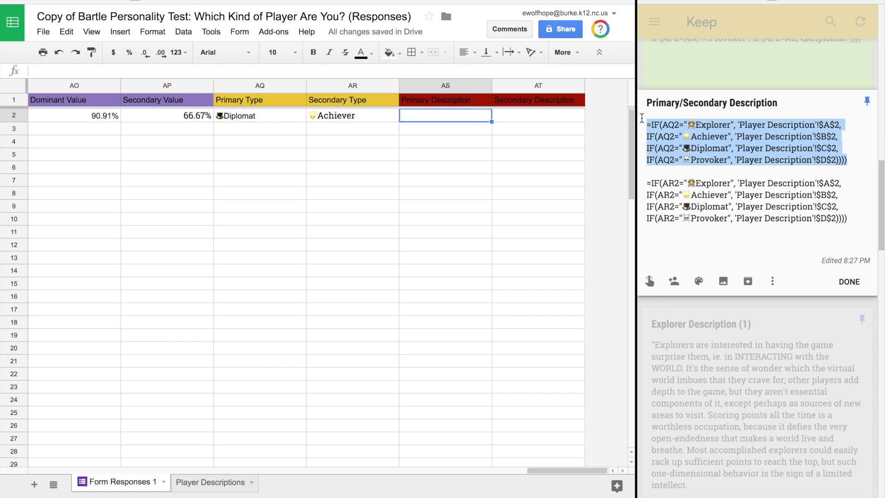
double_click(458, 115)
key("ctrl+v")
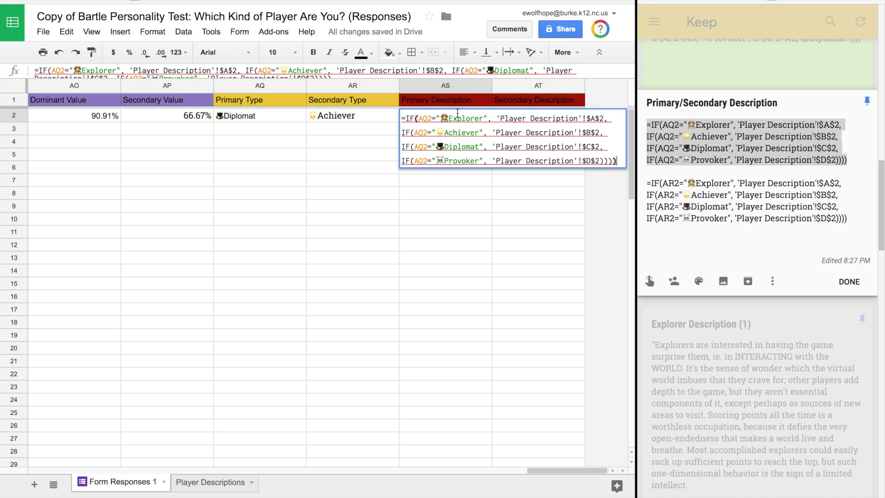
key("Return")
left_click(408, 116)
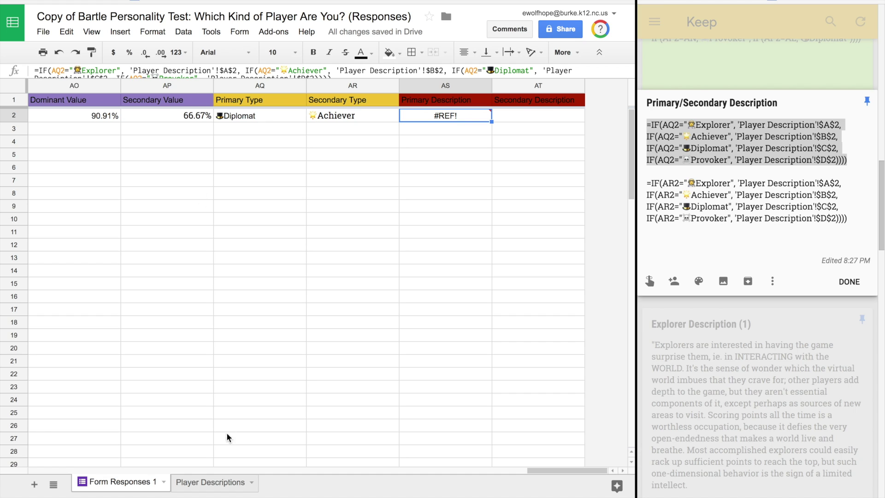
left_click(211, 70)
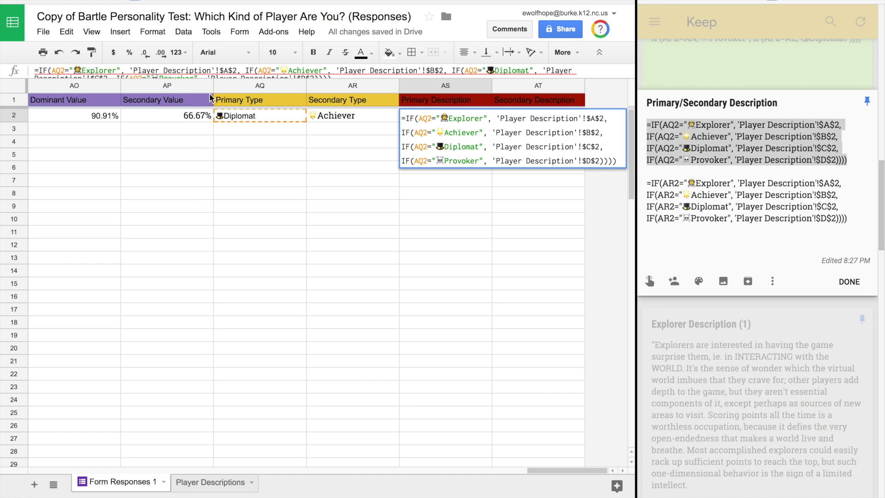
Step: Rename the Player Descriptions sheet to Player Description
mouse_move(213, 481)
left_click(244, 412)
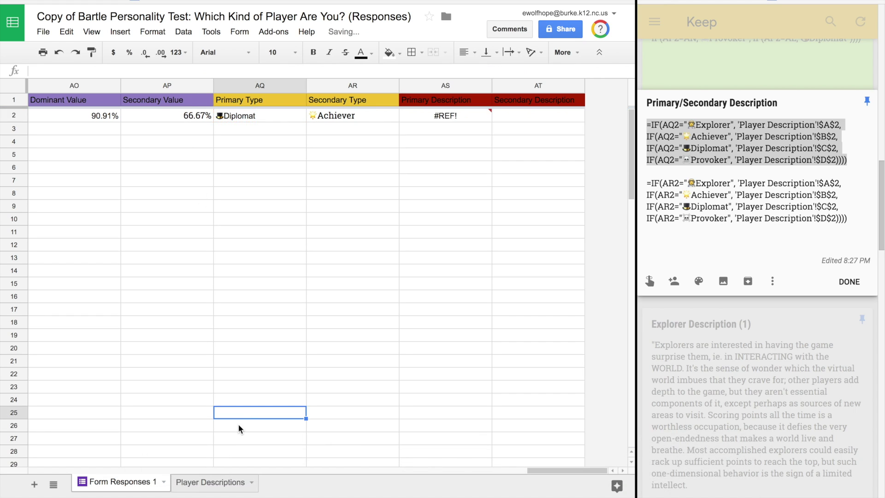
left_click(229, 483)
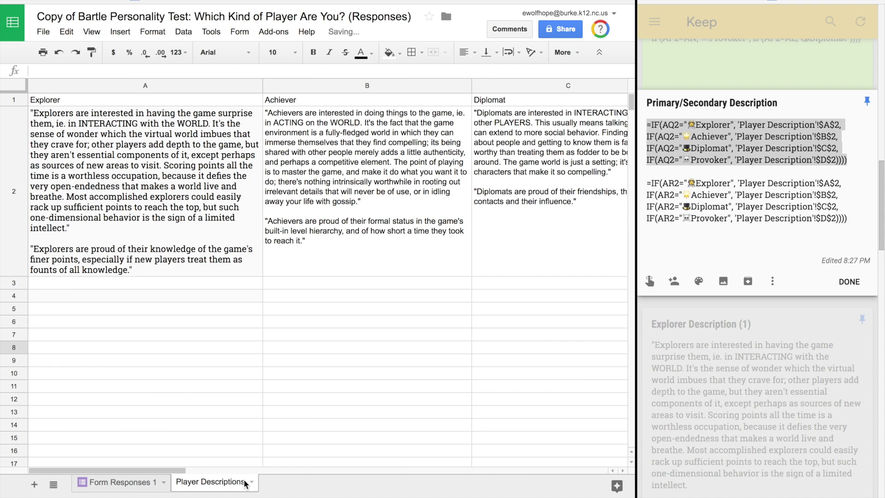
double_click(245, 482)
key("Right")
key("BackSpace")
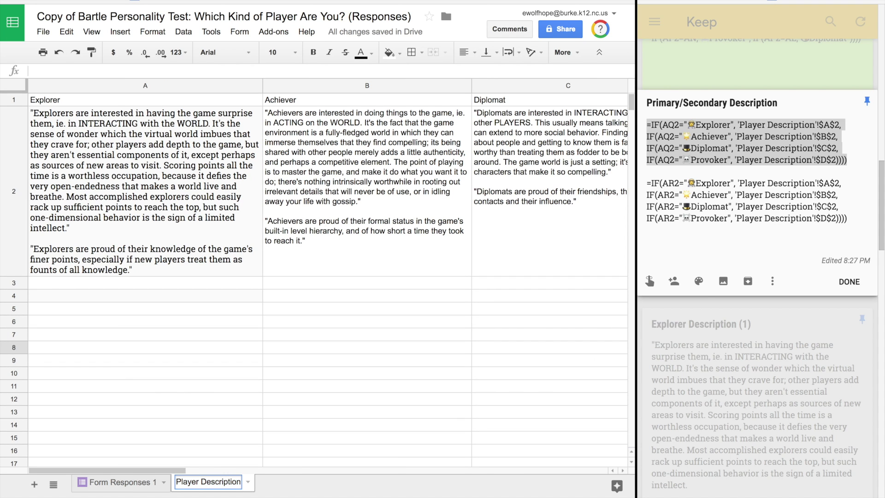
key("Return")
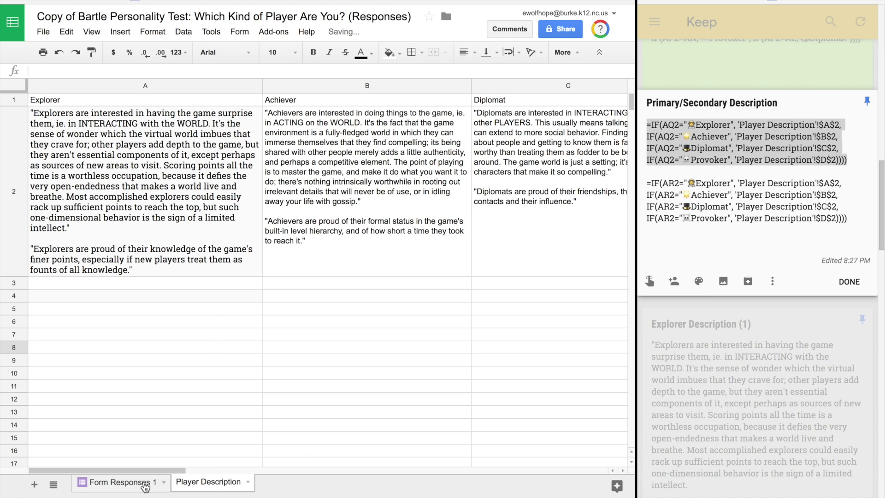
Step: Paste the AR2-based secondary-description IF formula into AT2 on Form Responses 1
left_click(138, 483)
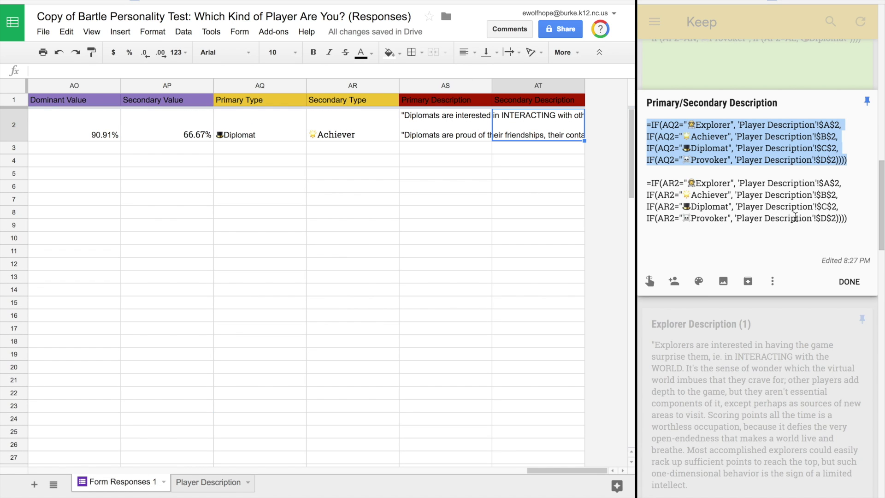
left_click_drag(853, 222, 646, 180)
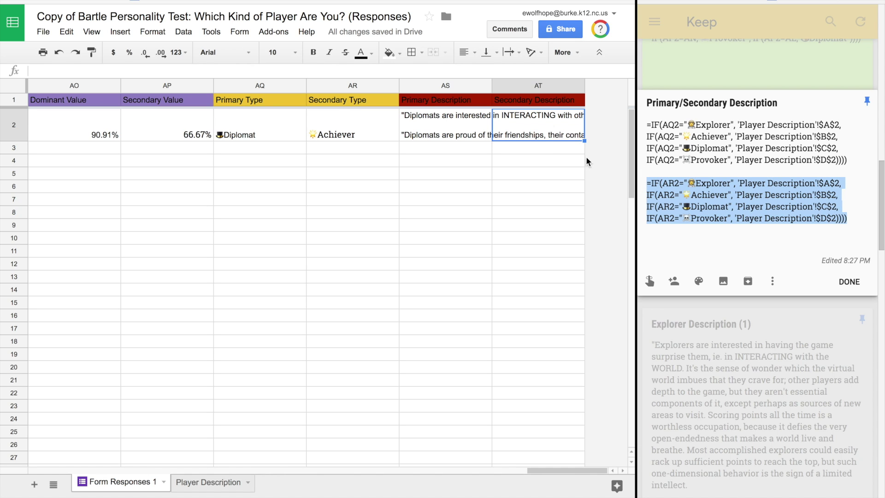
double_click(522, 113)
type("=IF(AR2=\"🕵Explorer\", 'Player Description'!$A$2, IF(AR2=\"✨Achiever\", 'Player Description'!$B$2, IF(AR2=\"🎩Diplomat\", 'Player Description'!$C$2, IF(AR2=\"☠Provoker\", 'Player Description'!$D$2))))")
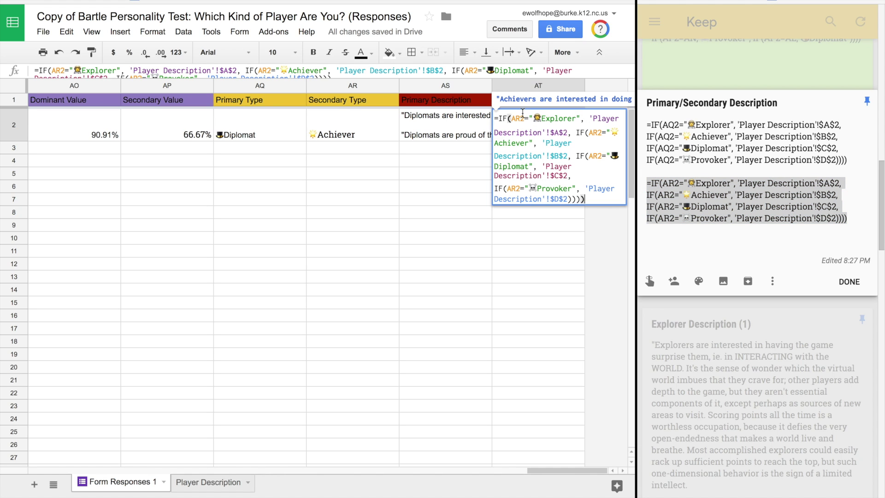
key("Return")
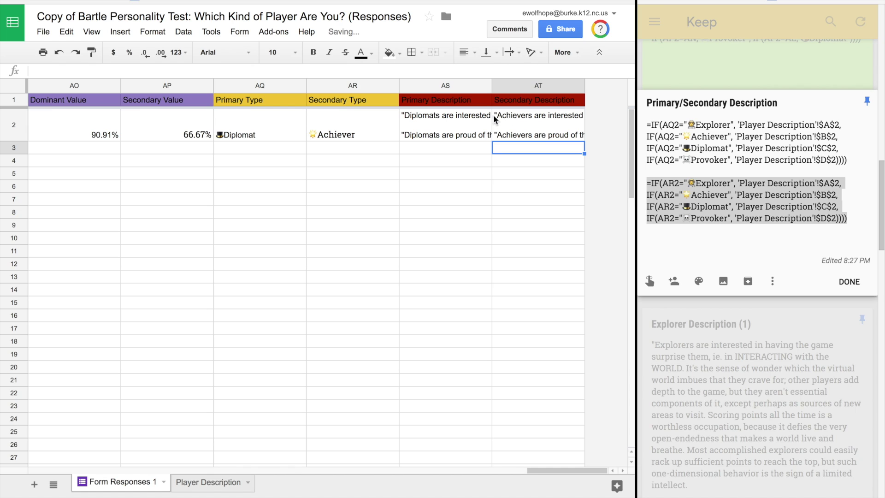
left_click(517, 121)
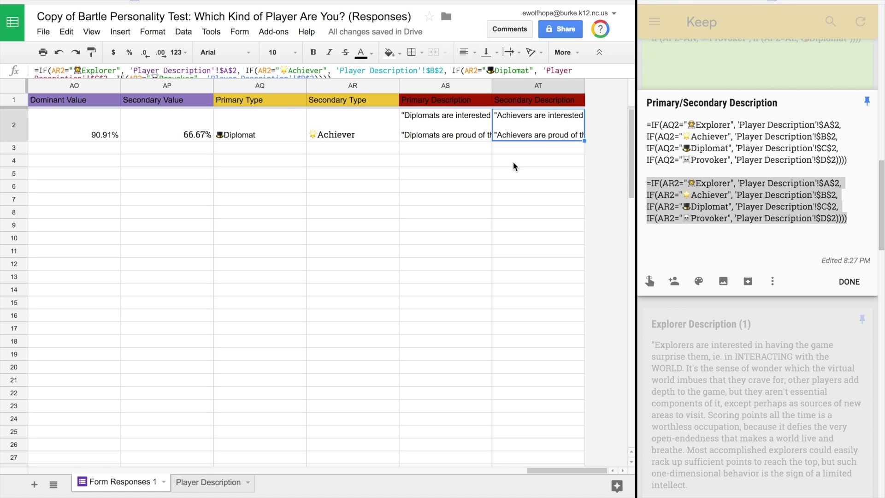
left_click(848, 284)
left_click(848, 282)
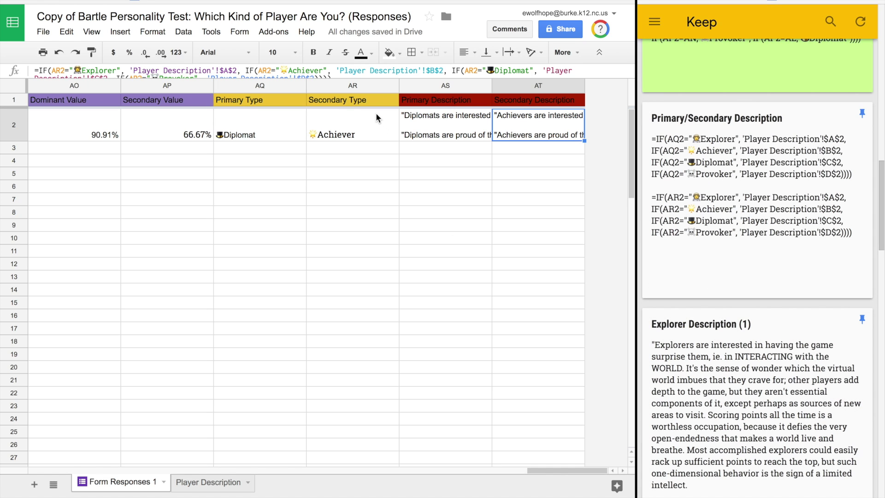
left_click(414, 78)
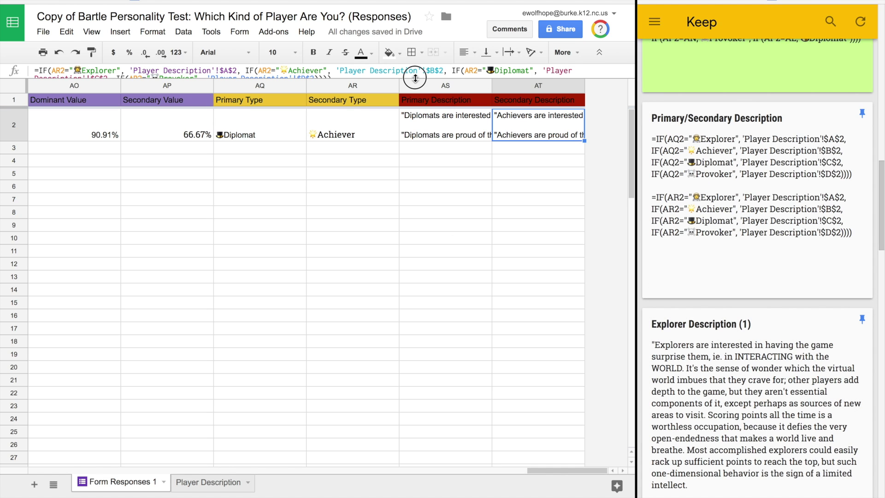
left_click_drag(415, 78, 417, 111)
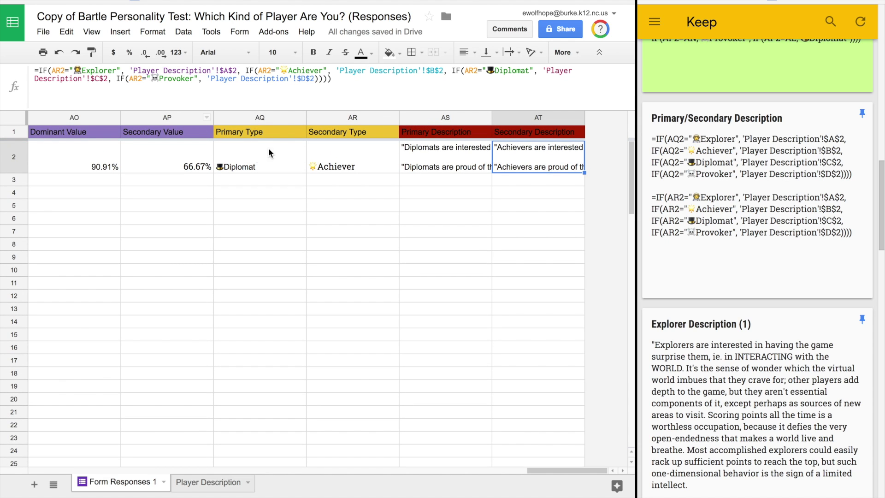
left_click(333, 146)
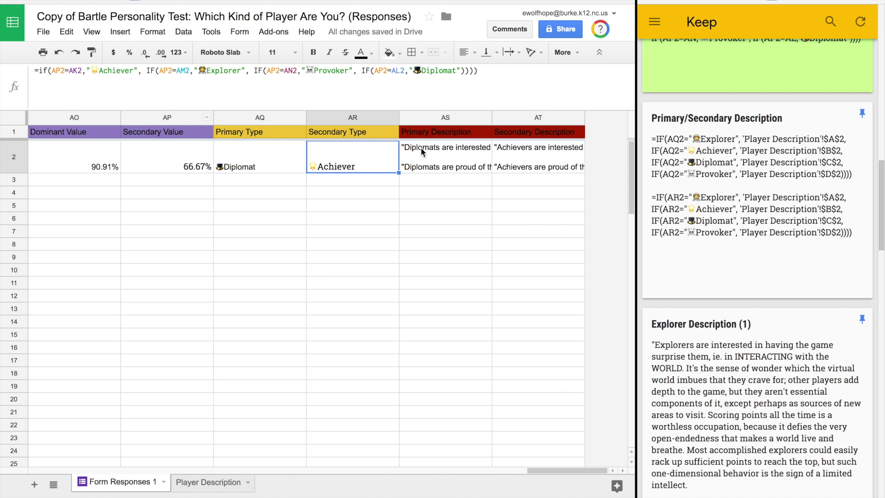
left_click(535, 154)
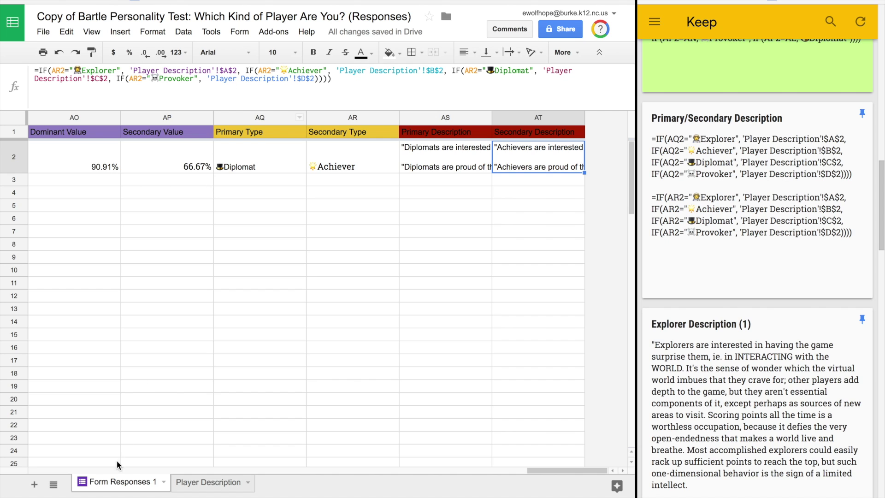
left_click(180, 484)
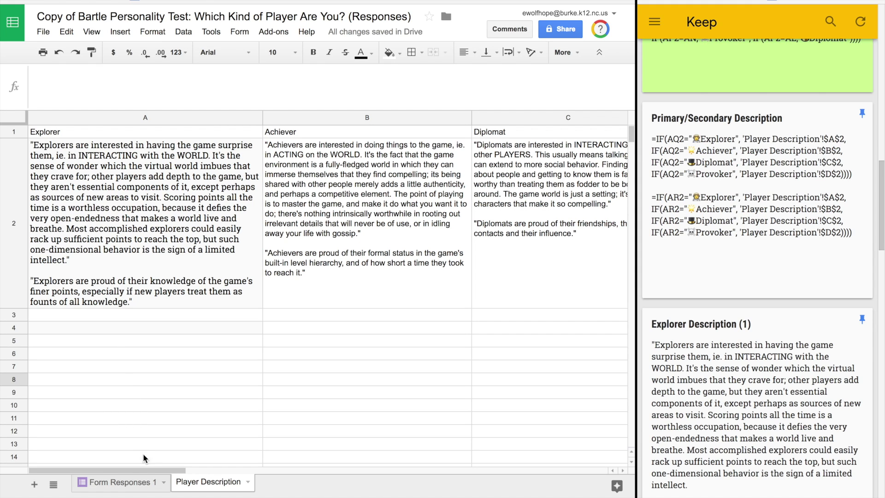
left_click(135, 484)
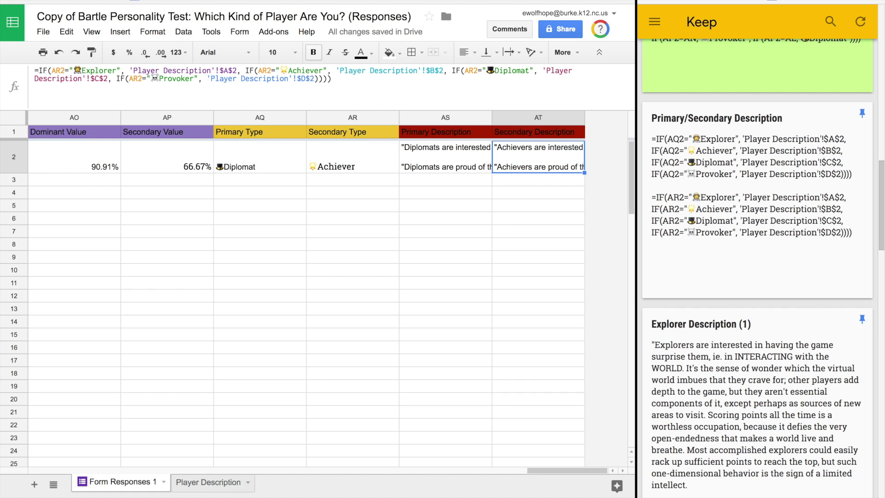
mouse_move(313, 1)
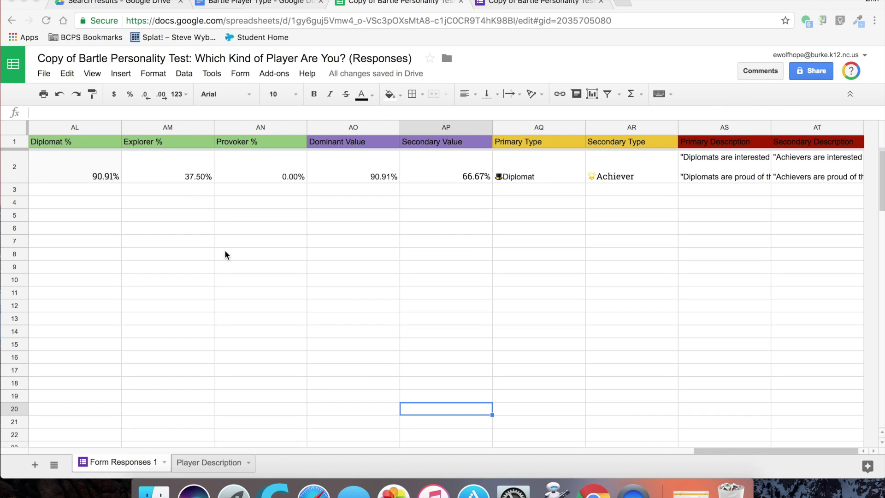
Step: Turn on copyDown's Copy Down Formulas on Form Submit for row 2 and save the settings
left_click(264, 73)
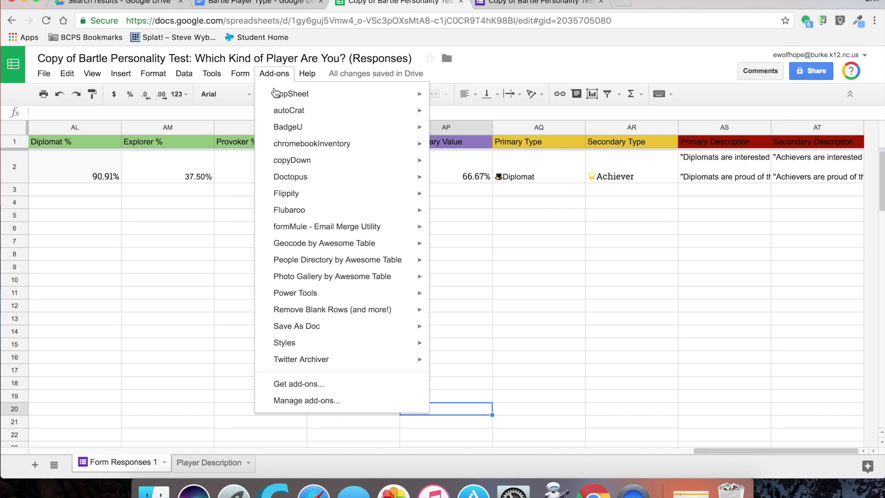
mouse_move(291, 162)
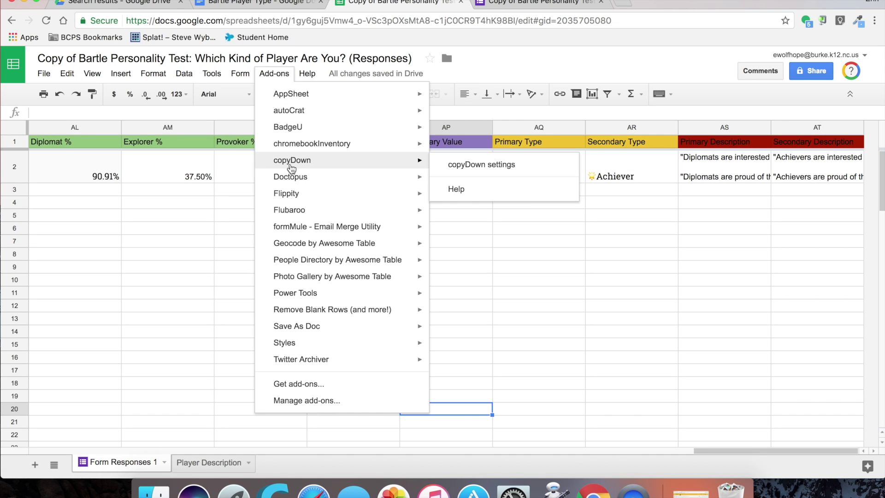
left_click(463, 165)
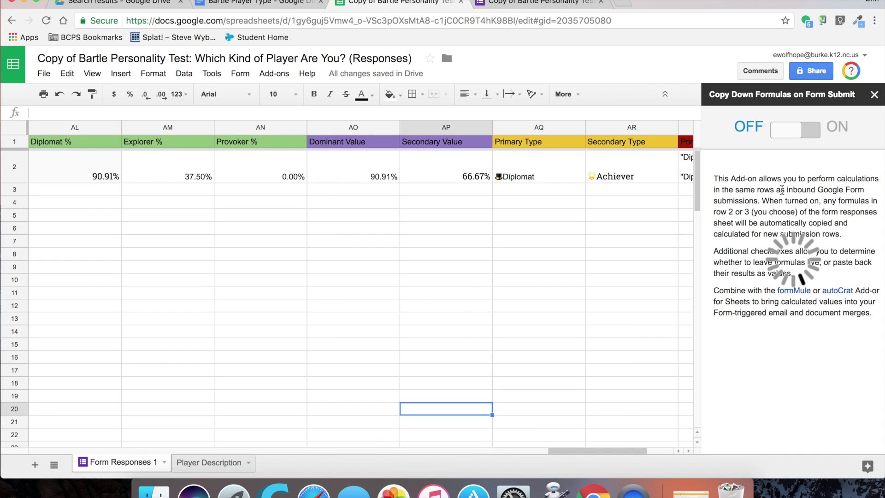
left_click(787, 138)
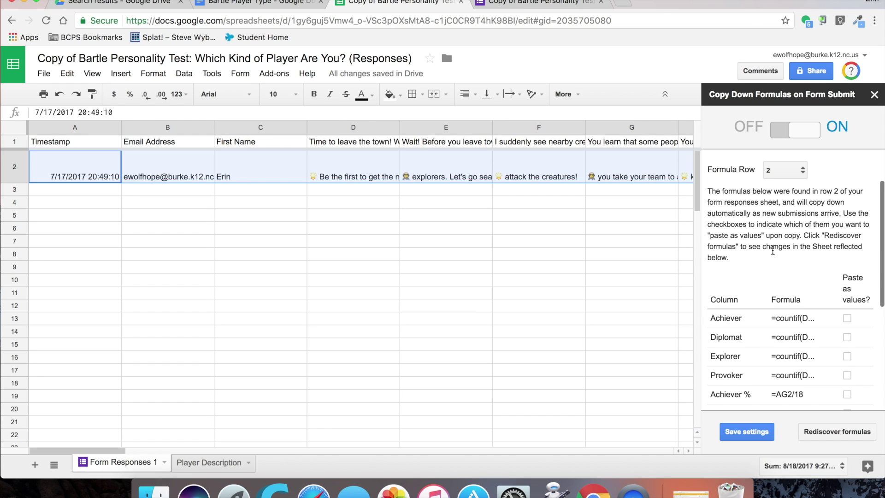
scroll(773, 251, "down", 1)
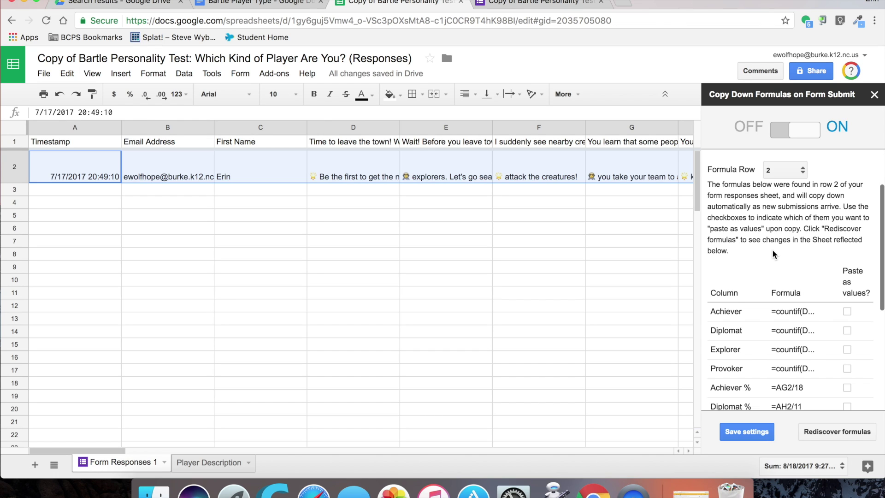
scroll(772, 249, "down", 10)
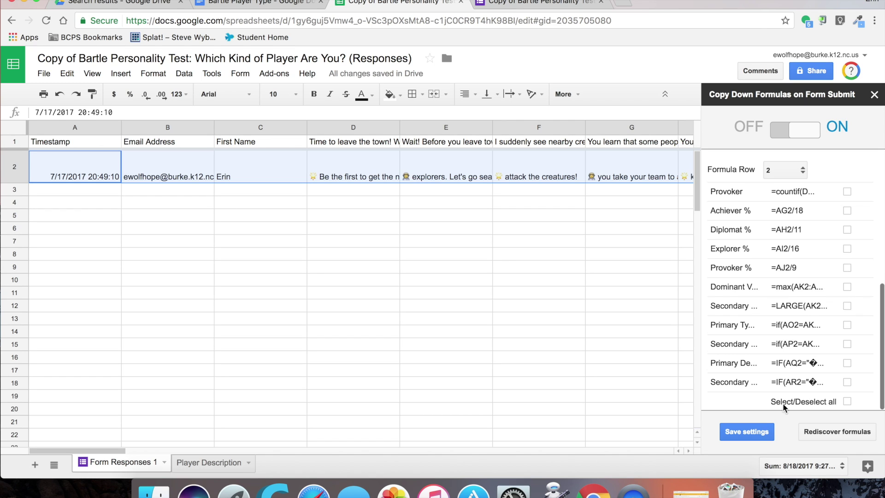
left_click(763, 434)
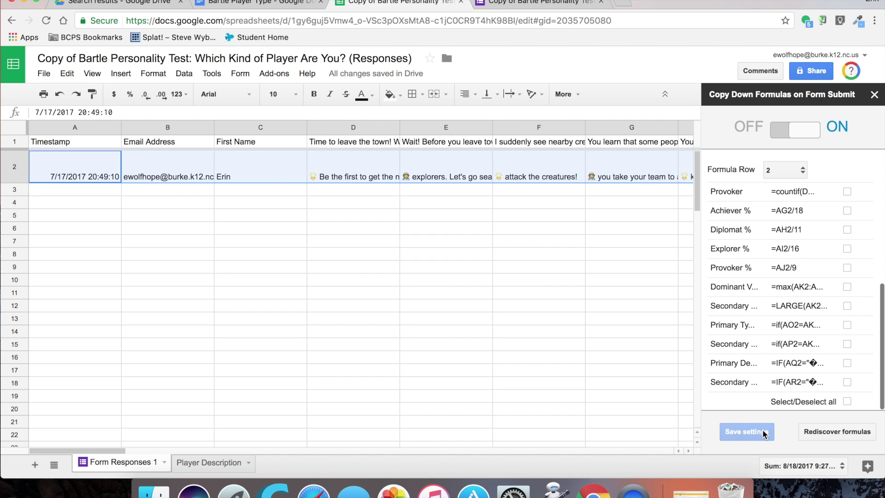
scroll(684, 195, "right", 3)
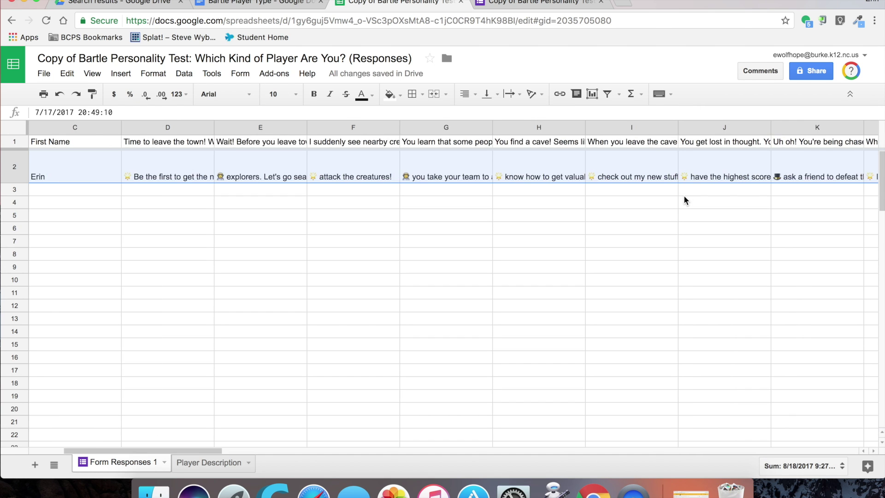
scroll(684, 201, "right", 20)
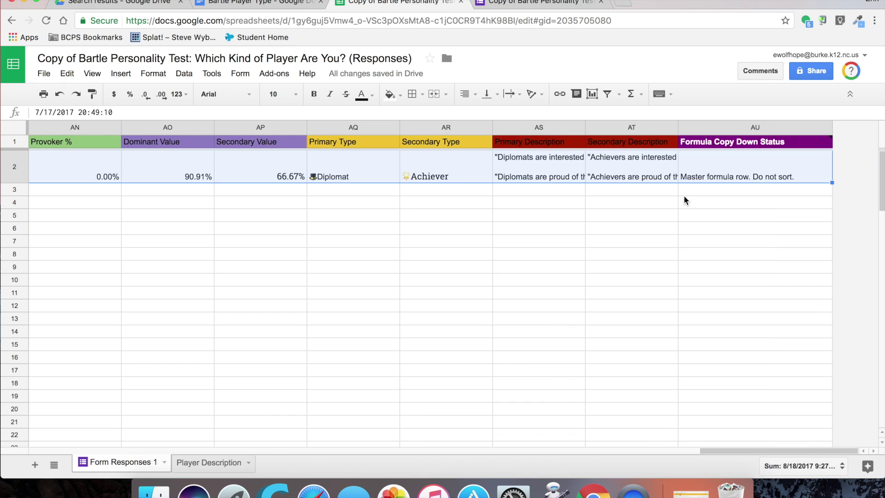
left_click(748, 162)
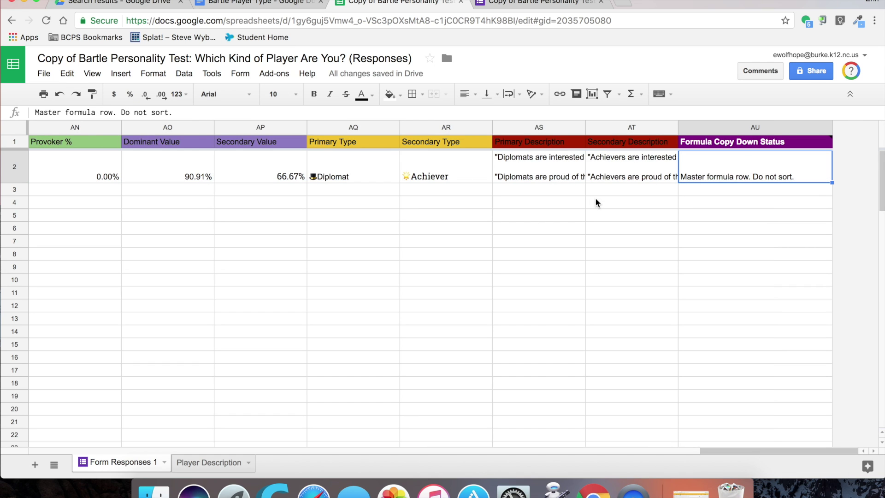
left_click(554, 213)
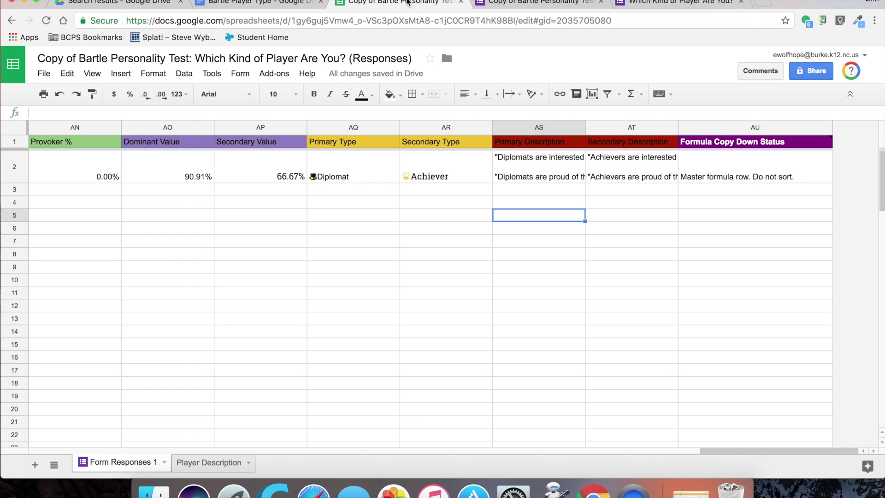
Step: Launch autoCrat from the Add-ons menu and start a new merge job
left_click(280, 74)
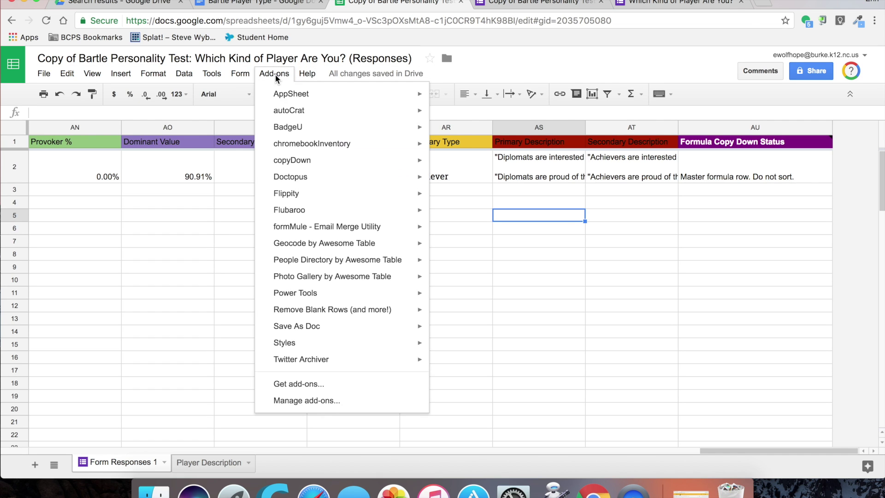
mouse_move(301, 116)
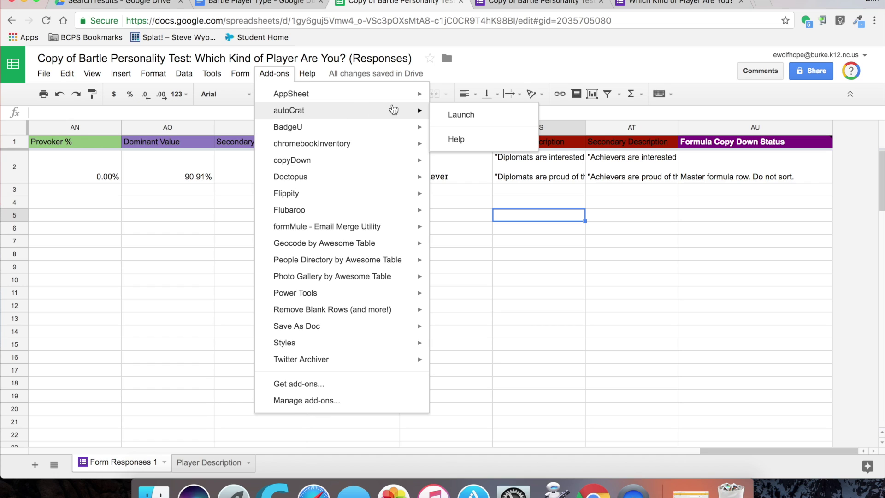
left_click(455, 115)
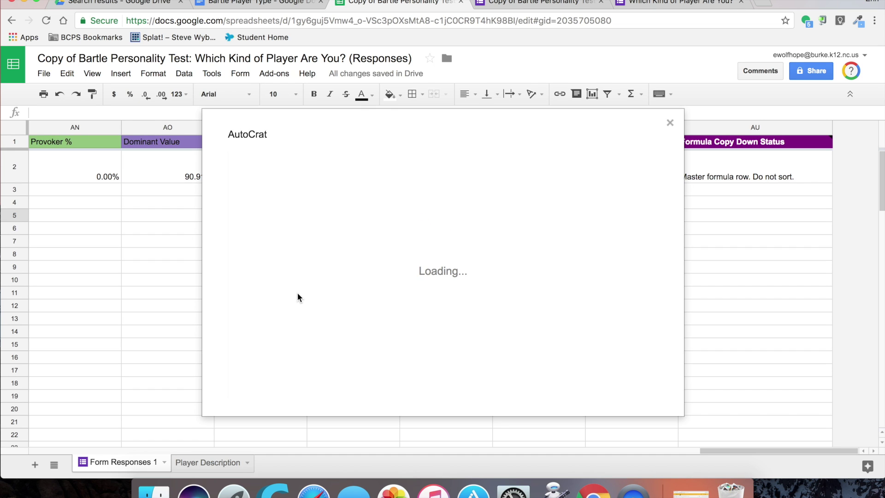
left_click(630, 373)
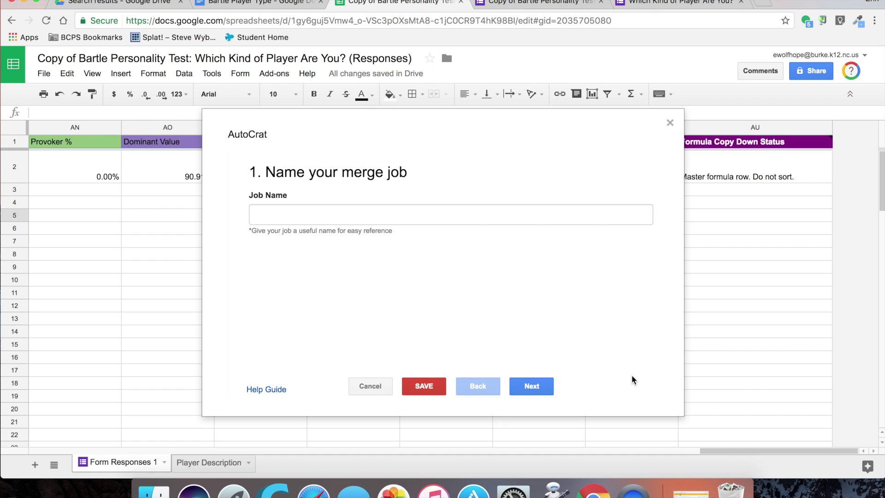
Step: Name the new merge job Player Type
left_click(311, 221)
type("Player Type")
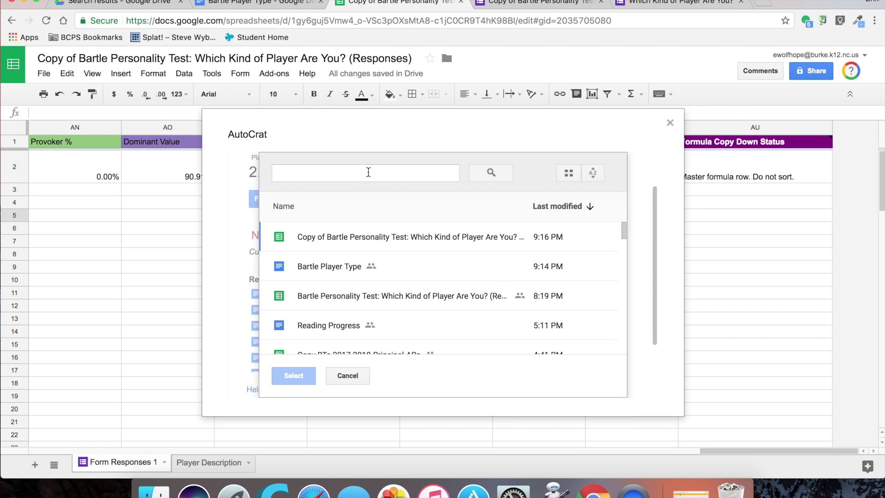
Step: Choose the Bartle Player Type doc as template and review its tag-to-column mappings
left_click(329, 260)
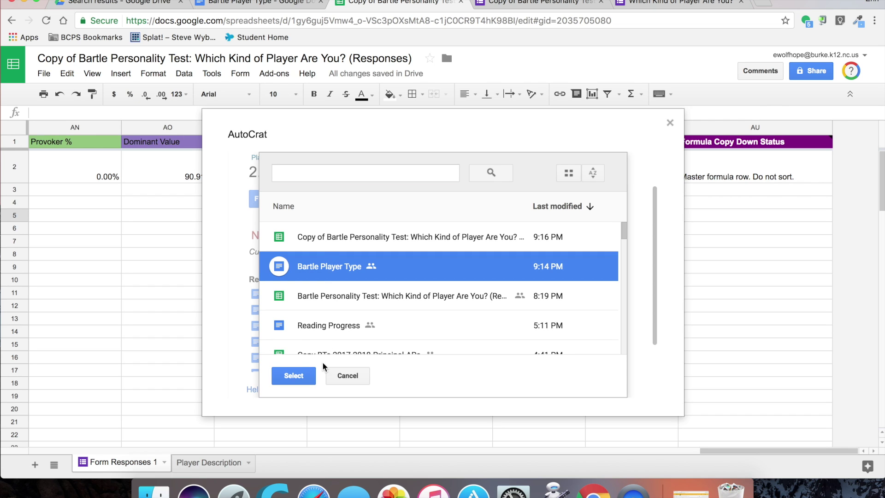
left_click(295, 376)
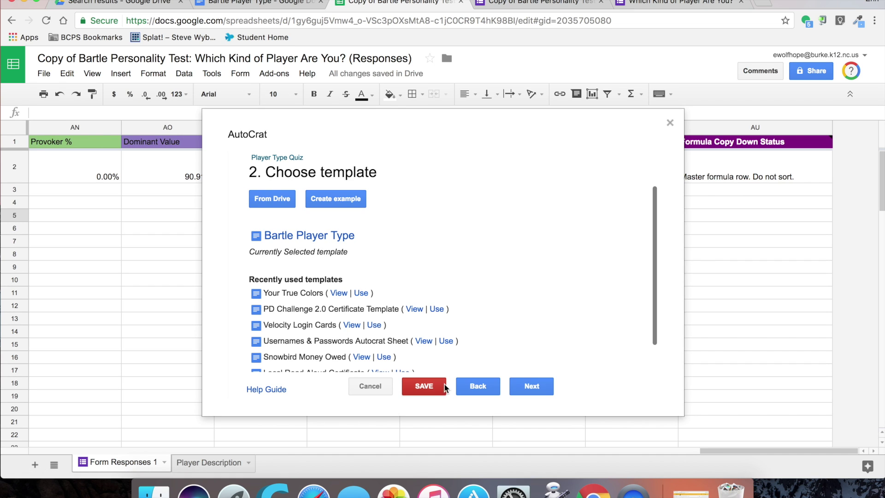
left_click(522, 389)
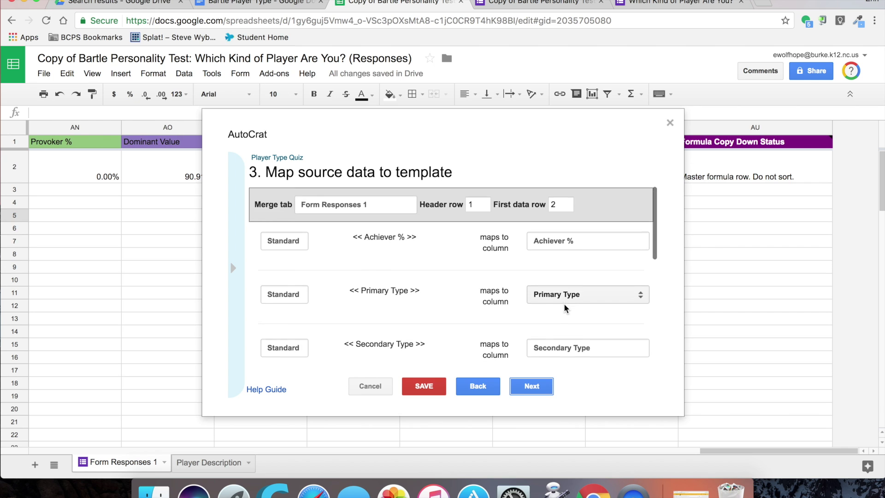
scroll(566, 308, "down", 3)
scroll(566, 308, "down", 3)
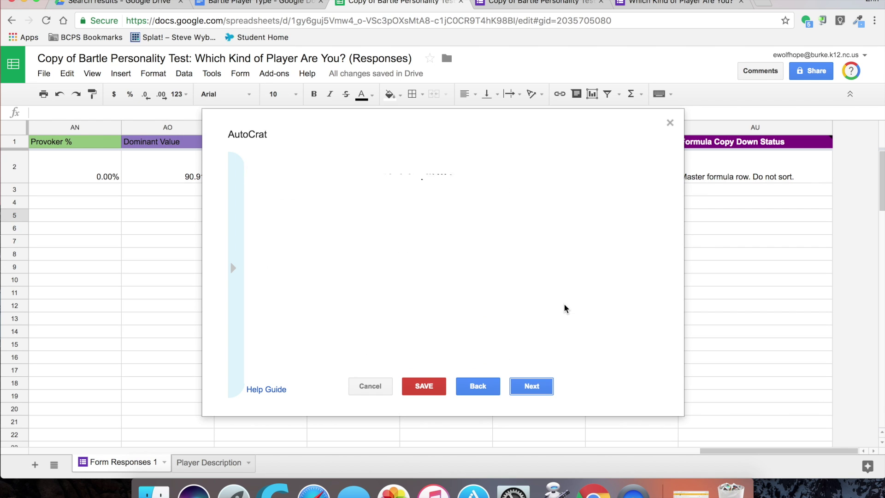
scroll(556, 346, "down", 2)
scroll(554, 353, "down", 4)
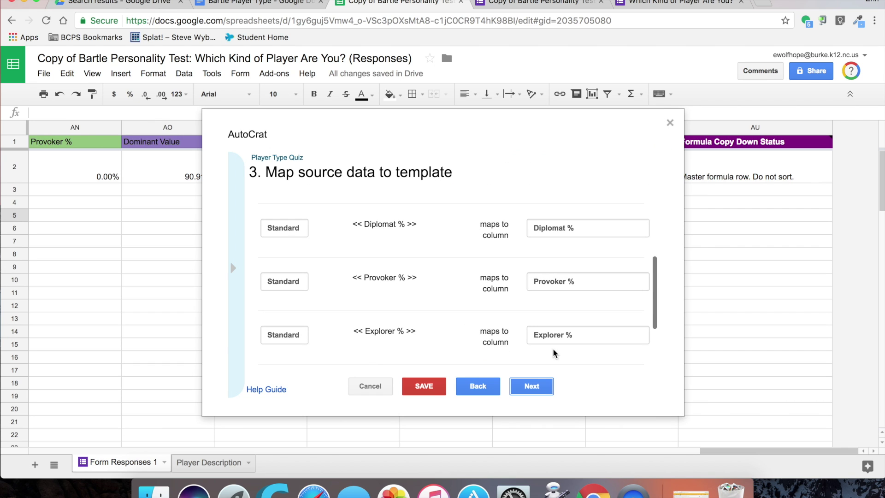
scroll(573, 313, "down", 3)
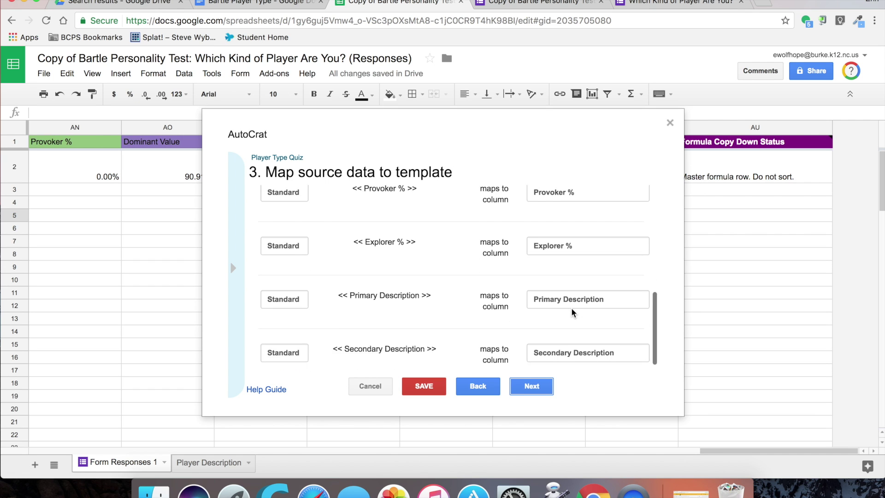
scroll(573, 313, "up", 10)
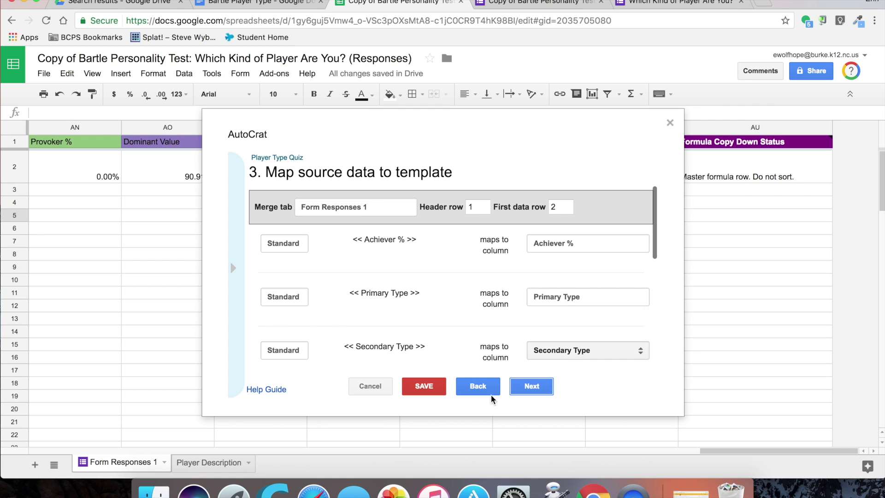
Step: Name each merged file <<First Name>>'s Player Type in autoCrat's File Settings
left_click(525, 395)
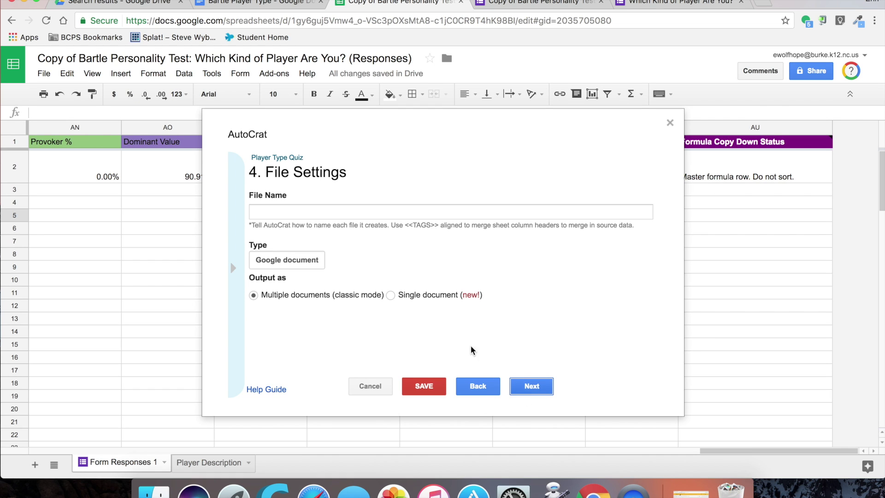
left_click(339, 211)
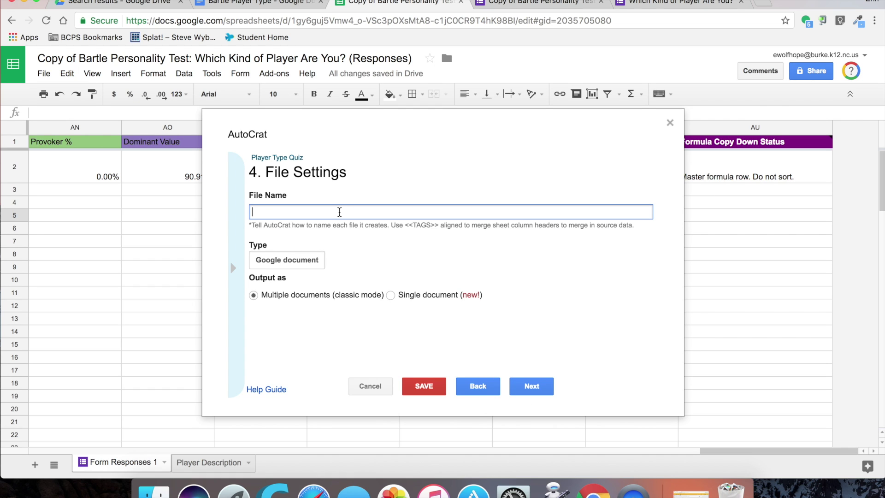
scroll(150, 222, "left", 10)
scroll(150, 218, "left", 10)
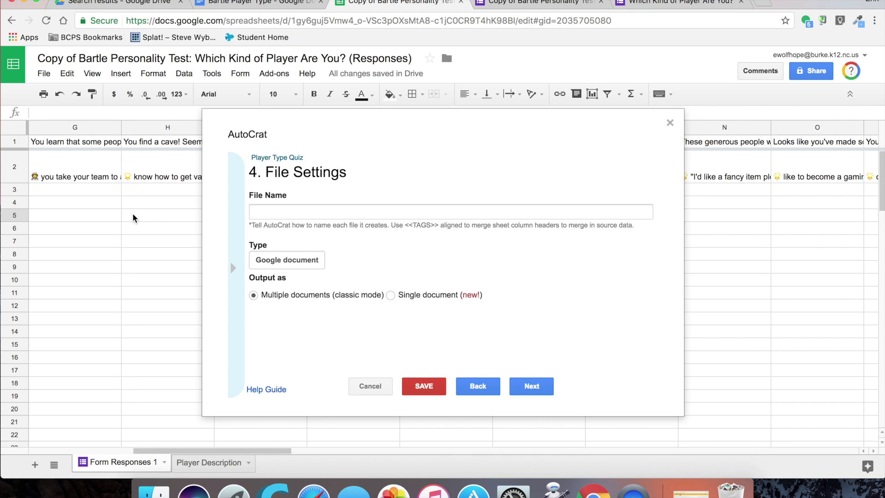
scroll(132, 215, "right", 3)
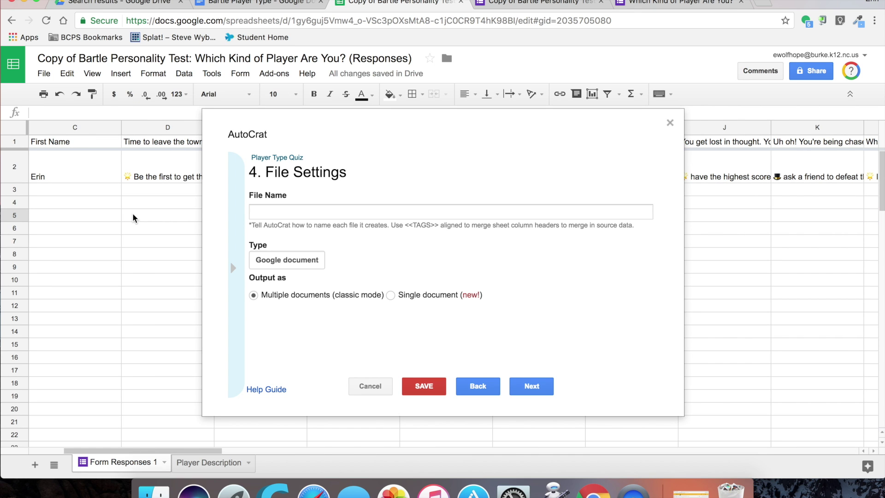
left_click(271, 210)
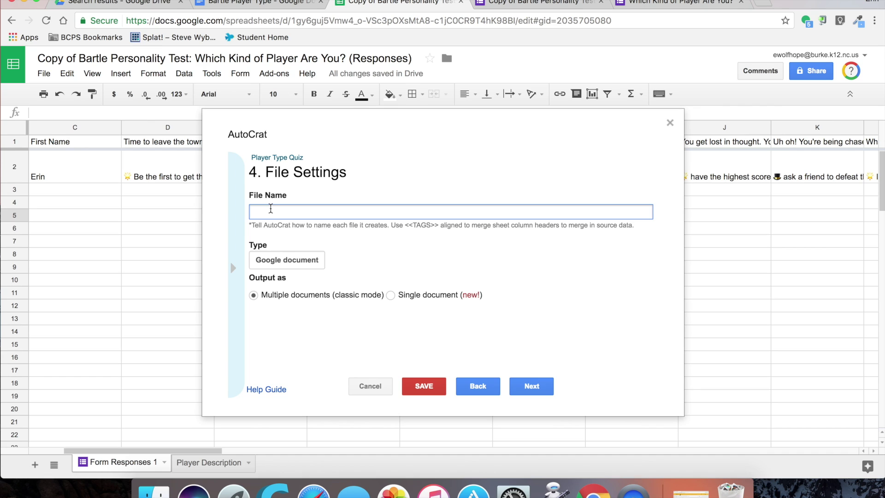
type("<<FirstN")
key("BackSpace")
type("Name>>'s Player Type")
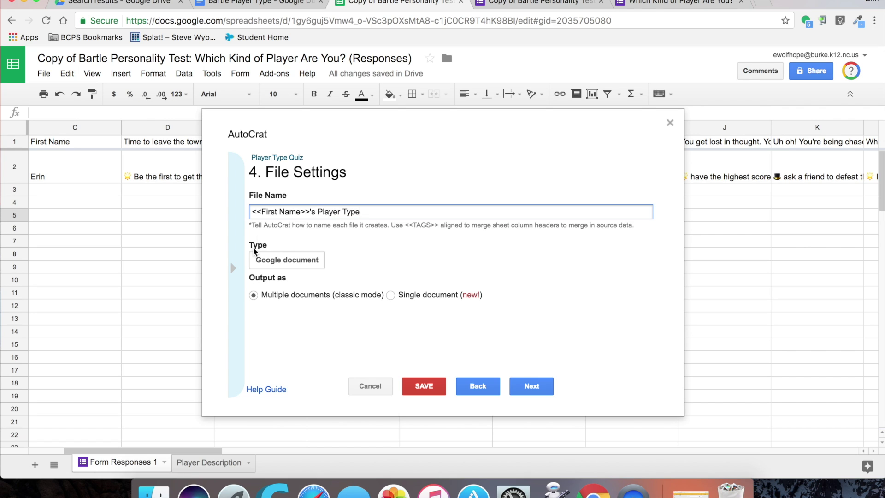
left_click(534, 390)
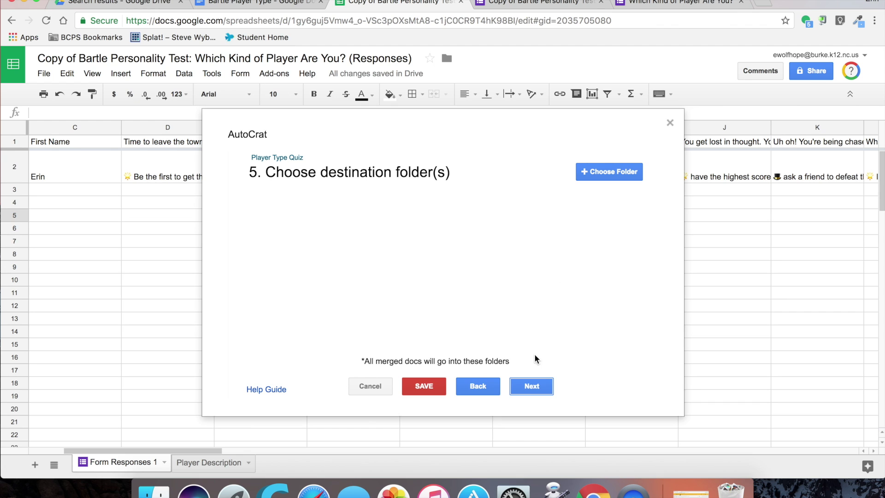
left_click(138, 4)
Step: Create a Drive folder named Bartle Test Results, then open autoCrat's folder chooser in Sheets
left_click(46, 102)
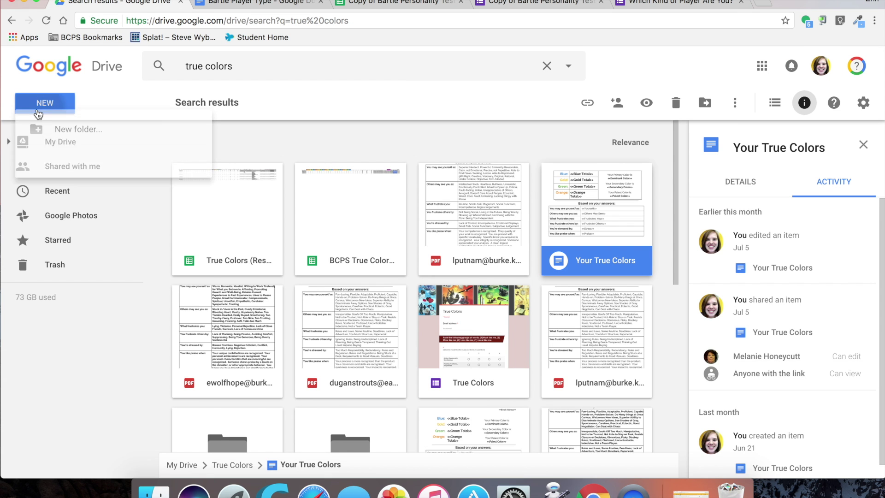
left_click(95, 134)
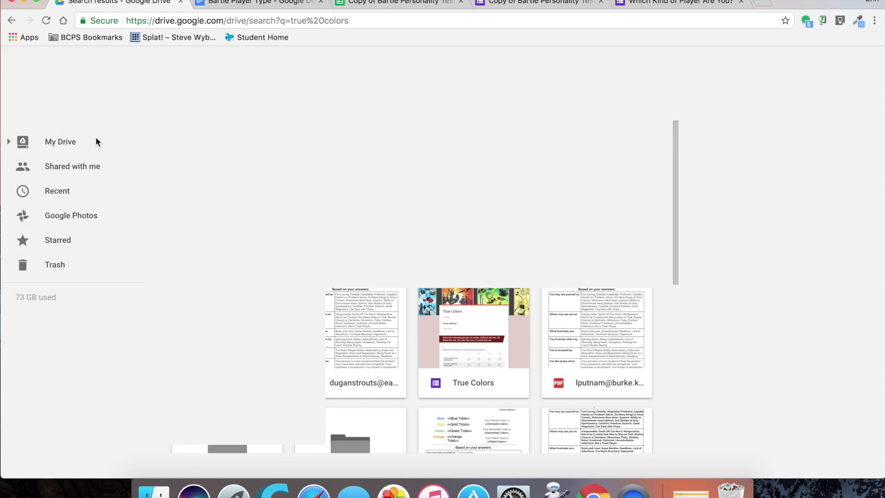
type("Bar")
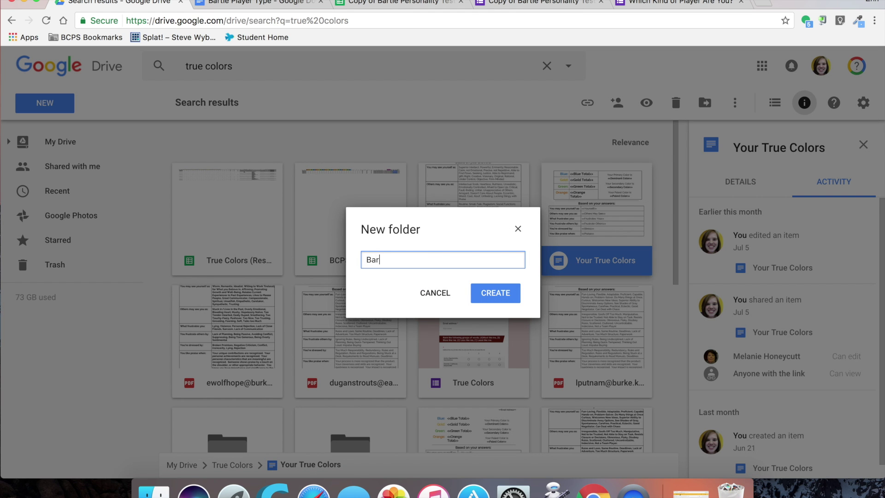
type("tle Test REs")
key("BackSpace")
key("BackSpace")
type("esults")
left_click(497, 300)
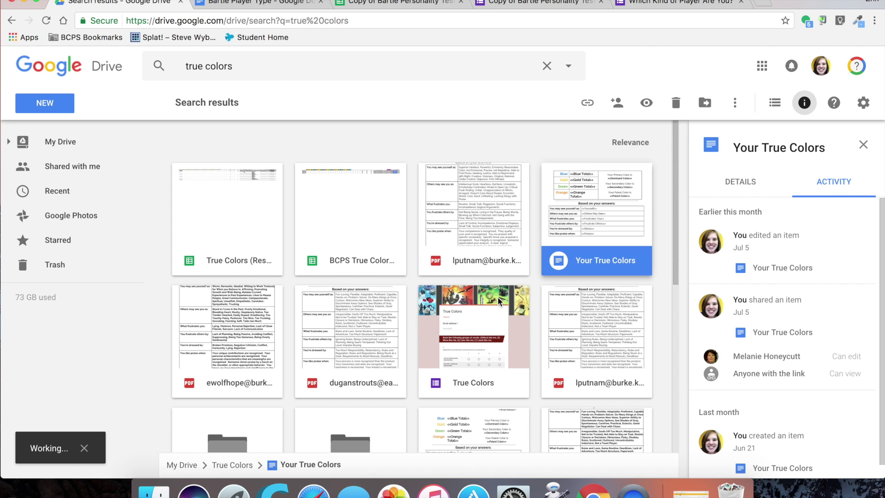
left_click(379, 7)
left_click(633, 173)
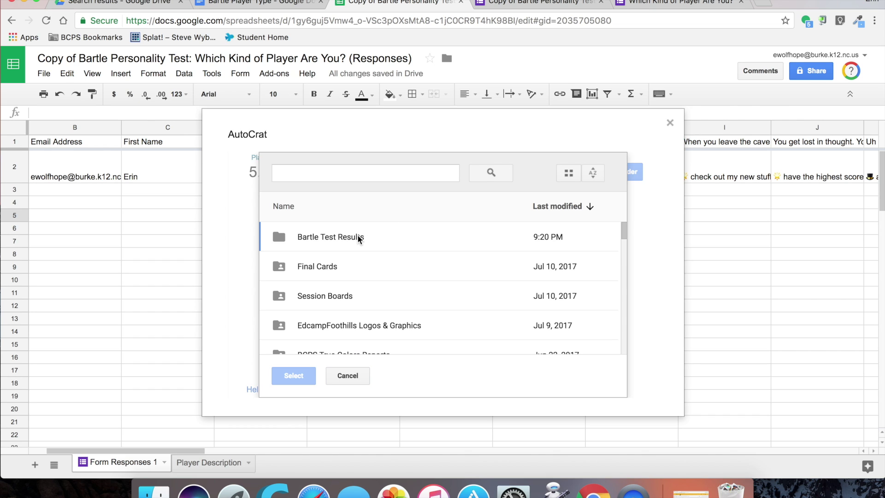
Step: Choose Bartle Test Results as destination, skipping the dynamic folder and merge condition steps
left_click(358, 237)
left_click(294, 376)
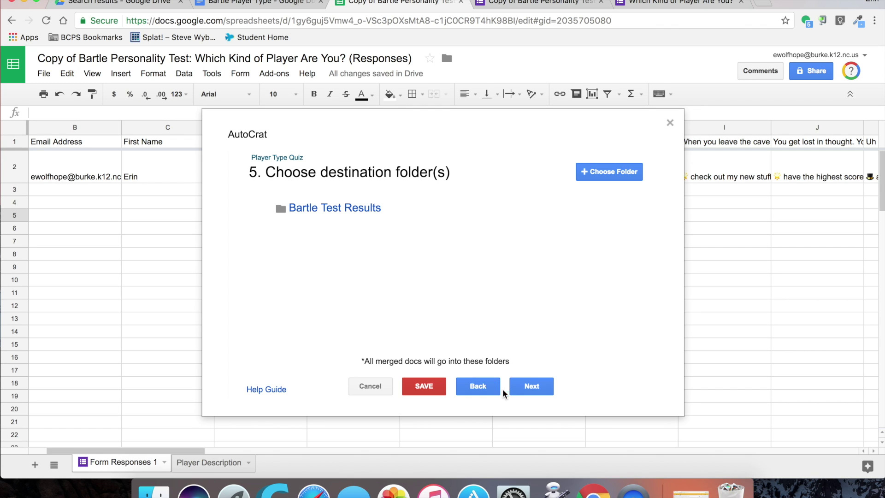
left_click(528, 389)
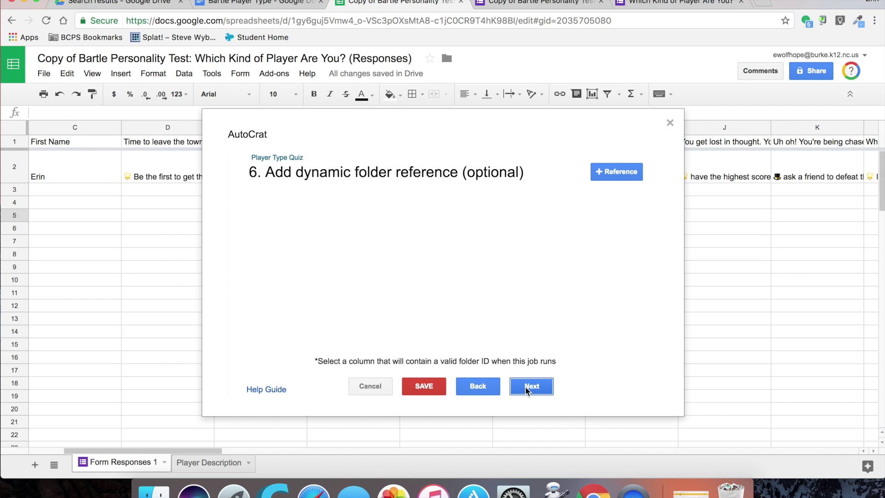
left_click(527, 389)
left_click(526, 390)
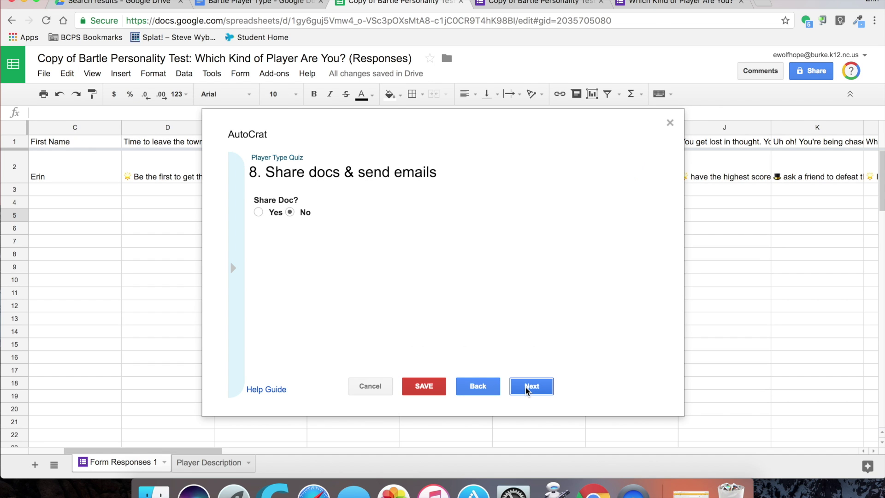
Step: Share merged docs as view only, emailing them to each respondent's email address merge tag
left_click(258, 212)
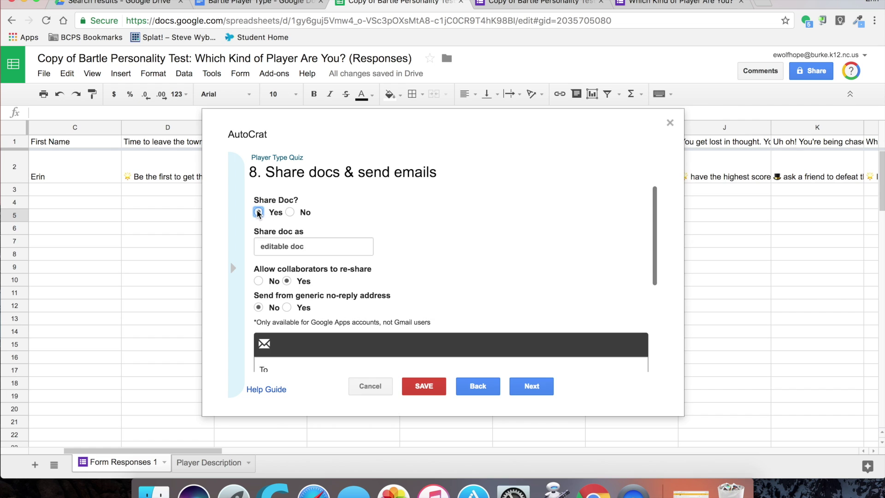
left_click(330, 249)
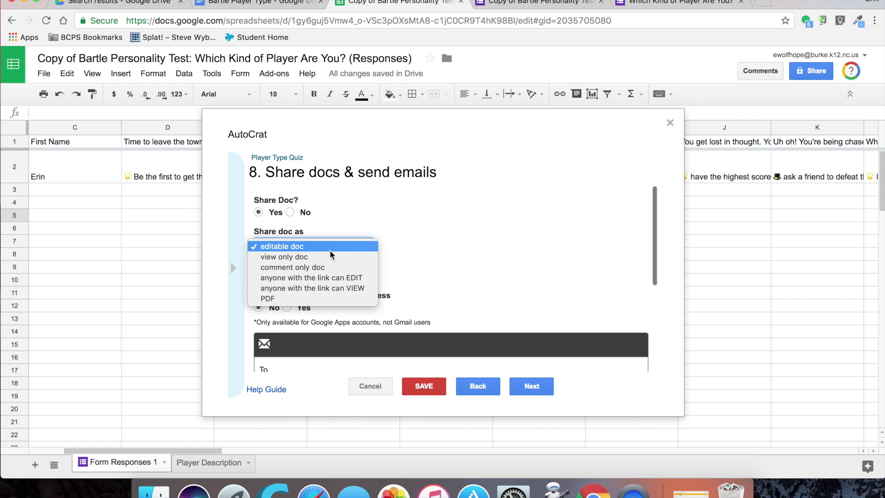
left_click(329, 257)
scroll(329, 261, "down", 2)
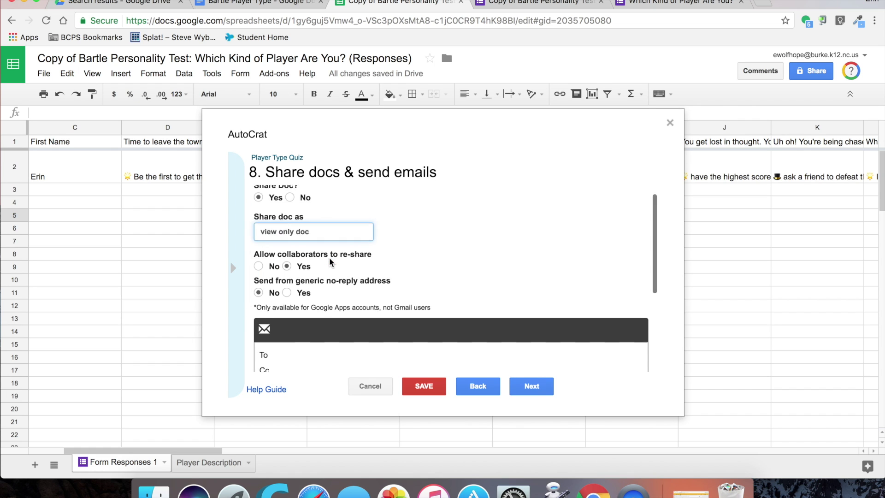
scroll(329, 261, "down", 2)
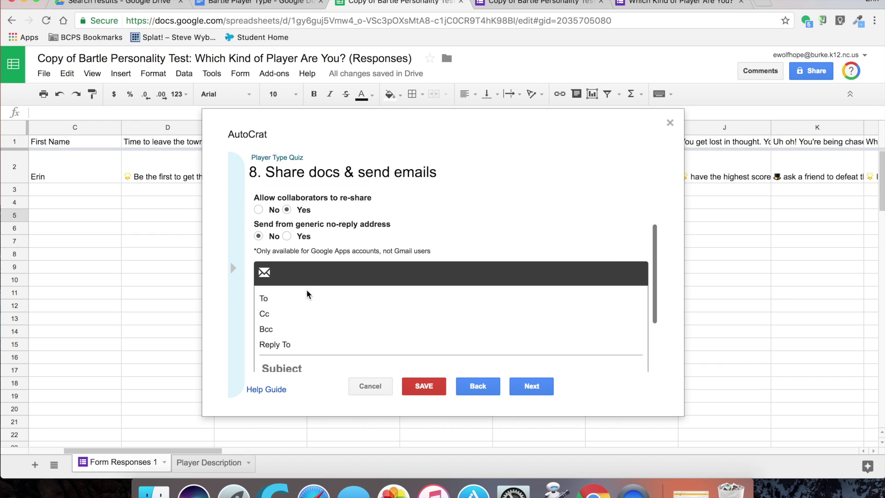
left_click(300, 300)
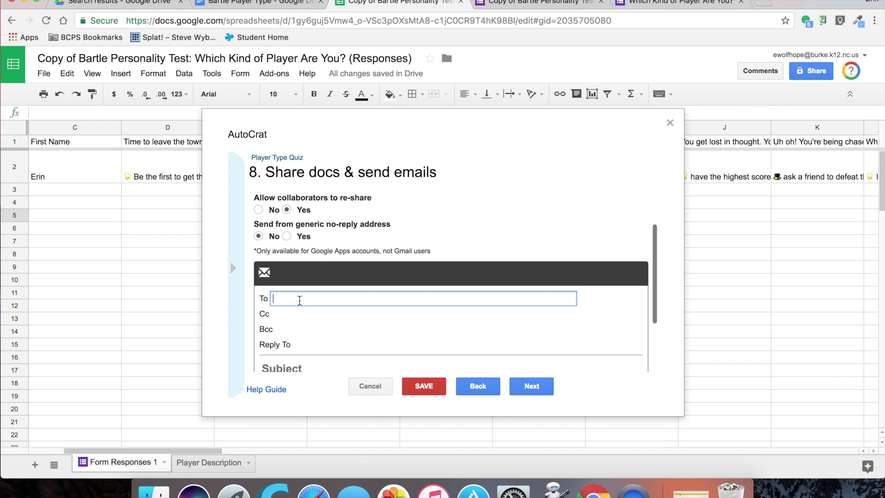
type("<<email address>>")
Step: Enter your own email as reply-to and set the subject 'Here are your results...'
scroll(87, 270, "left", 2)
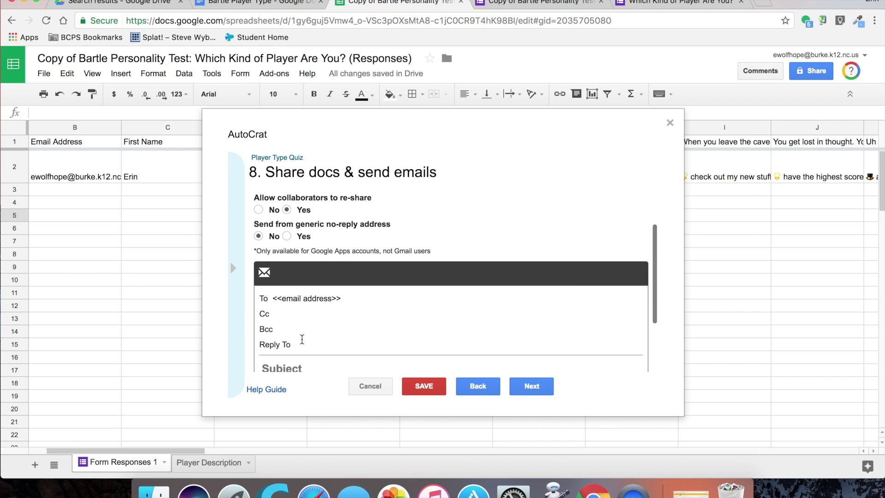
left_click(310, 349)
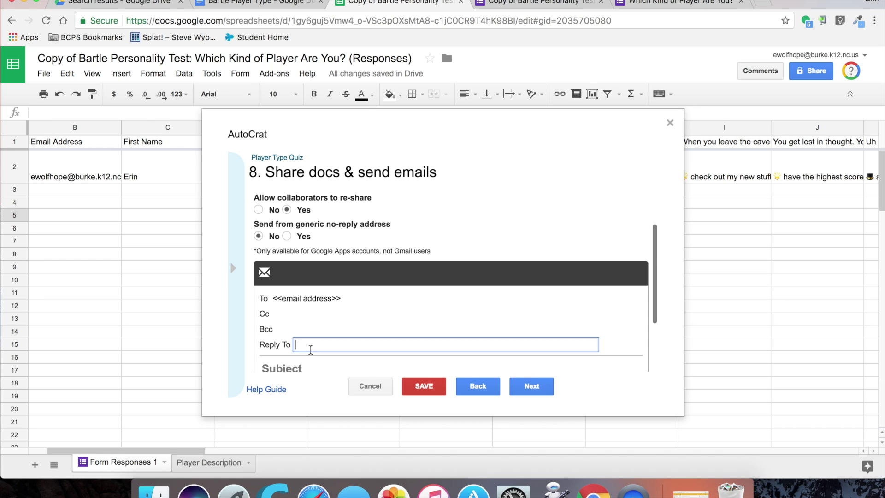
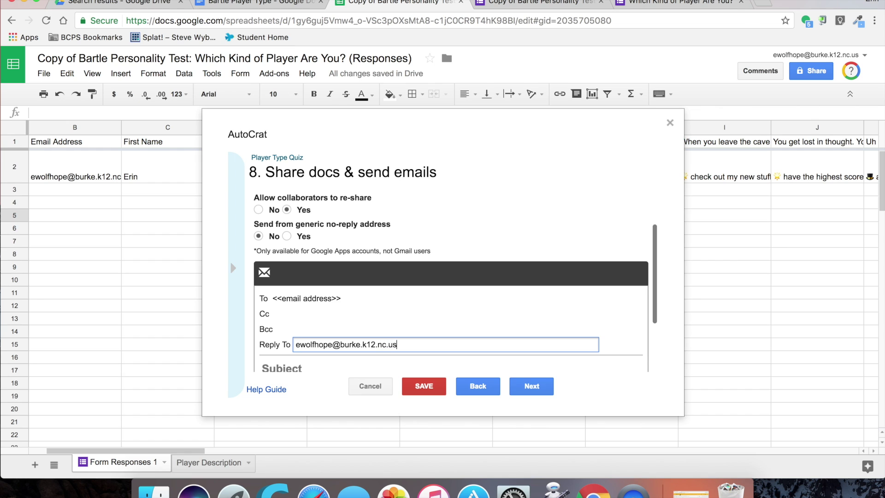
key("Tab")
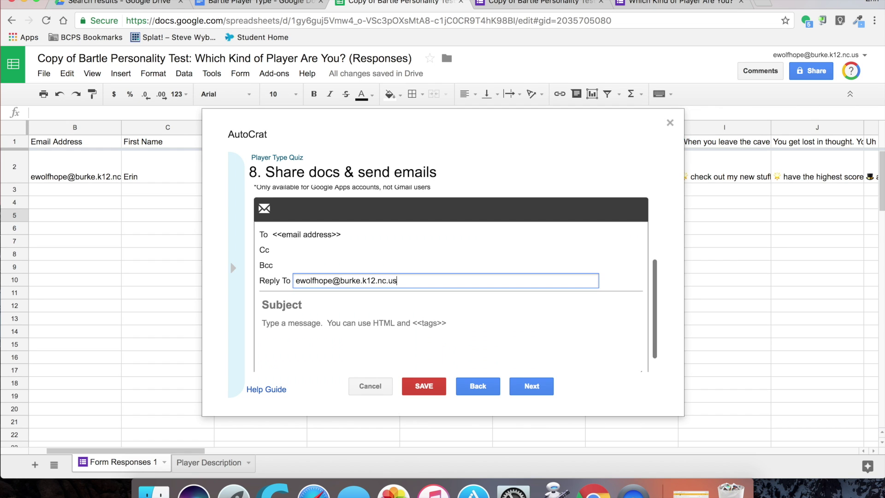
type("Here are your results...")
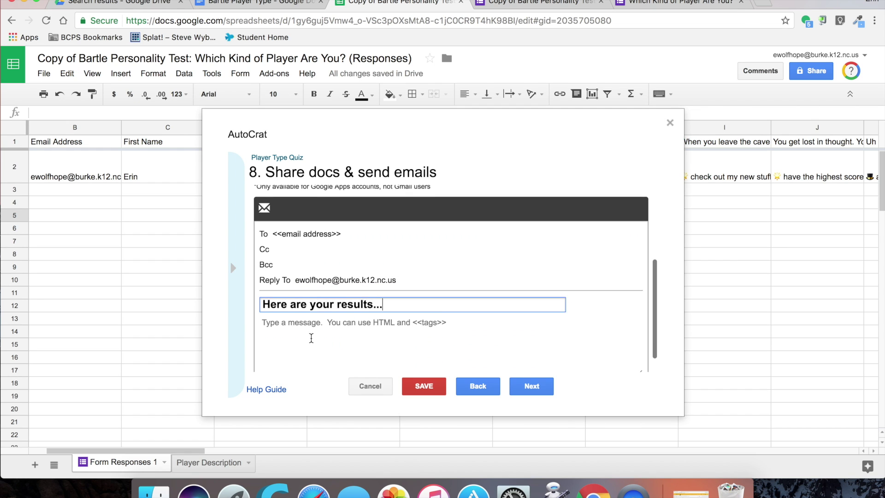
scroll(311, 336, "down", 1)
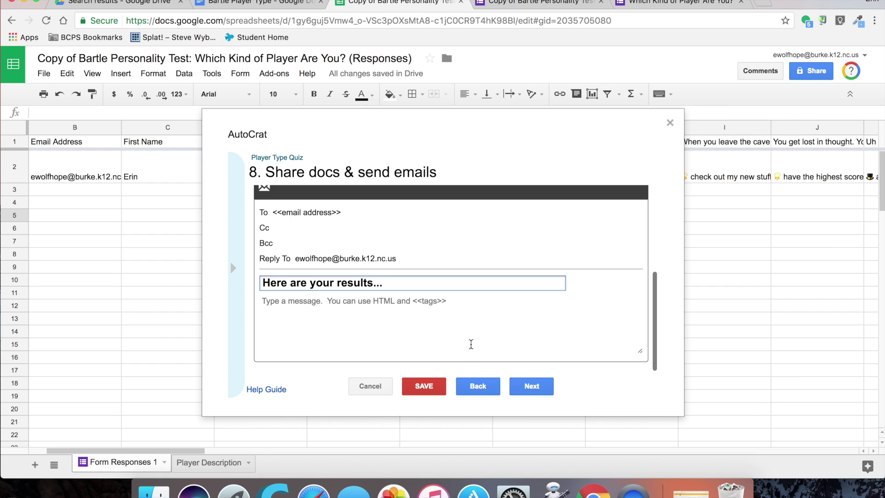
left_click(531, 387)
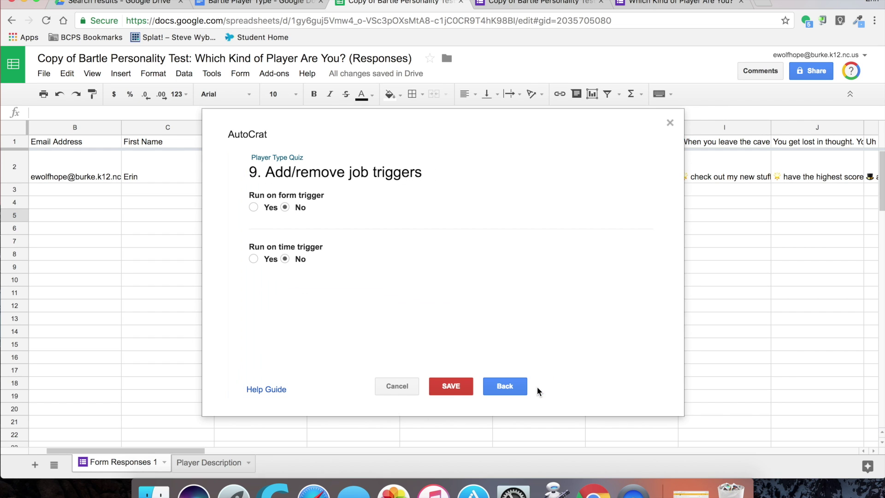
Step: Enable the run-on-form-submit trigger for the Player Type Quiz job and save it
left_click(254, 208)
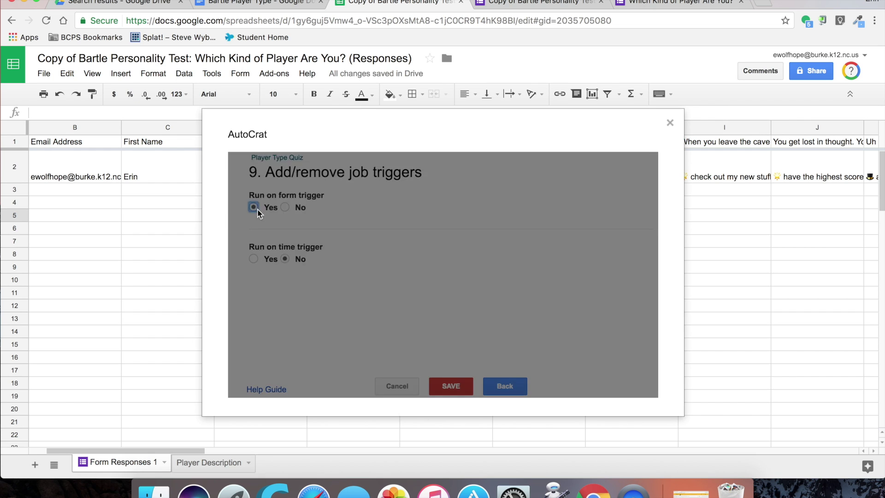
left_click(629, 269)
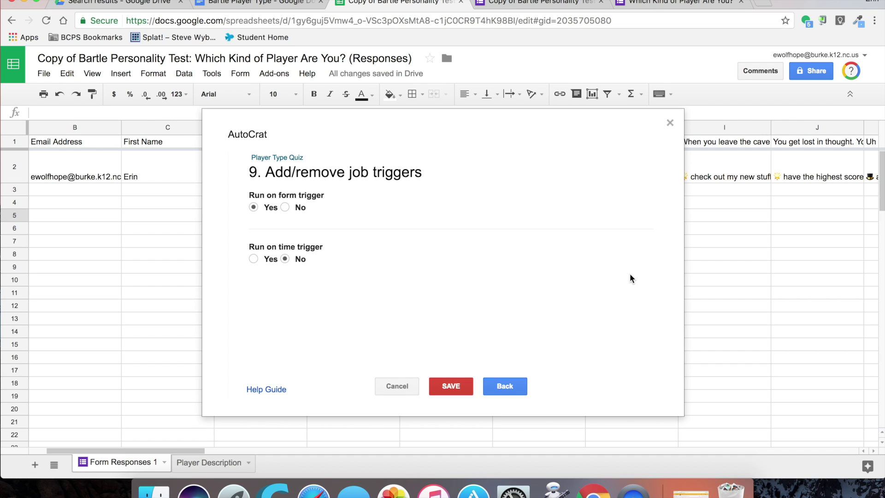
left_click(464, 392)
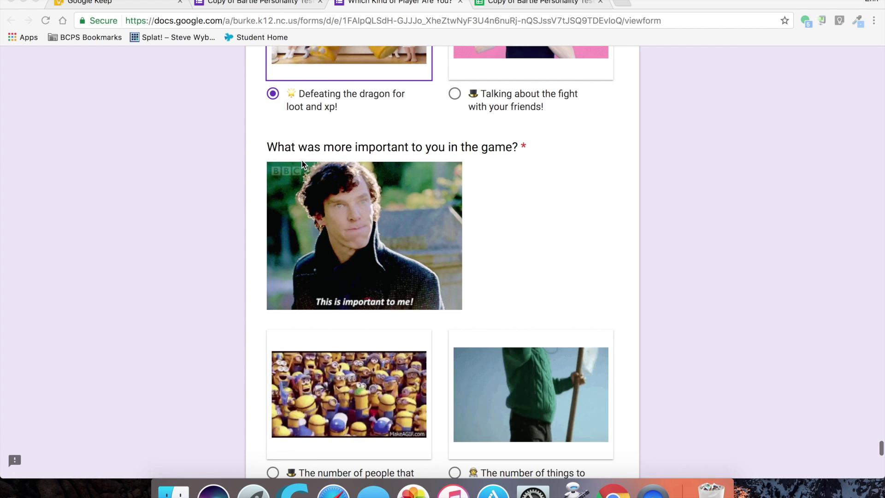
Step: Answer the quiz questions, including the epic battles answer, and submit a test response
scroll(317, 277, "down", 3)
left_click(318, 277)
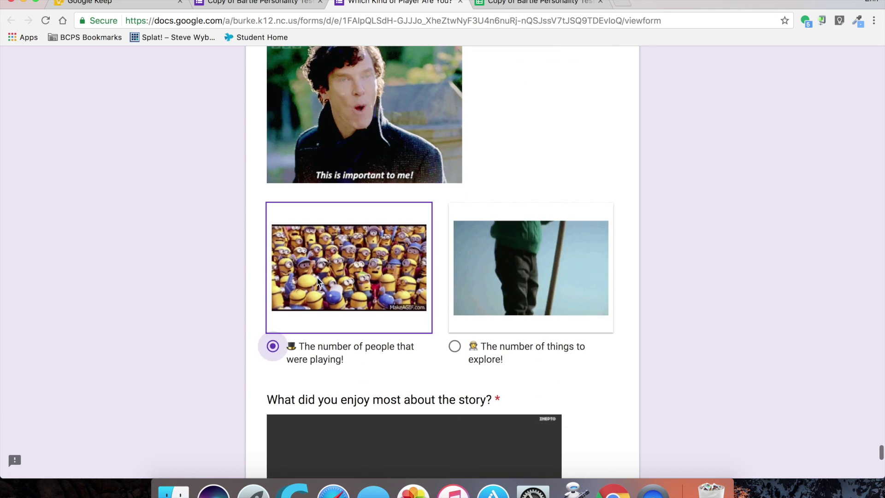
scroll(317, 278, "down", 10)
left_click(489, 251)
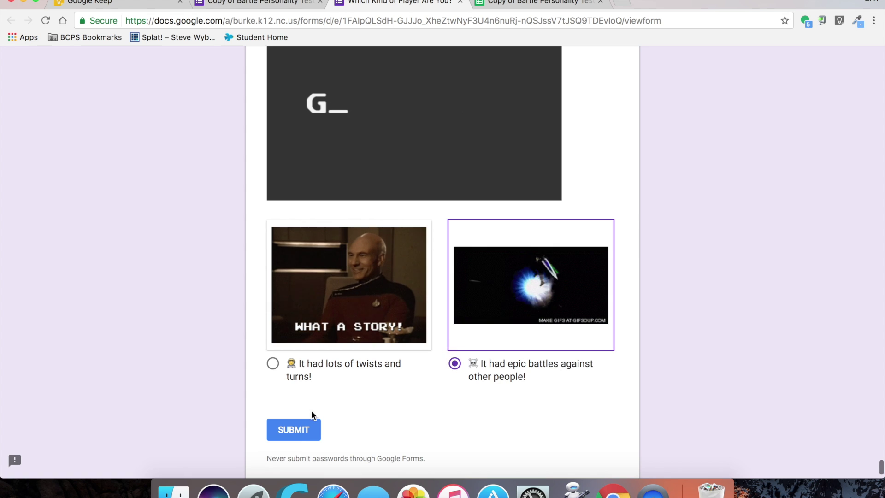
left_click(293, 429)
Step: Return to the responses sheet and scroll right to the autoCrat merge columns
left_click(518, 7)
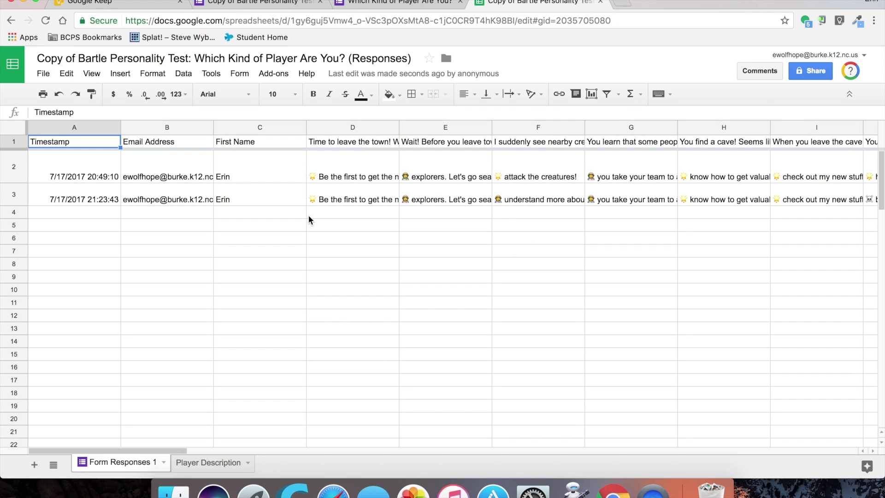
scroll(316, 197, "right", 15)
scroll(316, 197, "right", 10)
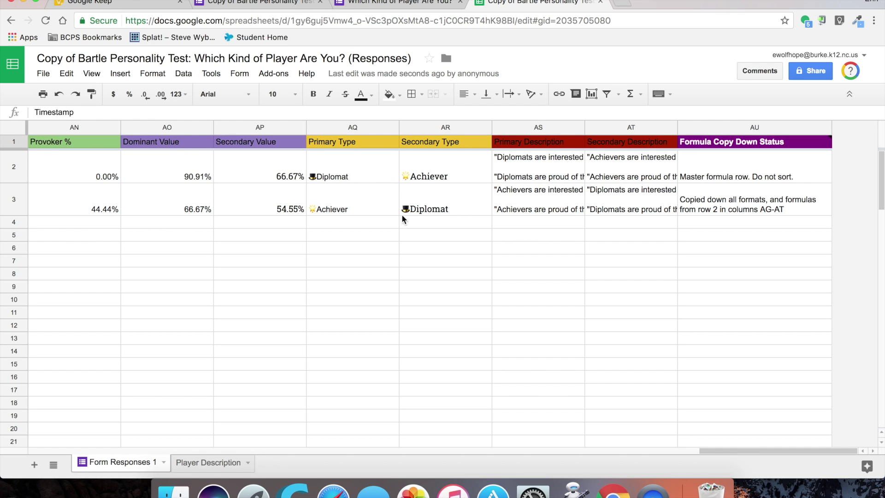
left_click(261, 74)
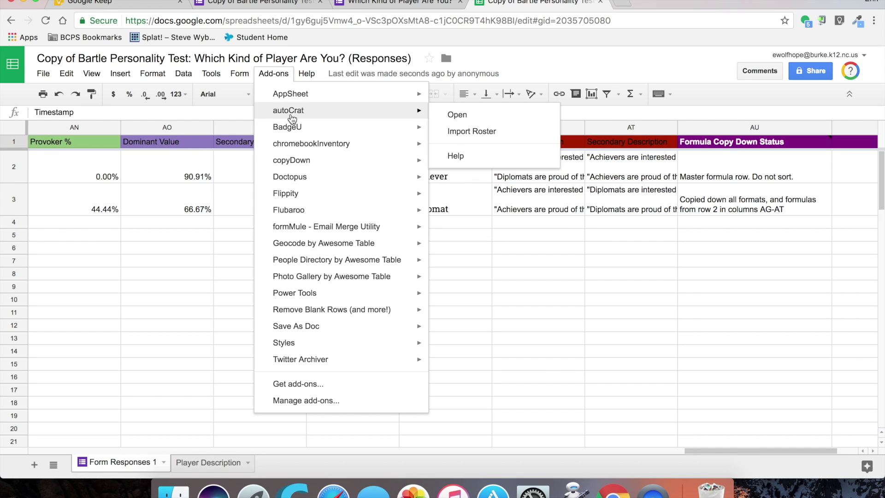
left_click(546, 248)
scroll(546, 253, "right", 5)
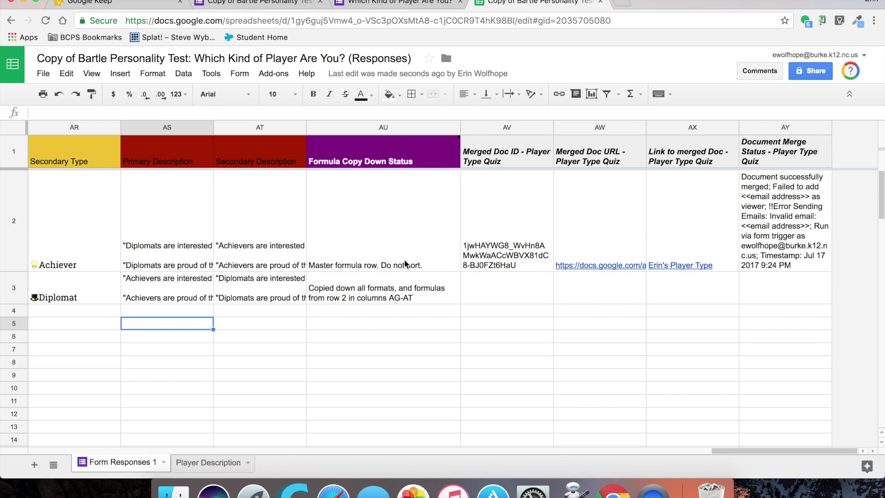
Step: Check row 3's merge results and open its merged player-type Doc from AX3
left_click(405, 264)
left_click(243, 285)
left_click(562, 319)
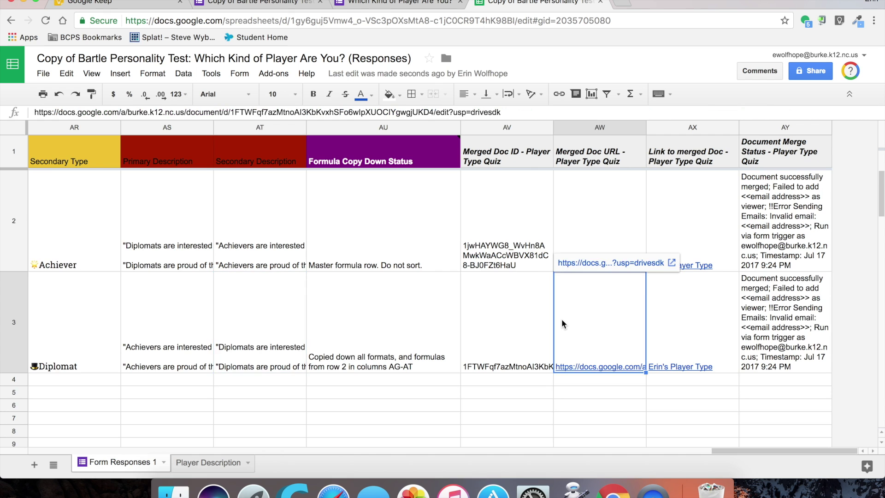
scroll(561, 319, "down", 1)
left_click(638, 302)
mouse_move(681, 265)
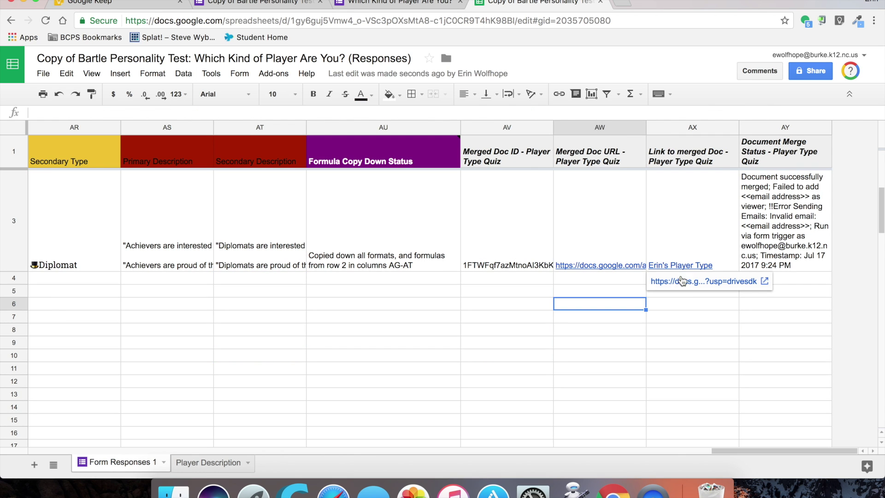
left_click(682, 280)
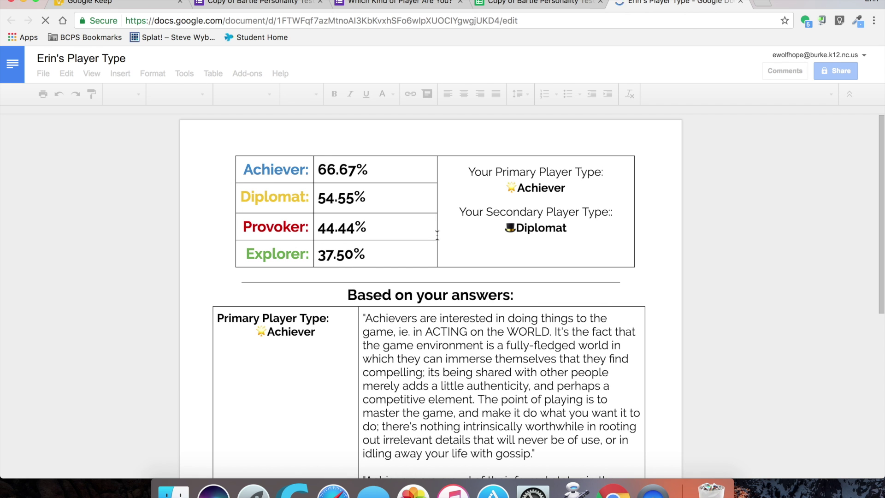
Step: Review row 3's merged Achiever 66.67% results Doc, then close it
scroll(437, 235, "down", 3)
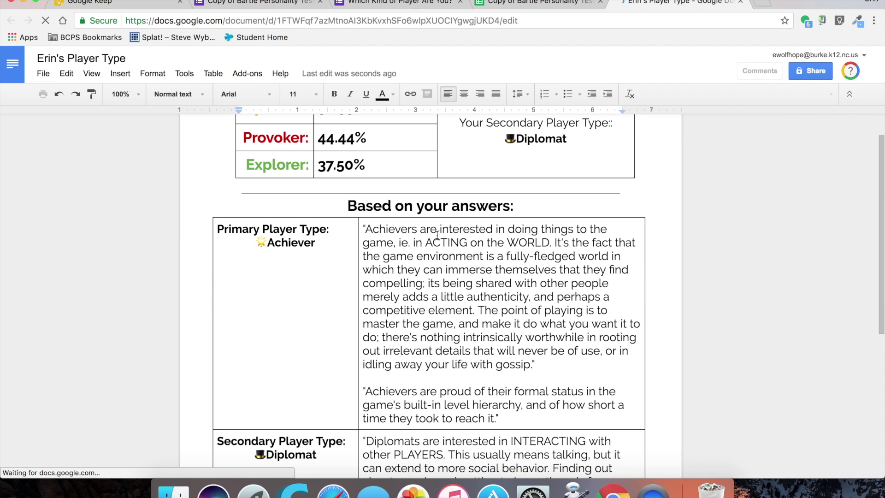
scroll(437, 235, "down", 5)
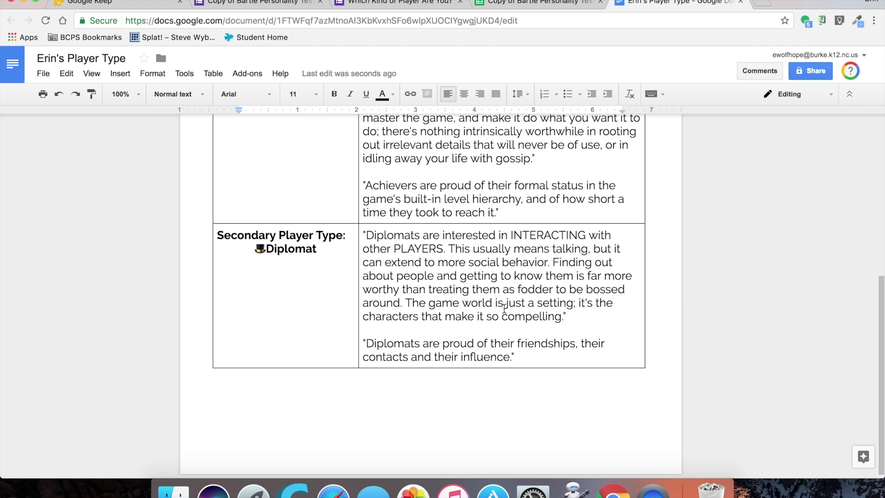
scroll(505, 307, "up", 10)
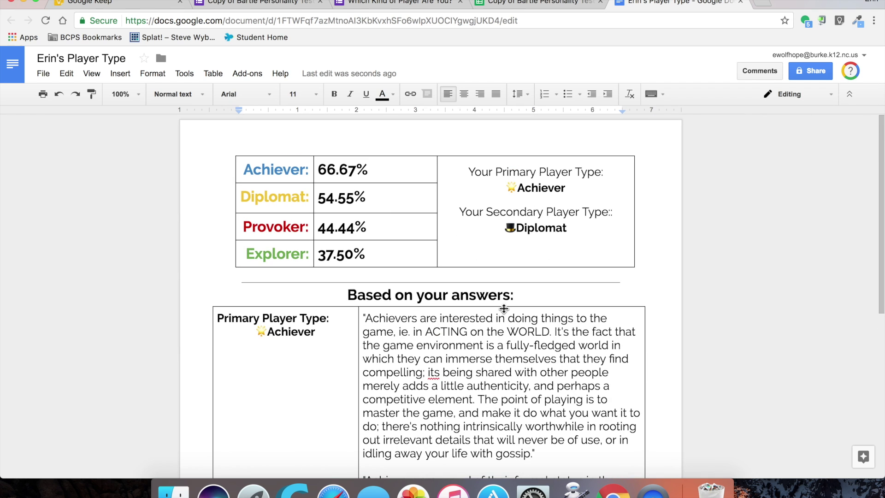
key("super+w")
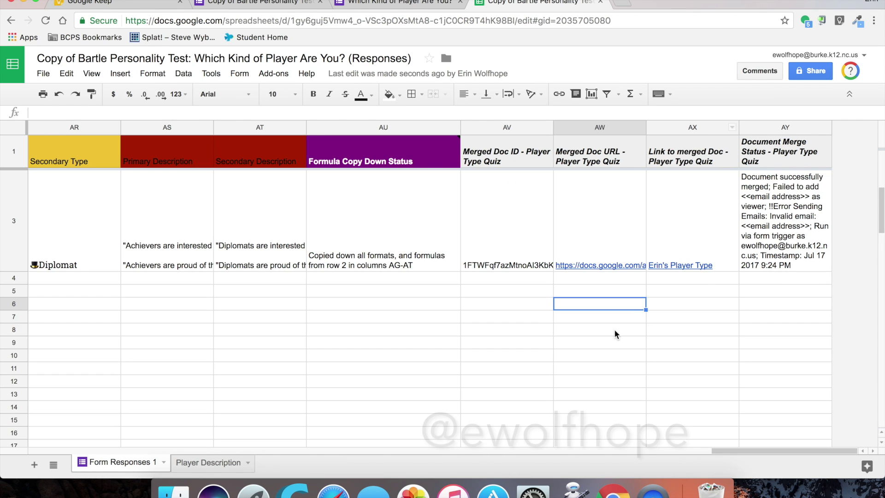
Step: Open row 2's merged Doc from AX2, showing Diplomat 90.91% as primary type
scroll(553, 323, "up", 2)
left_click(675, 266)
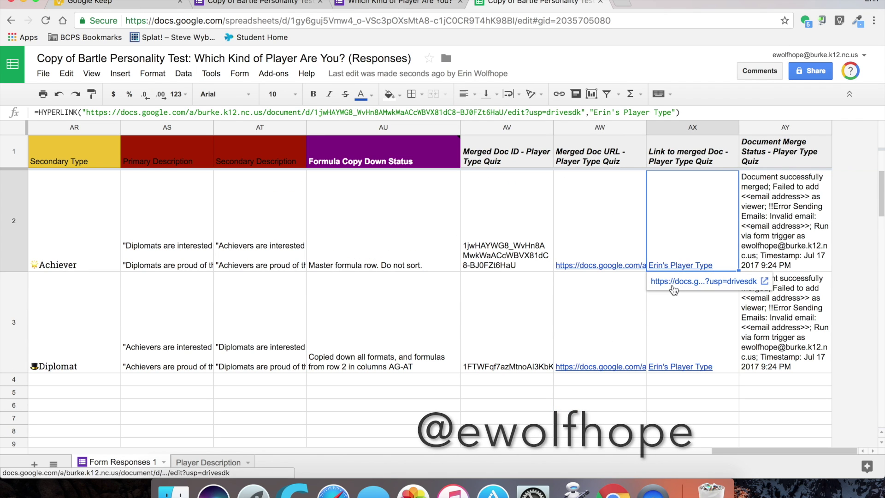
left_click(673, 287)
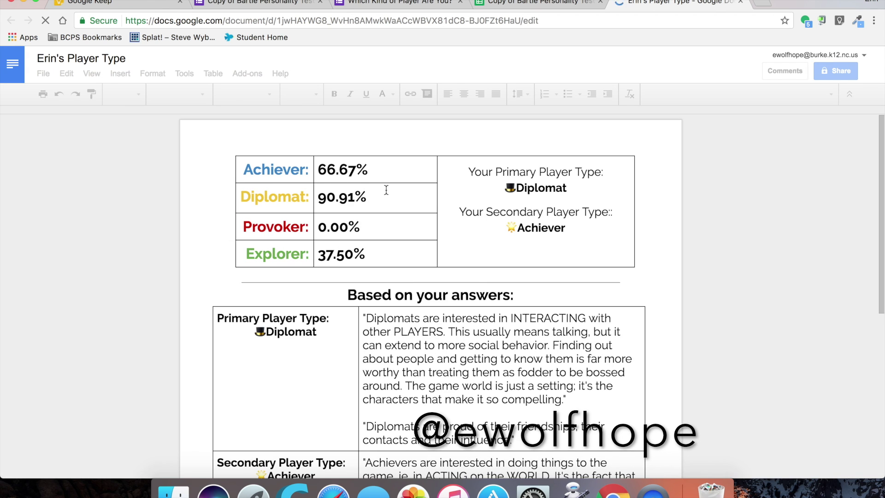
scroll(387, 190, "down", 5)
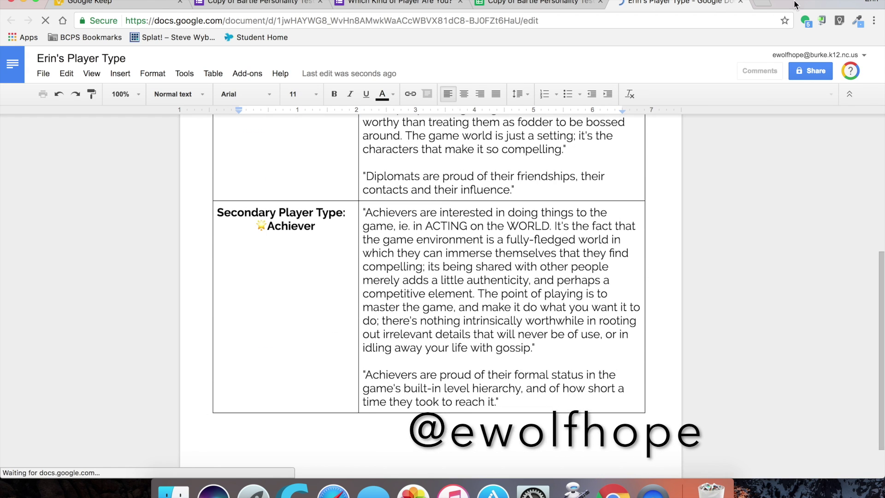